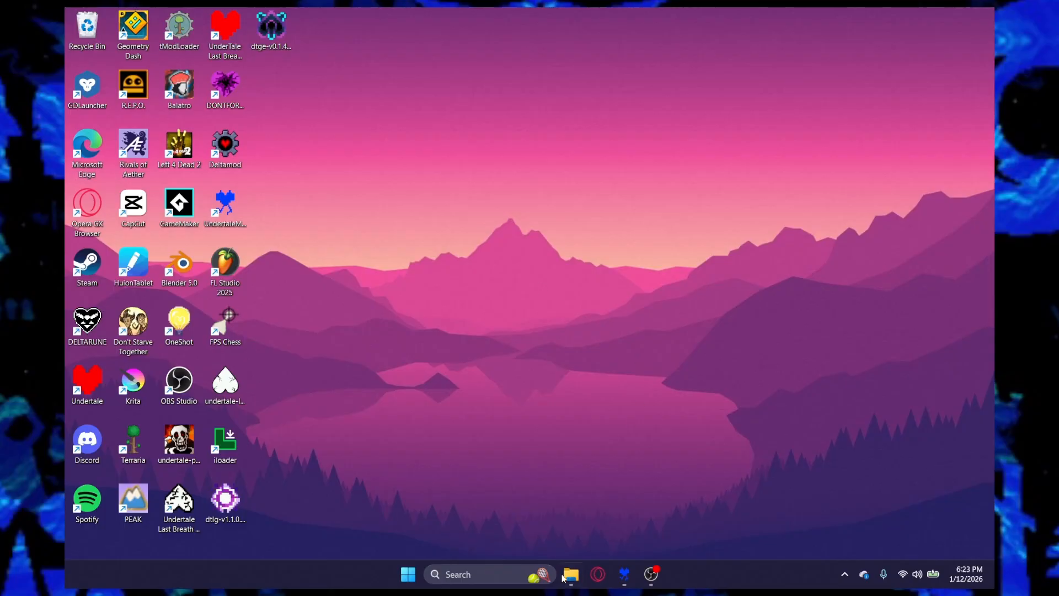
Open lang_en.json from the lang folder inside DELTARUNE's chapter1_windows folder in Visual Studio Code.
{"action": "left_click", "coordinate": [568, 576]}
{"action": "left_click", "coordinate": [593, 47]}
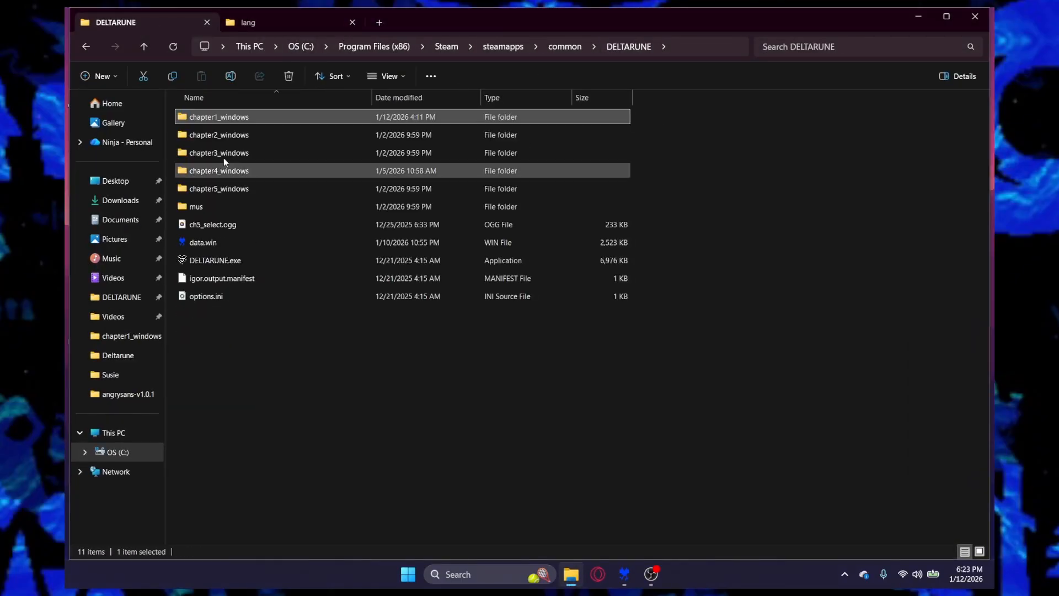
{"action": "double_click", "coordinate": [319, 117]}
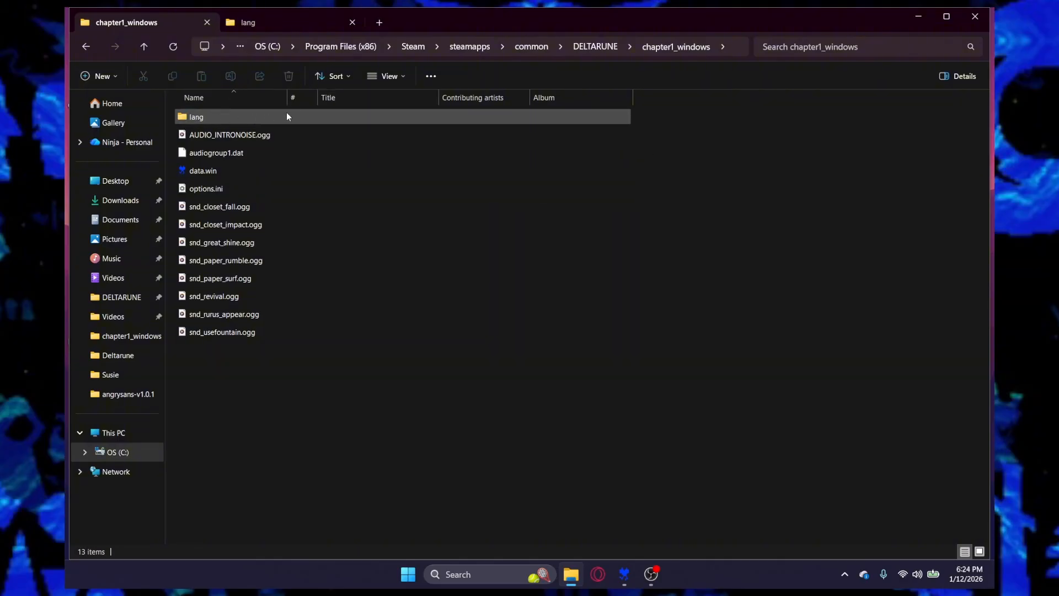
{"action": "mouse_move", "coordinate": [292, 114]}
{"action": "left_click", "coordinate": [232, 23]}
{"action": "left_click_drag", "start_coordinate": [640, 275], "coordinate": [500, 267]}
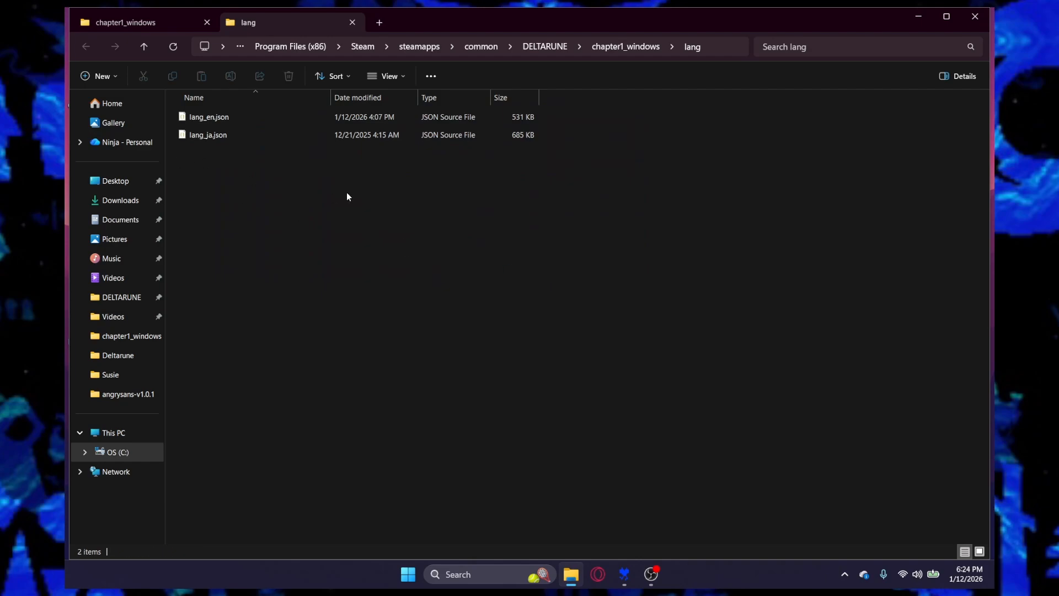
{"action": "left_click", "coordinate": [221, 122]}
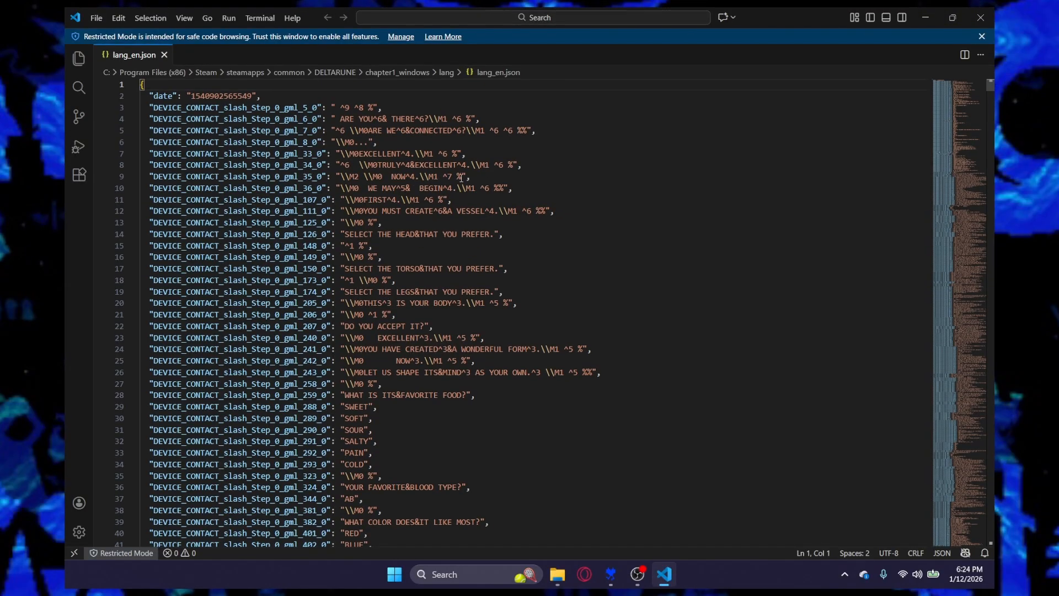
Look through the dialogue strings in lang_en.json and return to the start of the file.
{"action": "scroll", "coordinate": [461, 178], "scroll_direction": "down", "scroll_amount": 20}
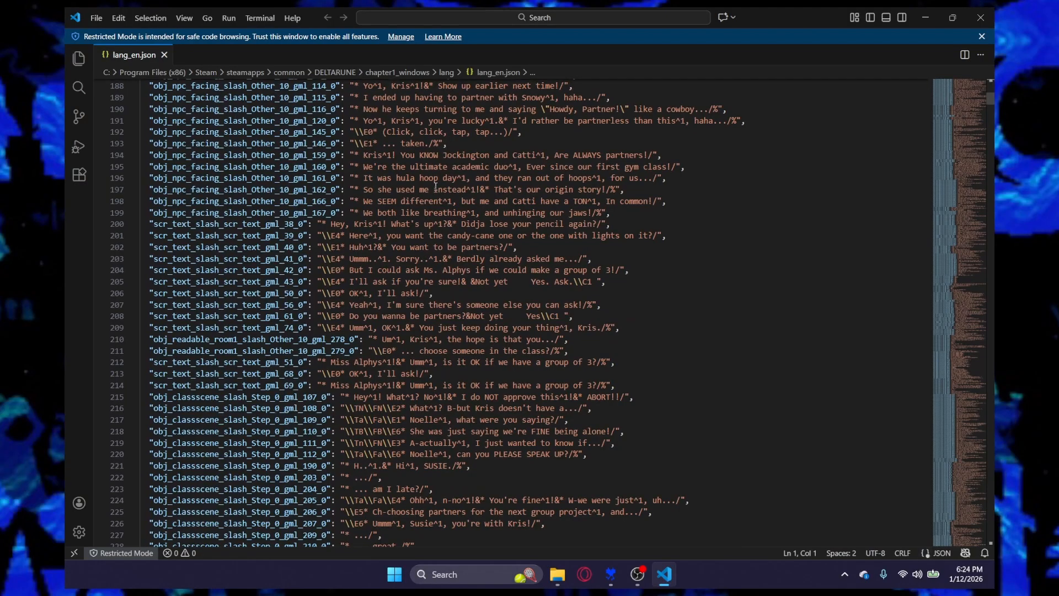
{"action": "scroll", "coordinate": [435, 187], "scroll_direction": "down", "scroll_amount": 20}
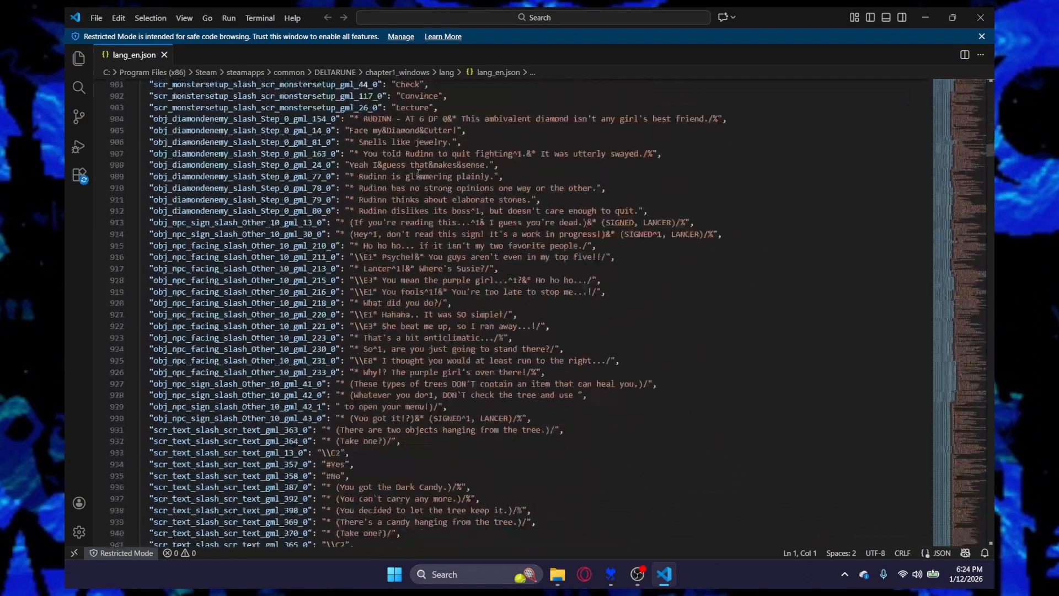
{"action": "scroll", "coordinate": [428, 137], "scroll_direction": "down", "scroll_amount": 20}
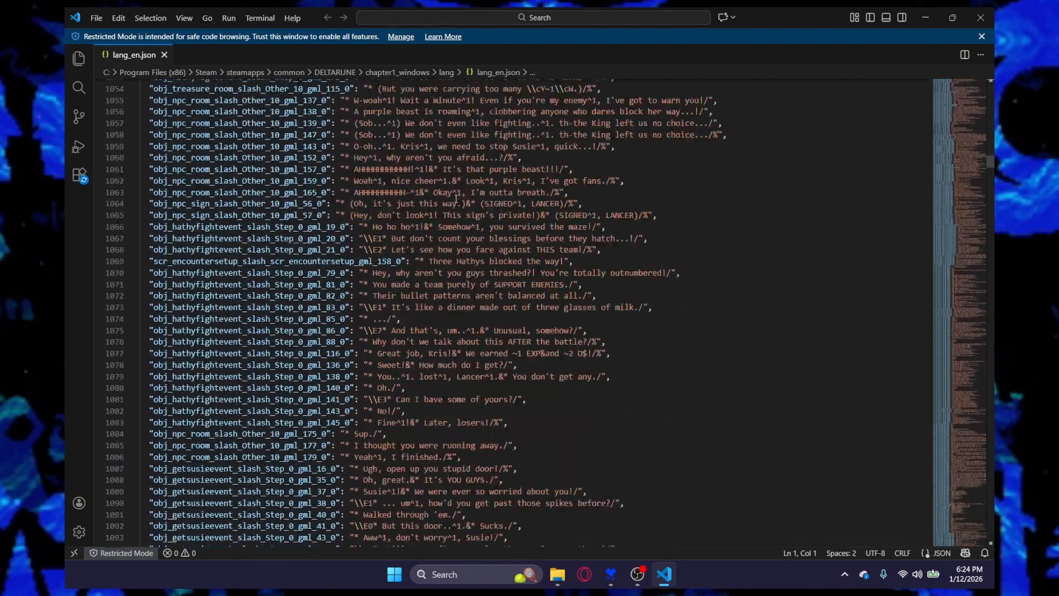
{"action": "scroll", "coordinate": [470, 208], "scroll_direction": "down", "scroll_amount": 20}
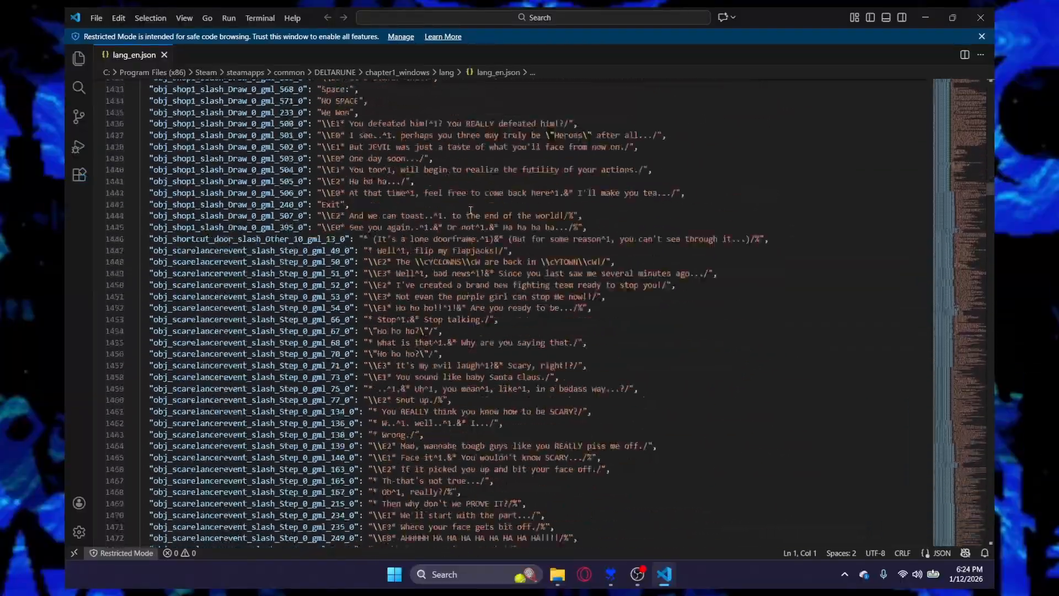
{"action": "scroll", "coordinate": [424, 193], "scroll_direction": "down", "scroll_amount": 20}
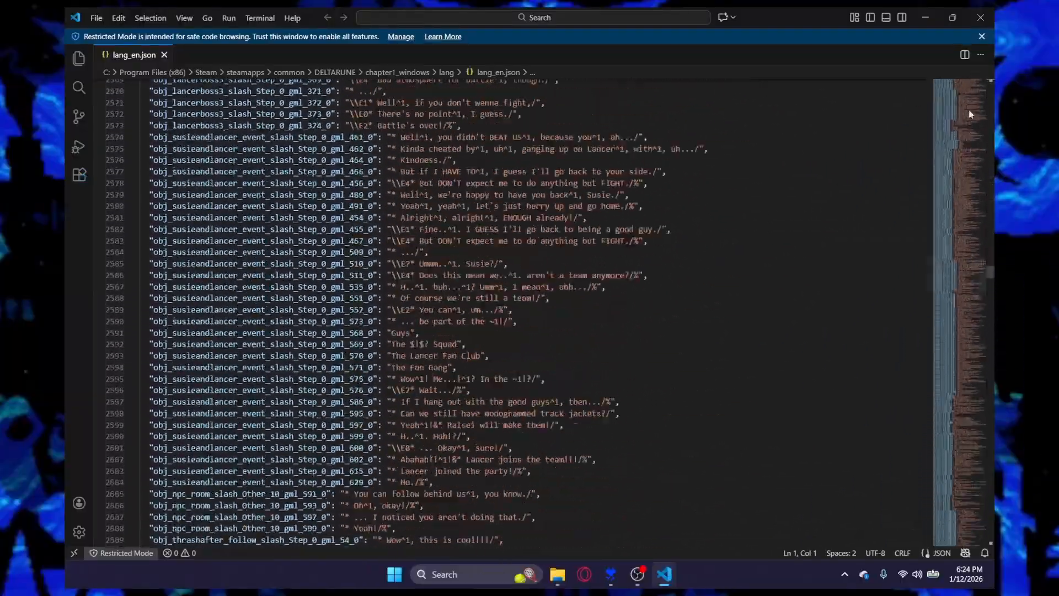
{"action": "left_click_drag", "start_coordinate": [959, 271], "coordinate": [713, 37]}
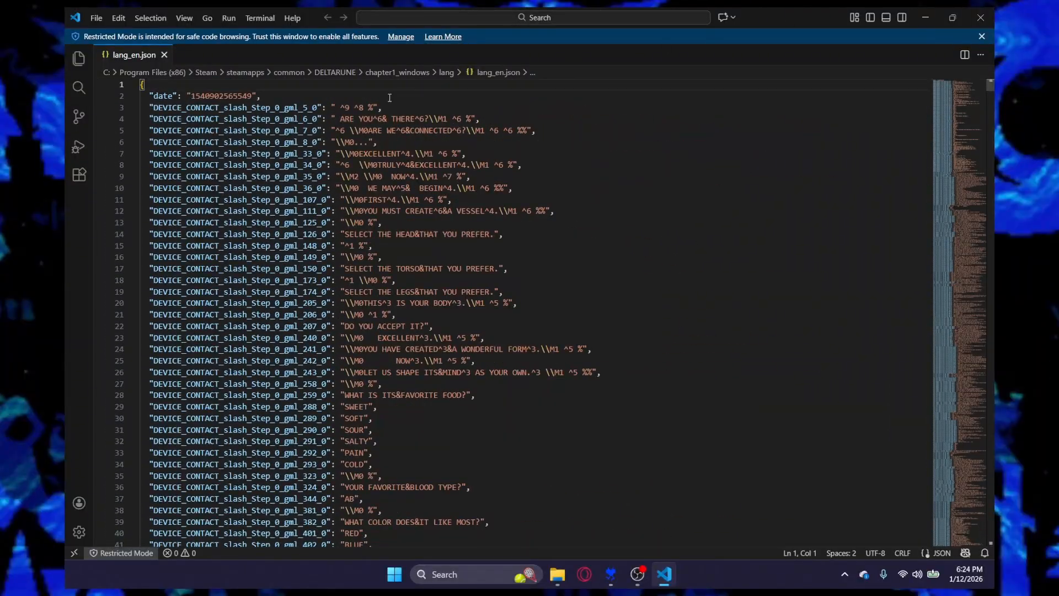
Examine which parts of the strings on lines 4 and 5 are dialogue text and which are formatting codes.
{"action": "left_click_drag", "start_coordinate": [340, 119], "coordinate": [346, 118]}
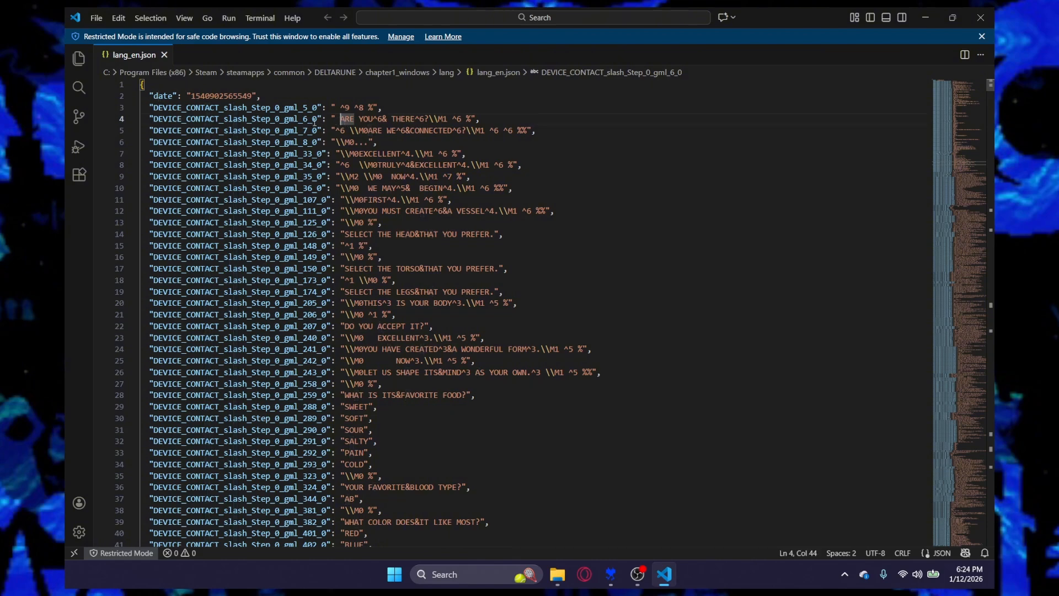
{"action": "key", "text": "Right"}
{"action": "key", "text": "Right"}
{"action": "key", "text": "Right"}
{"action": "key", "text": "Right"}
{"action": "key", "text": "Right"}
{"action": "key", "text": "Right"}
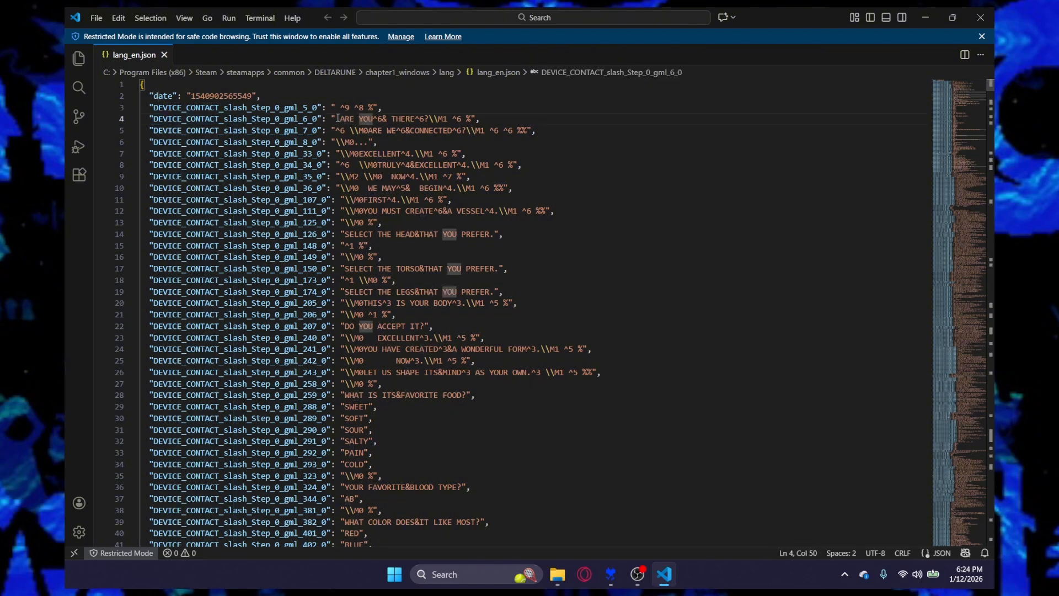
{"action": "left_click", "coordinate": [340, 119]}
{"action": "left_click_drag", "start_coordinate": [341, 118], "coordinate": [369, 118]}
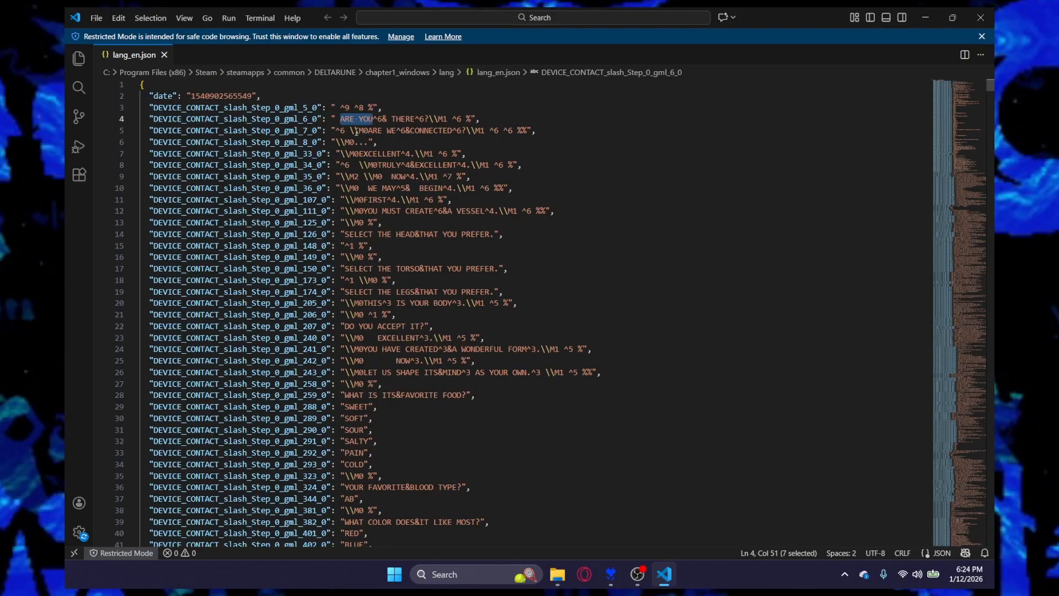
{"action": "left_click_drag", "start_coordinate": [368, 130], "coordinate": [399, 128]}
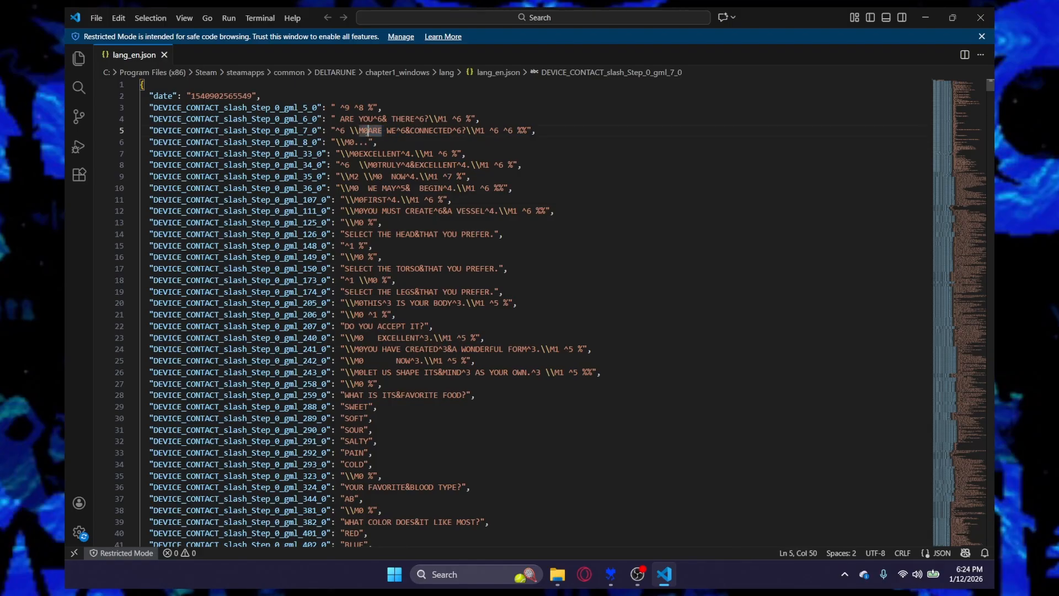
On line 4, replace "ARE YOU" with "HELLO!!!" and "THERE" with "HI1111", keeping the formatting codes.
{"action": "left_click_drag", "start_coordinate": [340, 118], "coordinate": [374, 118]}
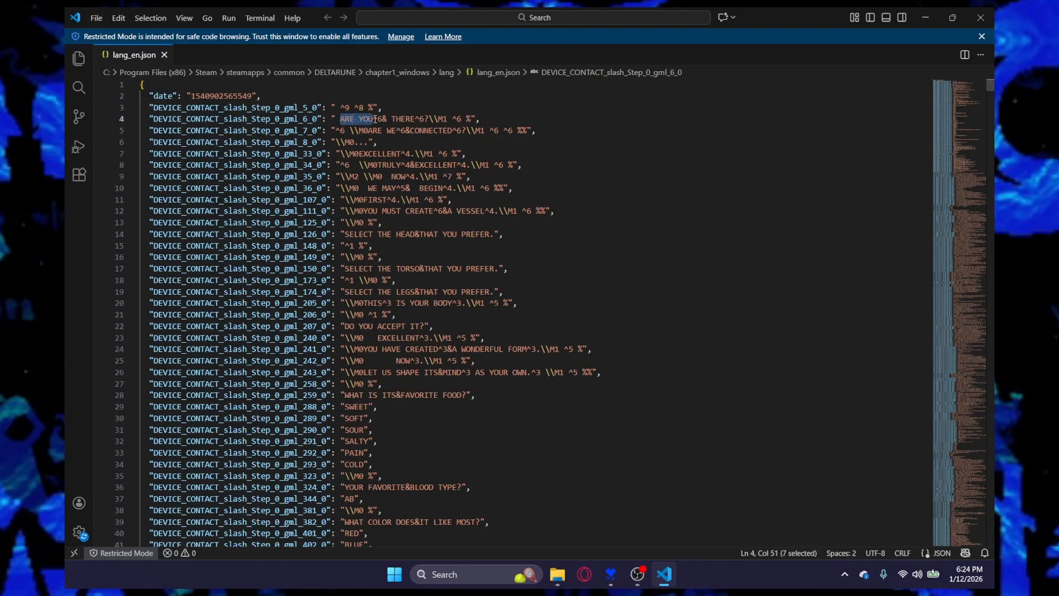
{"action": "type", "text": "Hel"}
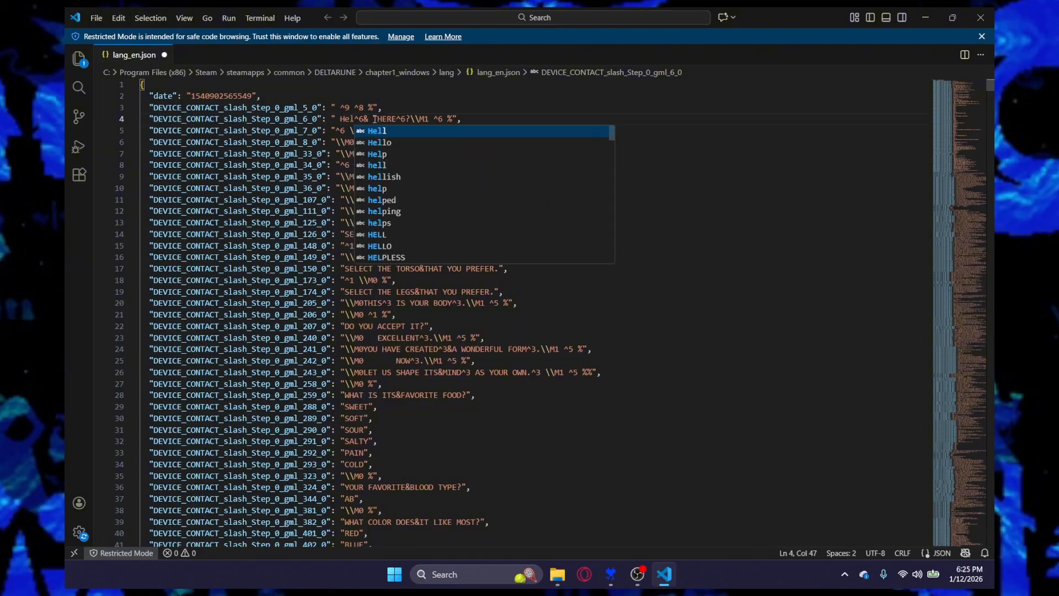
{"action": "key", "text": "BackSpace"}
{"action": "key", "text": "BackSpace"}
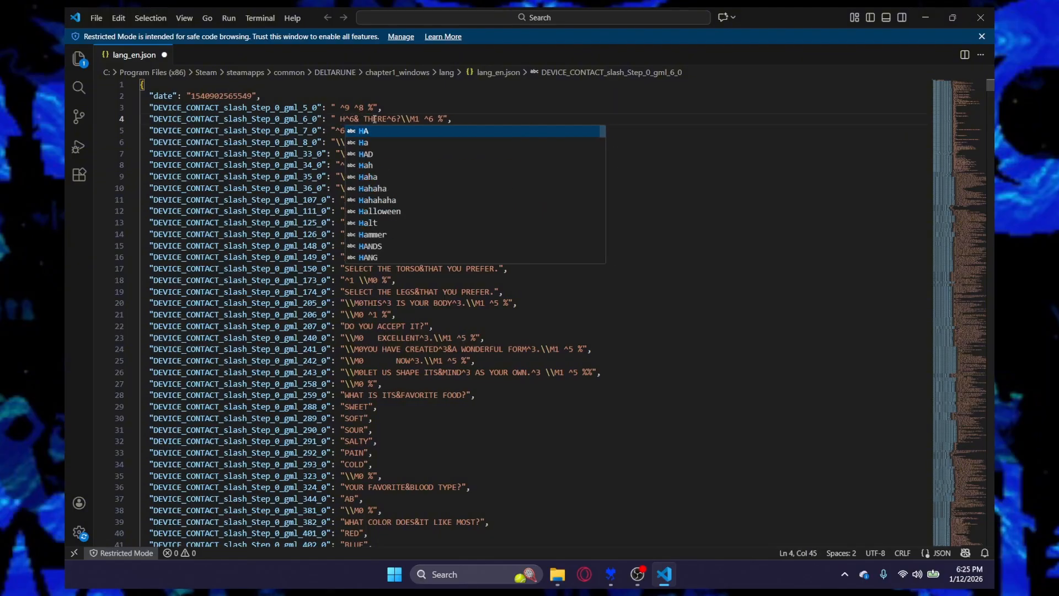
{"action": "type", "text": "ELLO!!!"}
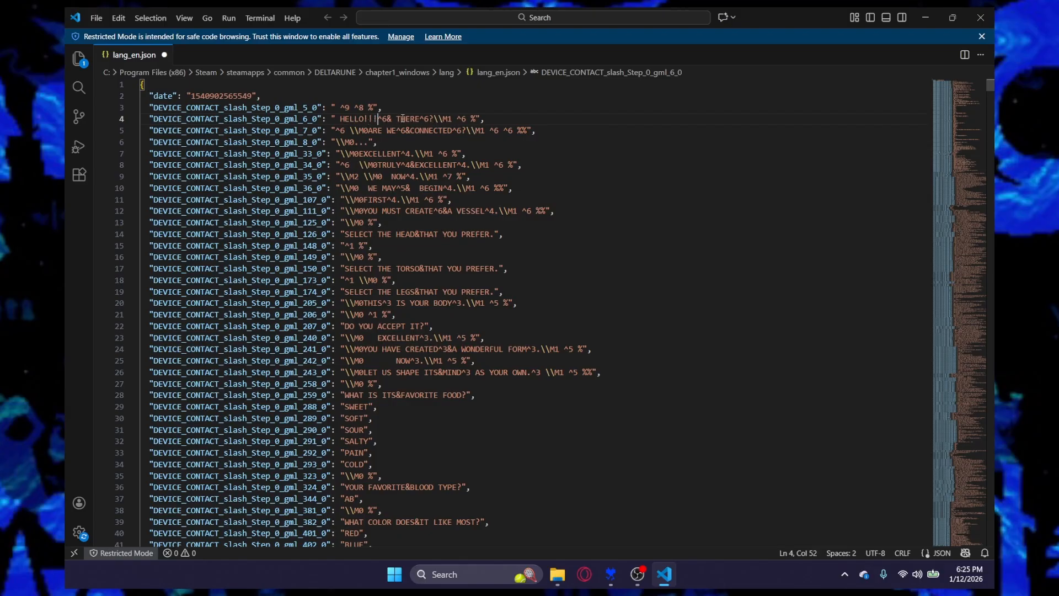
{"action": "double_click", "coordinate": [401, 119]}
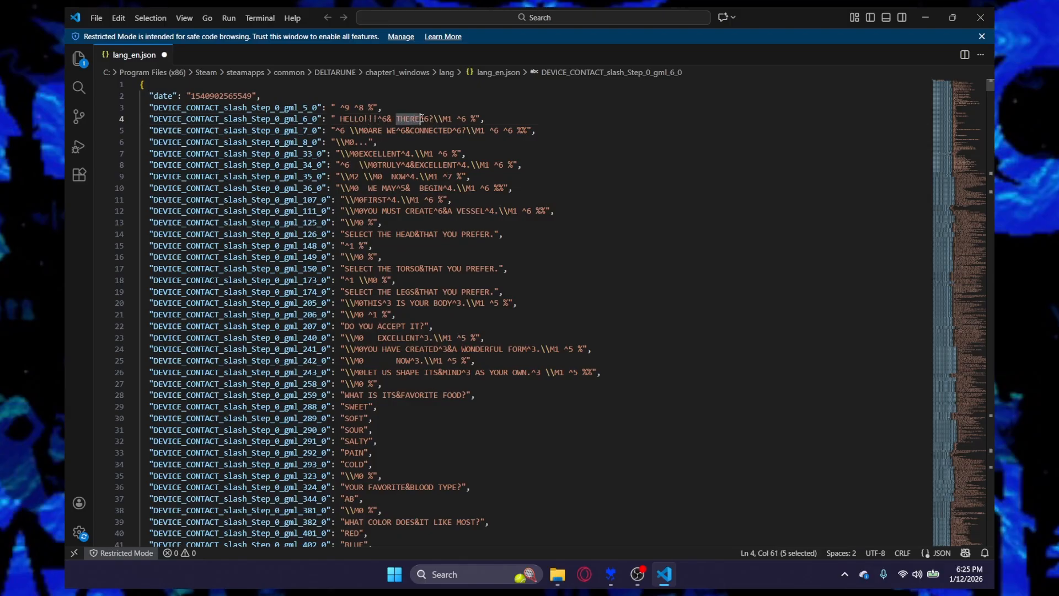
{"action": "type", "text": "HI1111"}
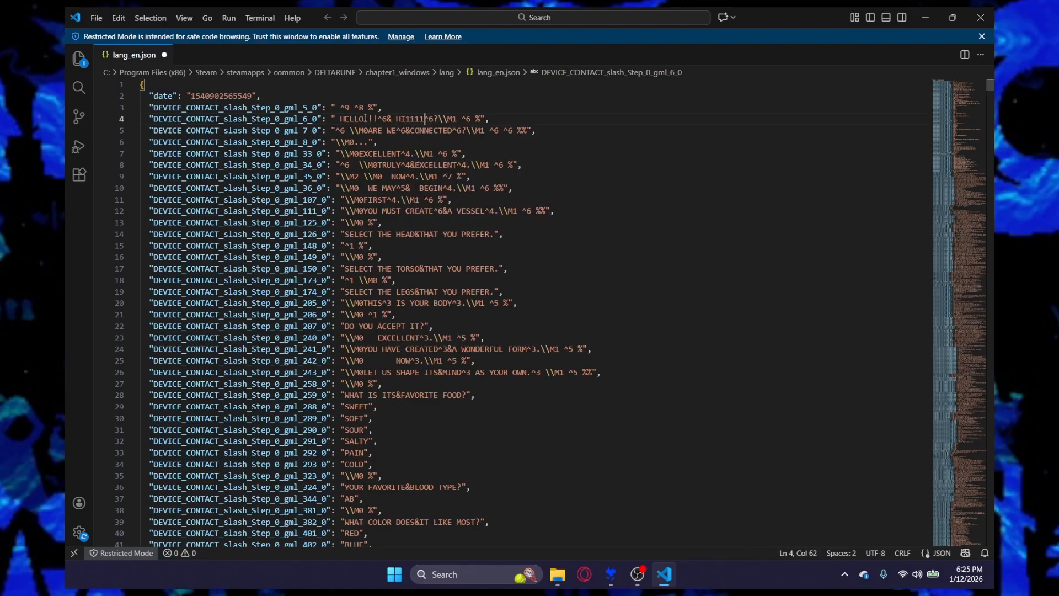
On line 5, replace "ARE WE" with "I AM" and "CONNECTED" with "WING DING GASTER", keeping the formatting codes.
{"action": "left_click_drag", "start_coordinate": [373, 131], "coordinate": [396, 130]}
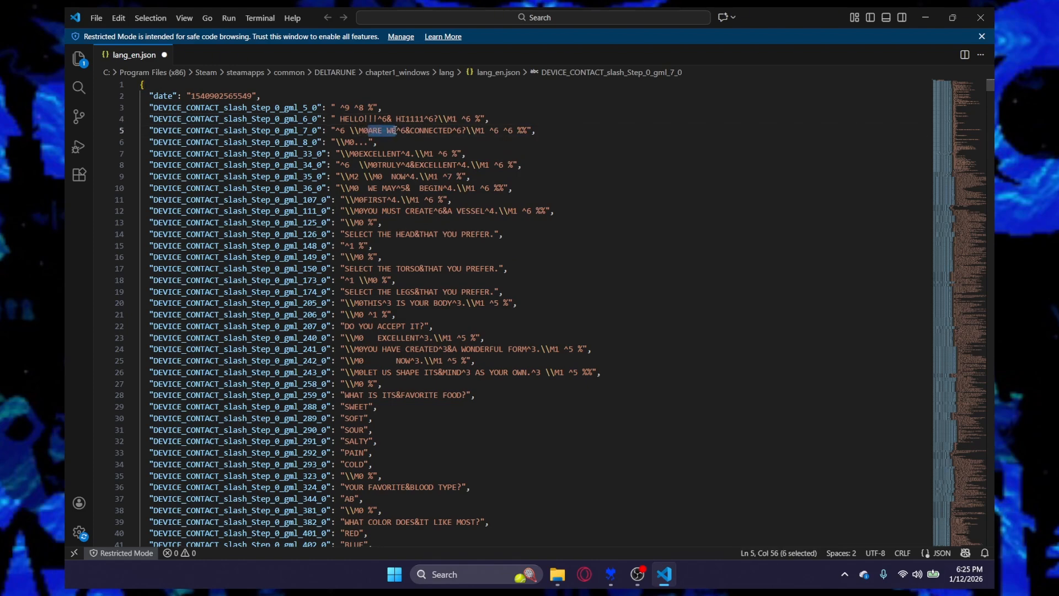
{"action": "type", "text": "I AM"}
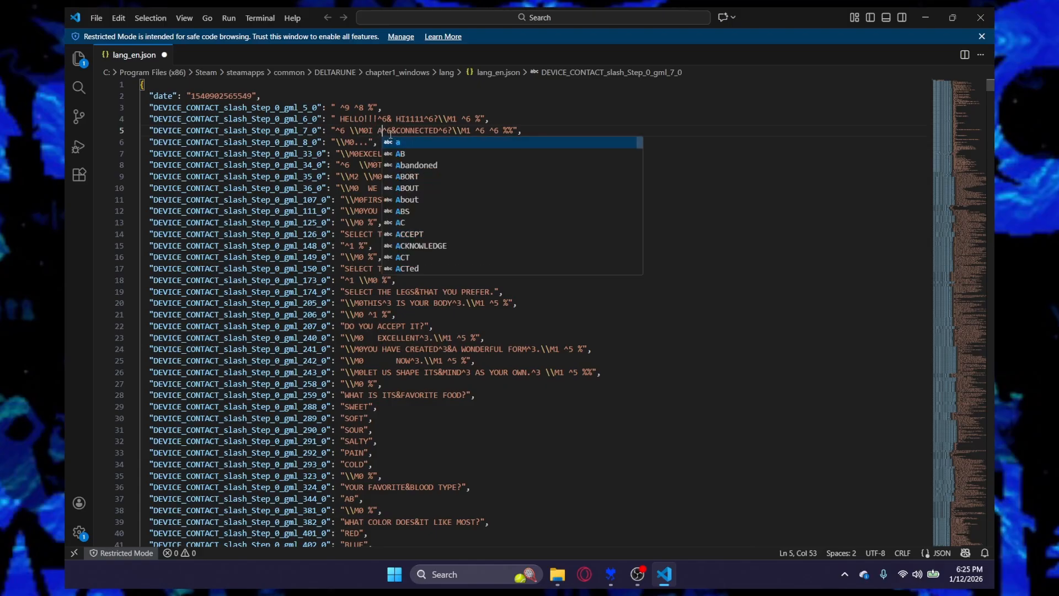
{"action": "left_click", "coordinate": [406, 130]}
{"action": "double_click", "coordinate": [406, 130]}
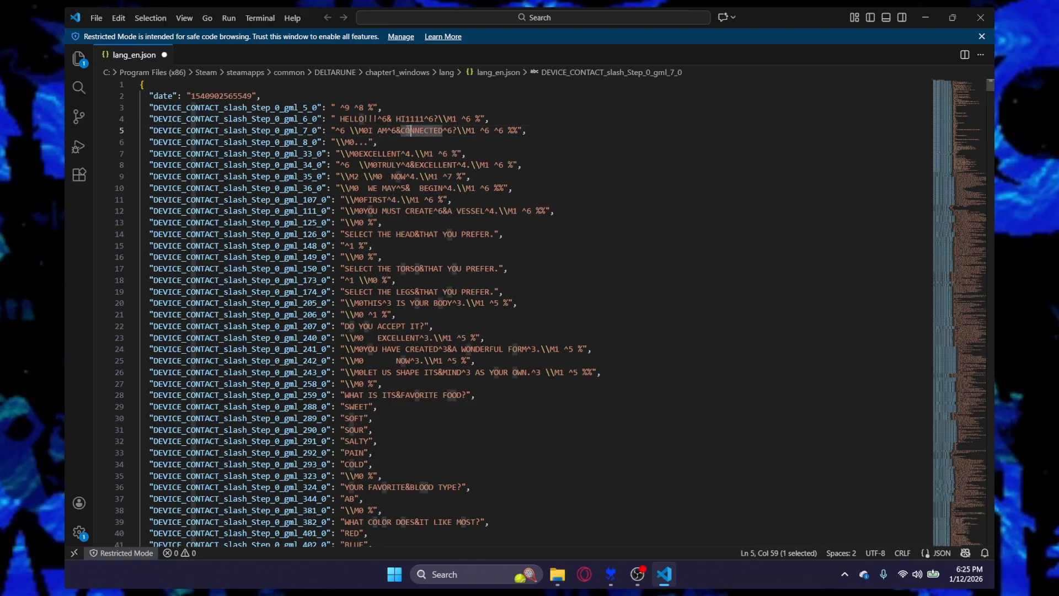
{"action": "left_click", "coordinate": [448, 131], "text": "shift"}
{"action": "left_click", "coordinate": [444, 130], "text": "shift"}
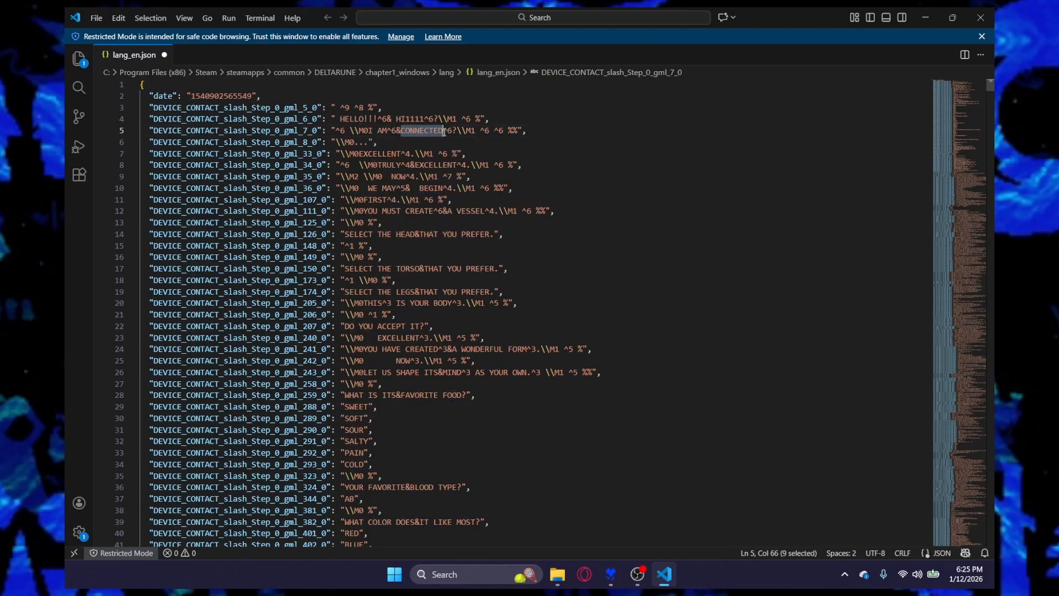
{"action": "type", "text": "WING DING "}
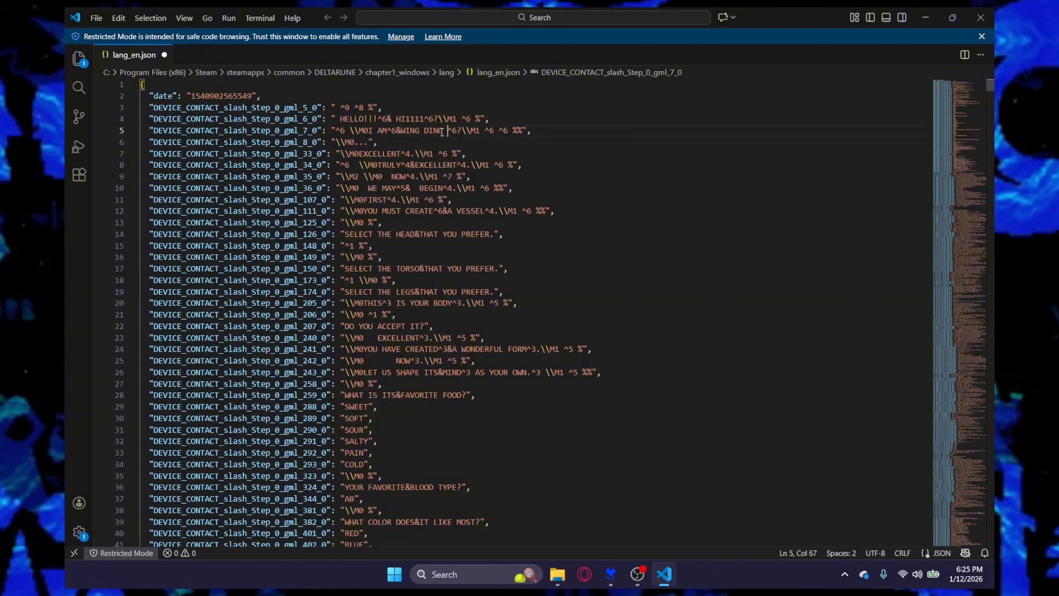
{"action": "type", "text": "GASTER"}
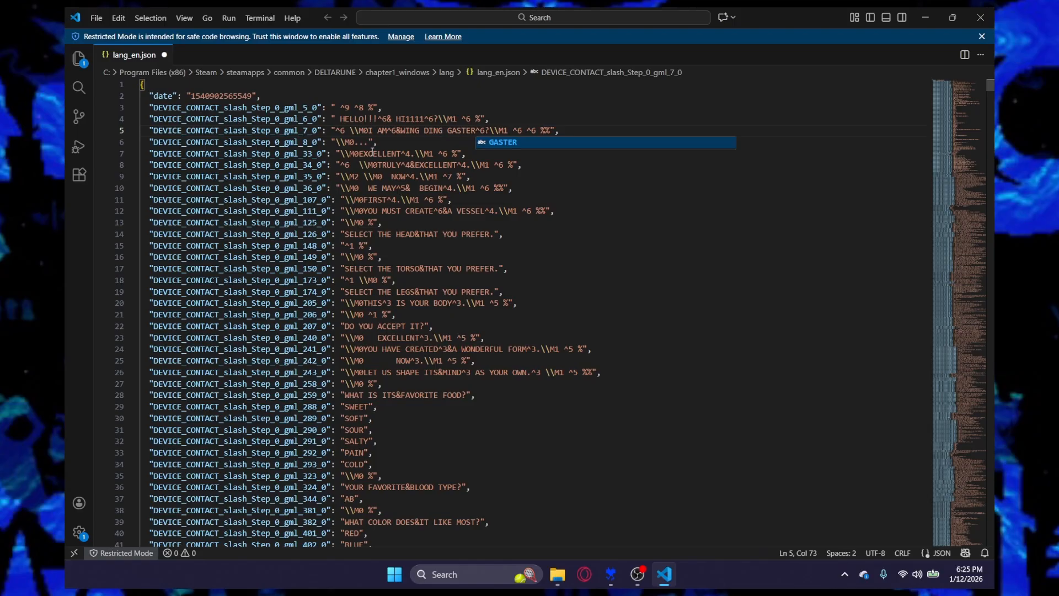
On line 7, replace "EXCELLENT" with "YOU KNOW", leaving the M0 code in front intact.
{"action": "left_click_drag", "start_coordinate": [363, 154], "coordinate": [403, 153]}
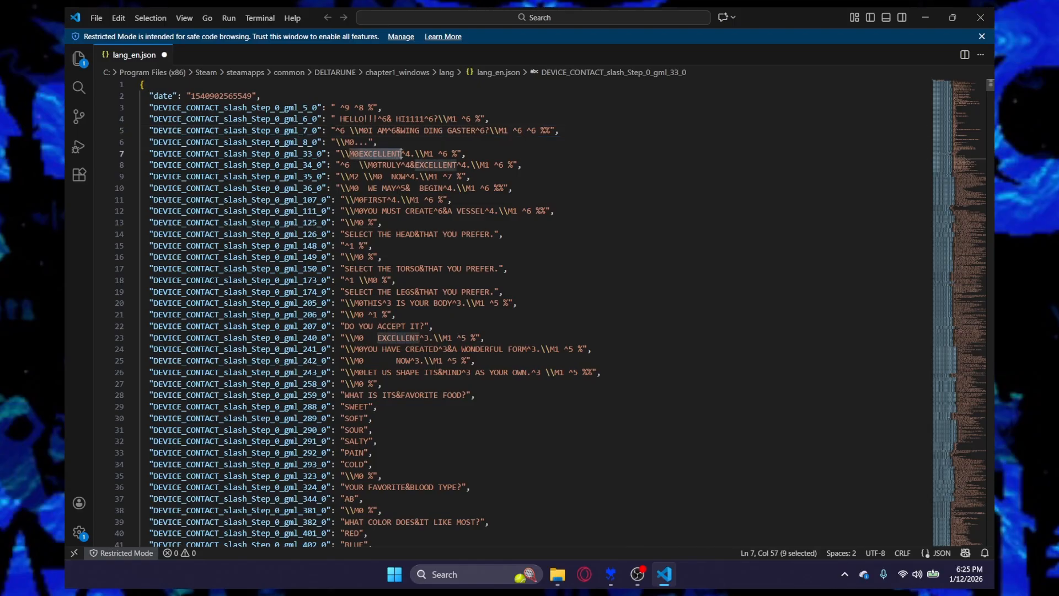
{"action": "type", "text": "Y'"}
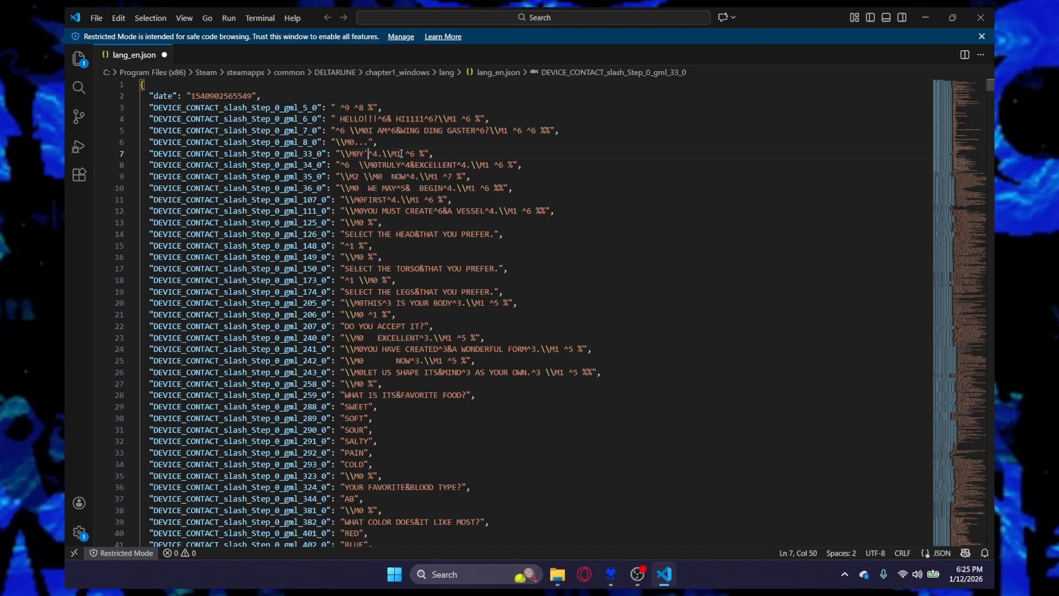
{"action": "type", "text": "KNOW"}
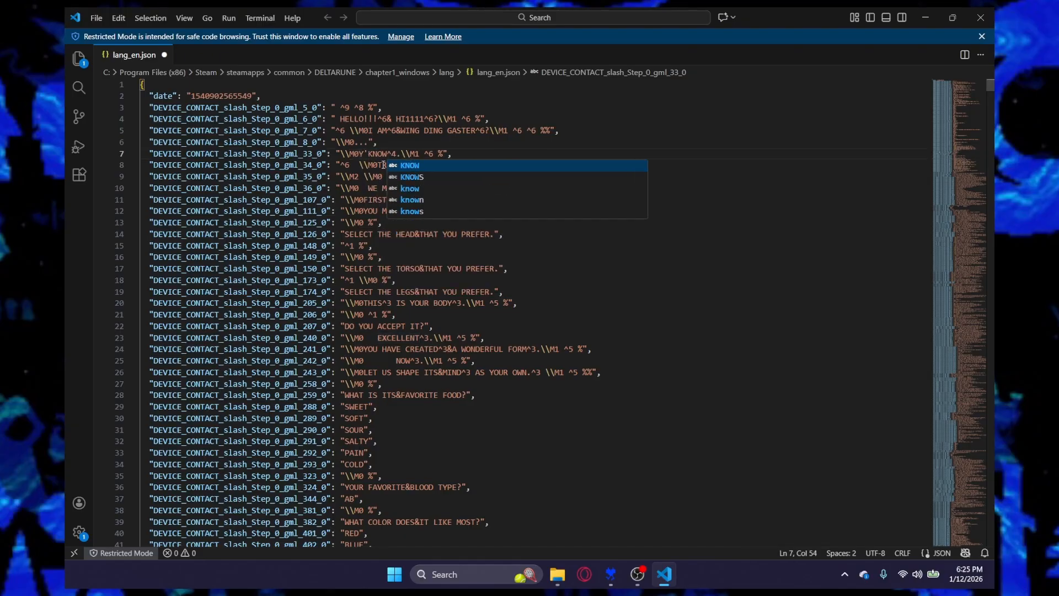
{"action": "key", "text": "Left"}
{"action": "key", "text": "Left"}
{"action": "key", "text": "Left"}
{"action": "key", "text": "Left"}
{"action": "key", "text": "Left"}
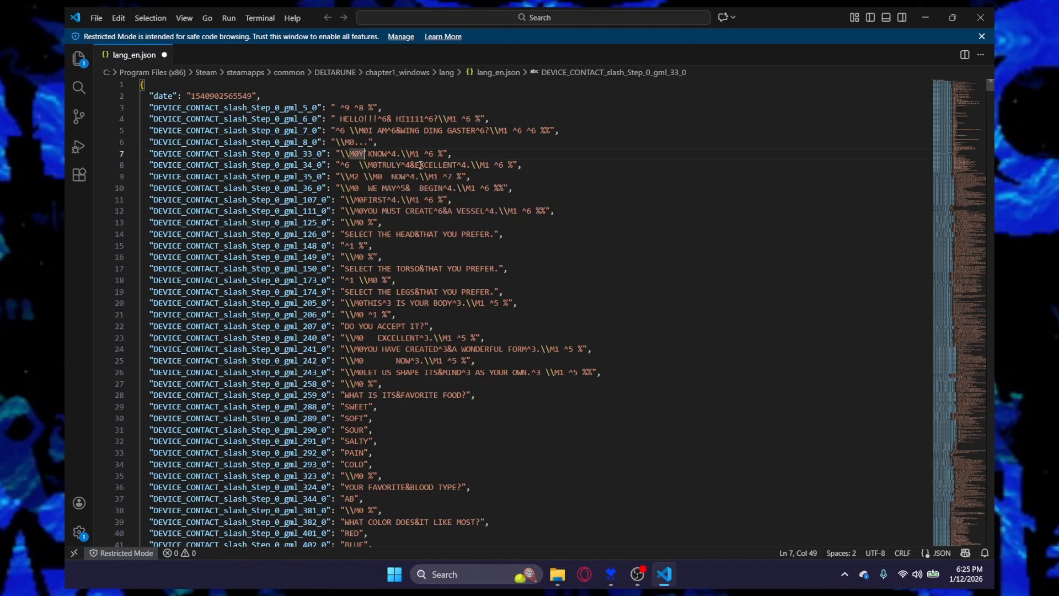
{"action": "type", "text": "OU"}
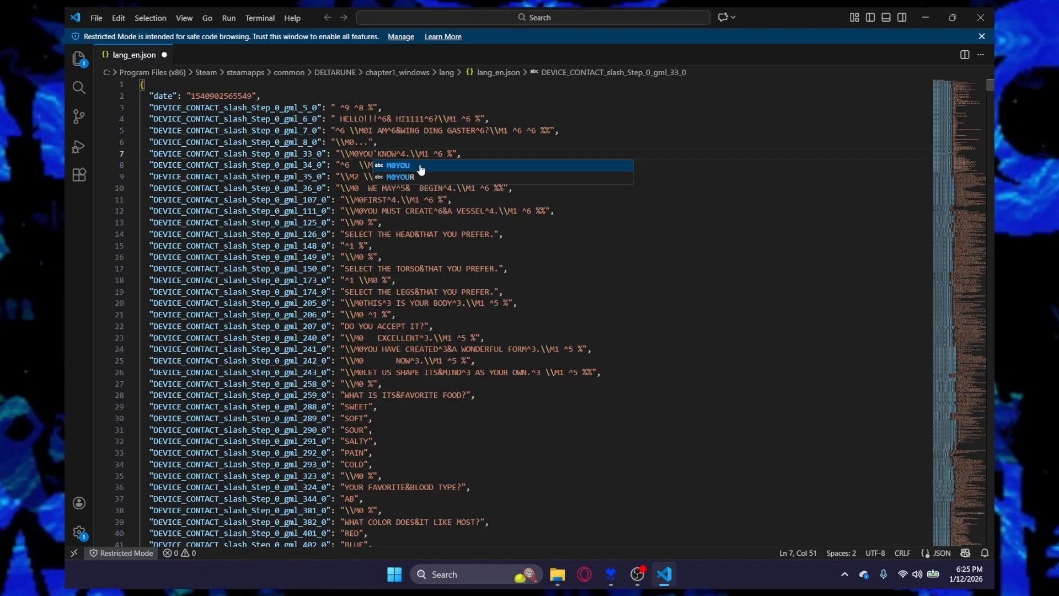
{"action": "left_click", "coordinate": [378, 154]}
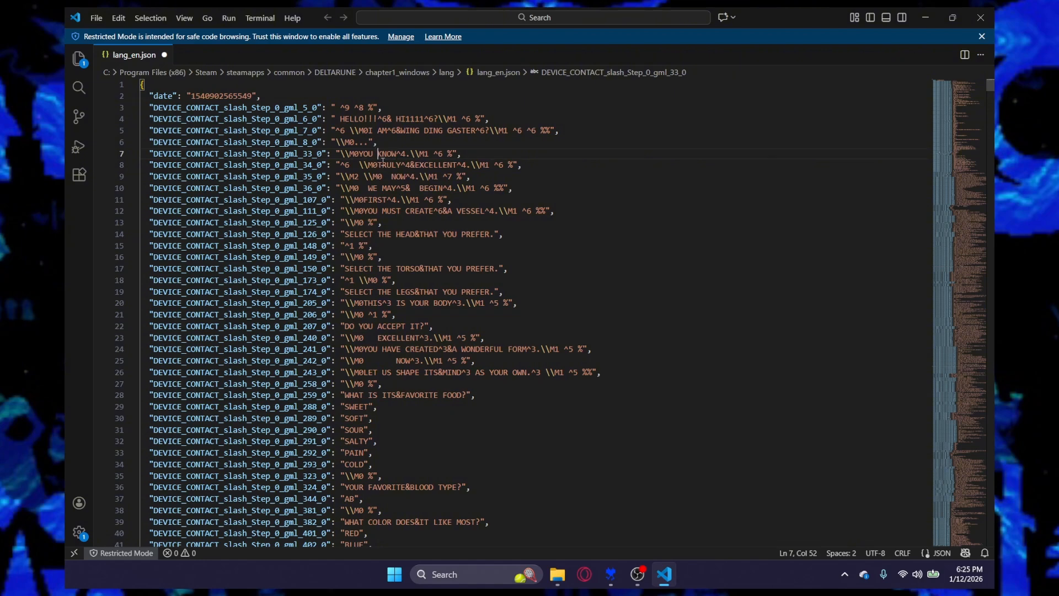
On line 8, replace "TRULY" with "THE ROYAL" and "EXCELLENT" with "SIENCE", keeping the formatting codes.
{"action": "left_click_drag", "start_coordinate": [378, 164], "coordinate": [401, 165]}
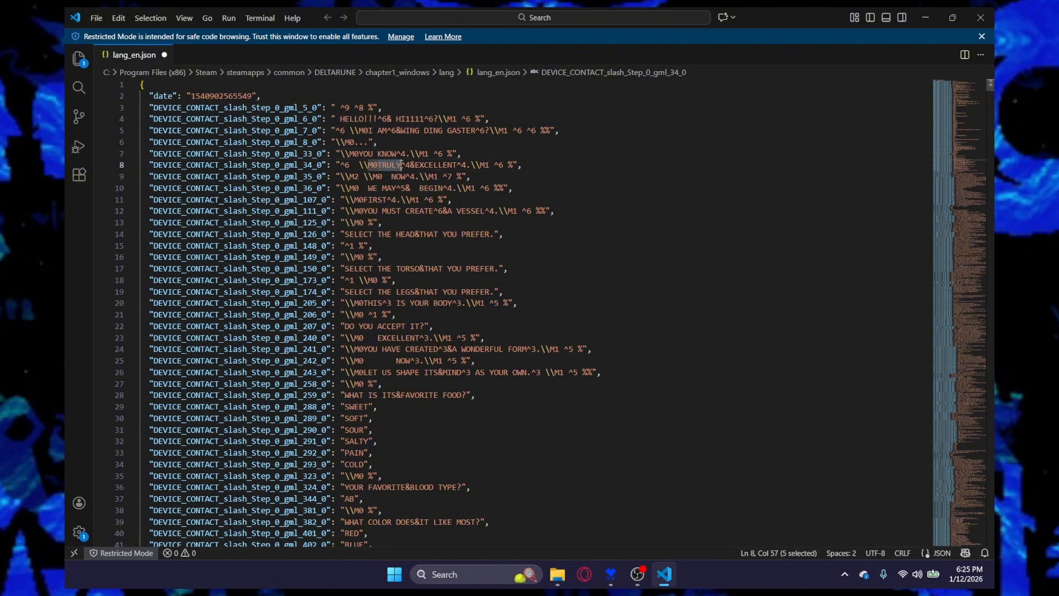
{"action": "type", "text": "THE ROY"}
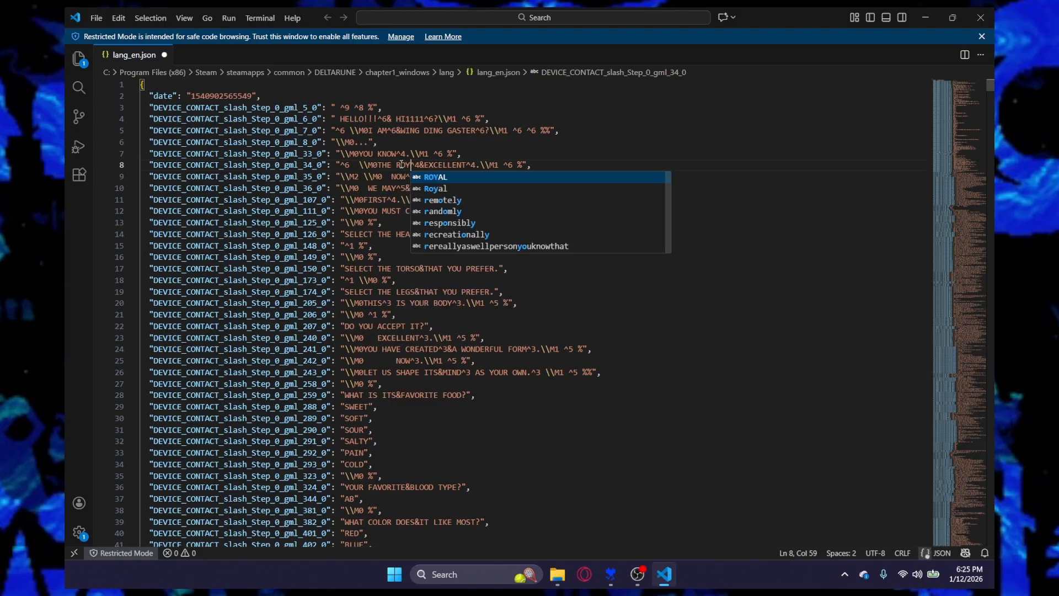
{"action": "type", "text": "AL"}
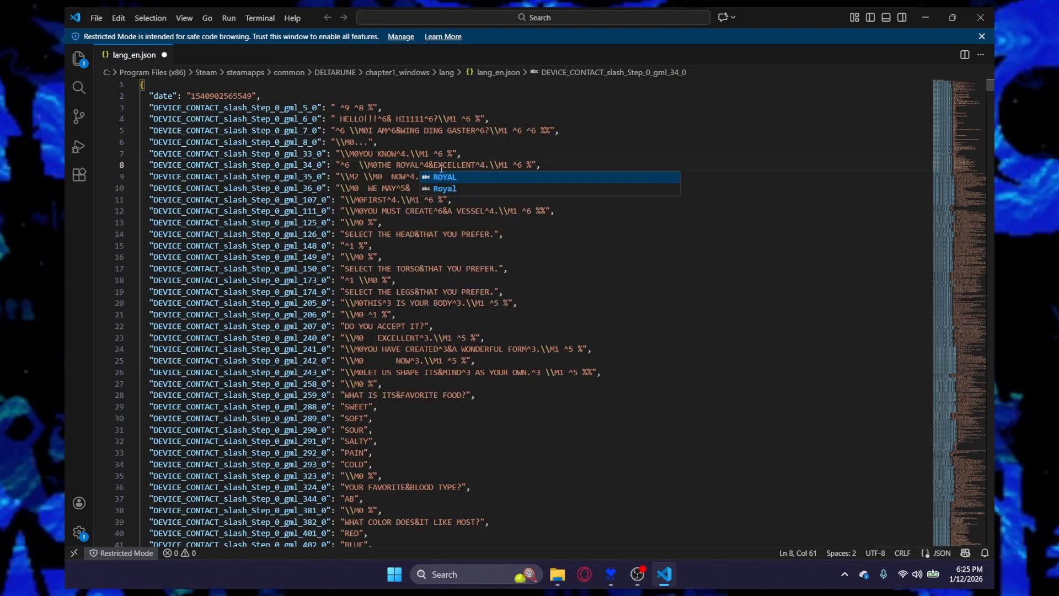
{"action": "left_click_drag", "start_coordinate": [433, 165], "coordinate": [476, 164]}
{"action": "type", "text": "SIENCE"}
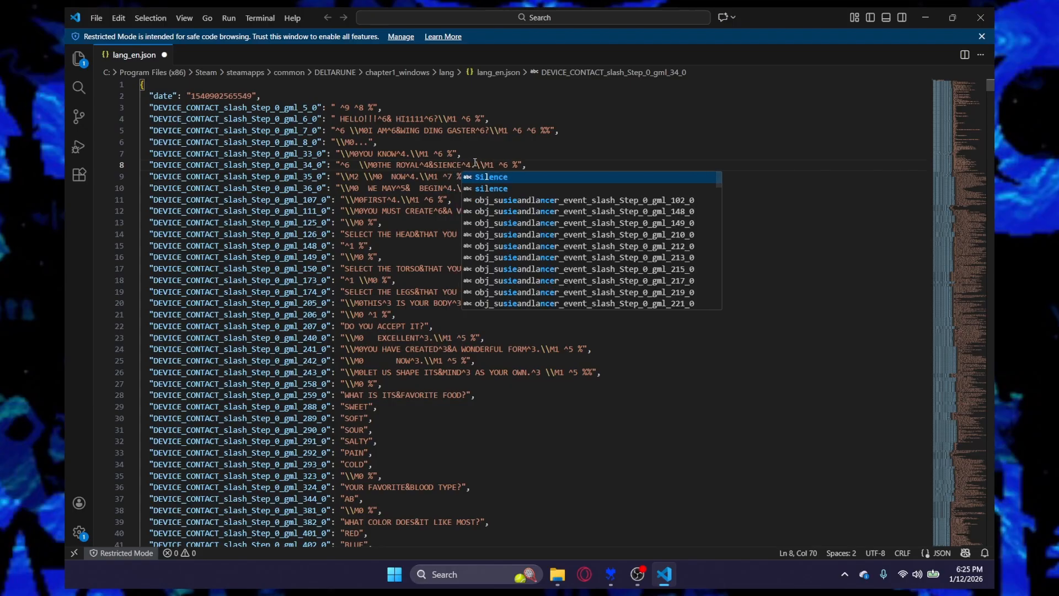
{"action": "left_click", "coordinate": [470, 175]}
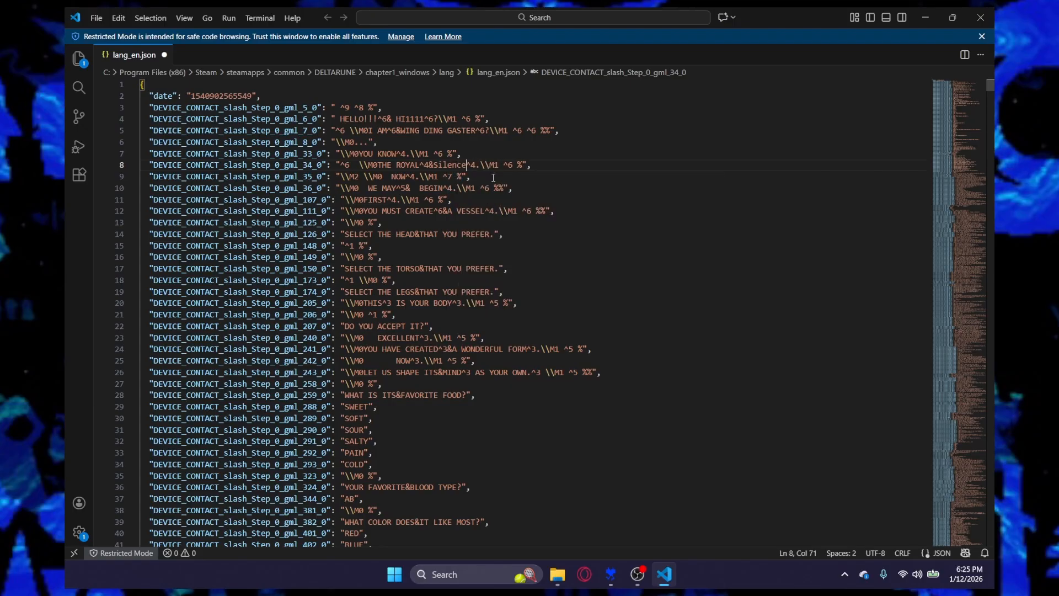
{"action": "left_click", "coordinate": [446, 165]}
{"action": "key", "text": "BackSpace"}
{"action": "type", "text": "L"}
{"action": "key", "text": "Delete"}
{"action": "key", "text": "Delete"}
{"action": "key", "text": "Delete"}
{"action": "key", "text": "Delete"}
{"action": "key", "text": "BackSpace"}
{"action": "key", "text": "BackSpace"}
{"action": "type", "text": "IENCE"}
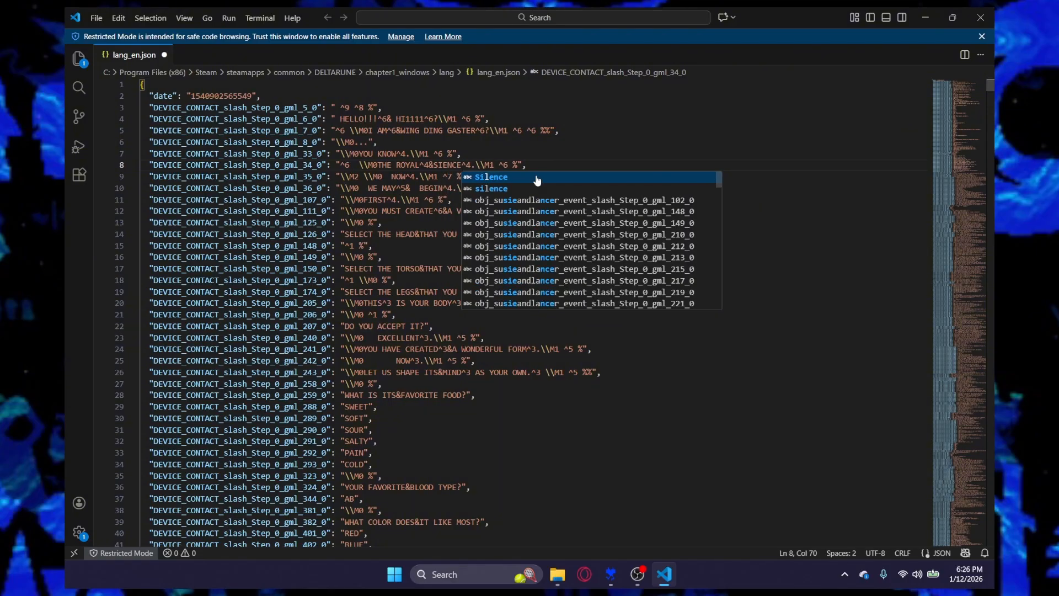
On line 8, replace "SIENCE" with "SCIENTIST" between the formatting codes.
{"action": "key", "text": "BackSpace"}
{"action": "key", "text": "BackSpace"}
{"action": "key", "text": "BackSpace"}
{"action": "key", "text": "BackSpace"}
{"action": "key", "text": "BackSpace"}
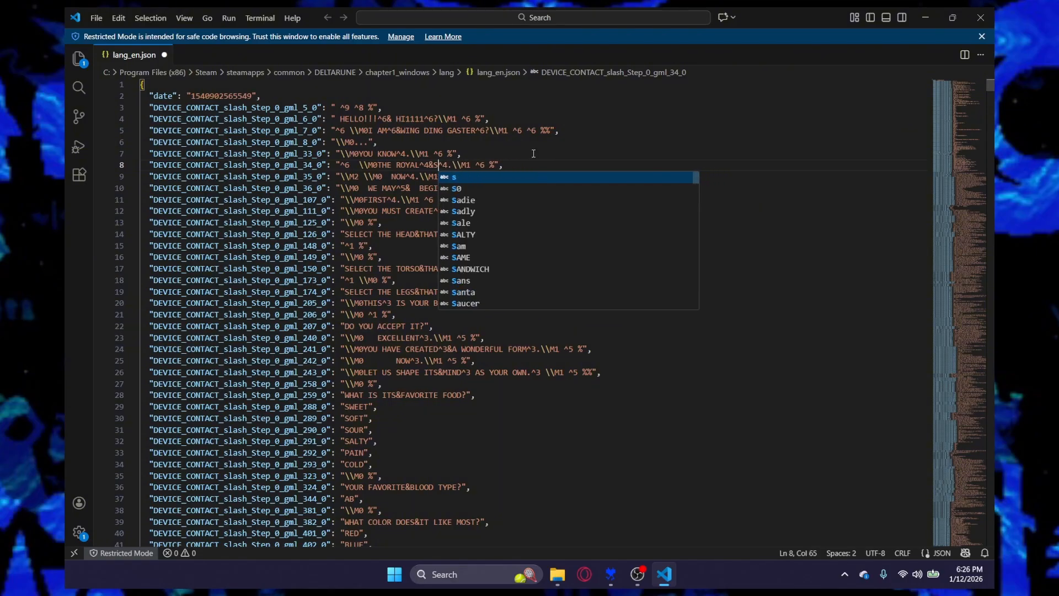
{"action": "key", "text": "BackSpace"}
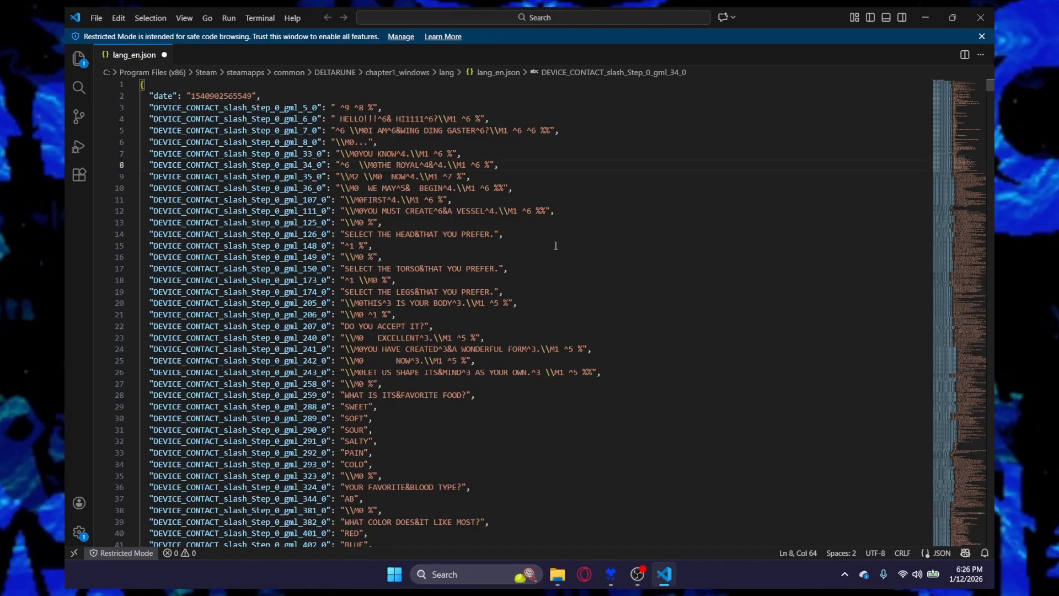
{"action": "type", "text": "S"}
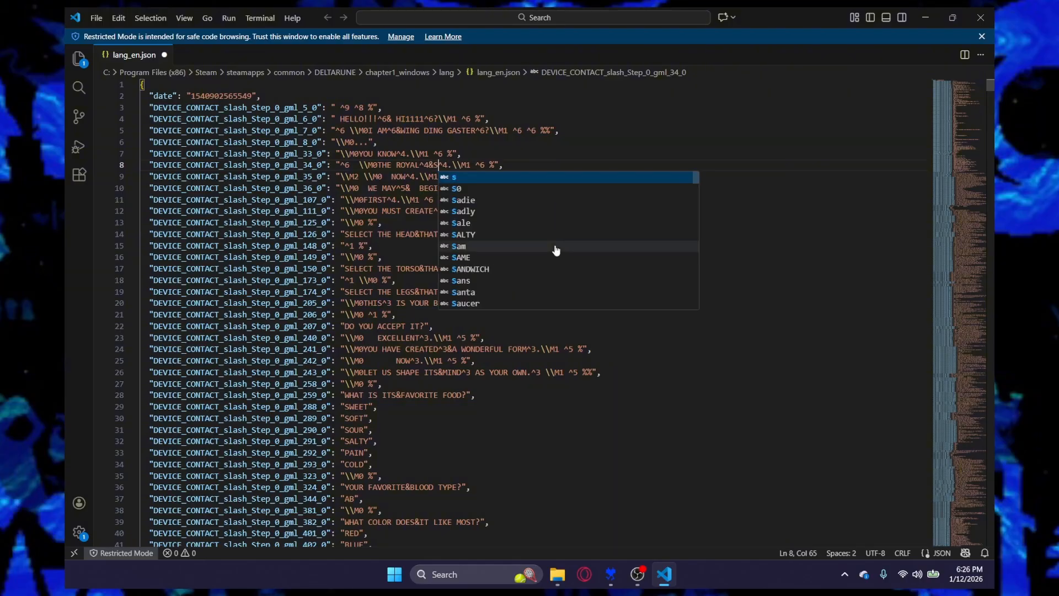
{"action": "type", "text": "CIE"}
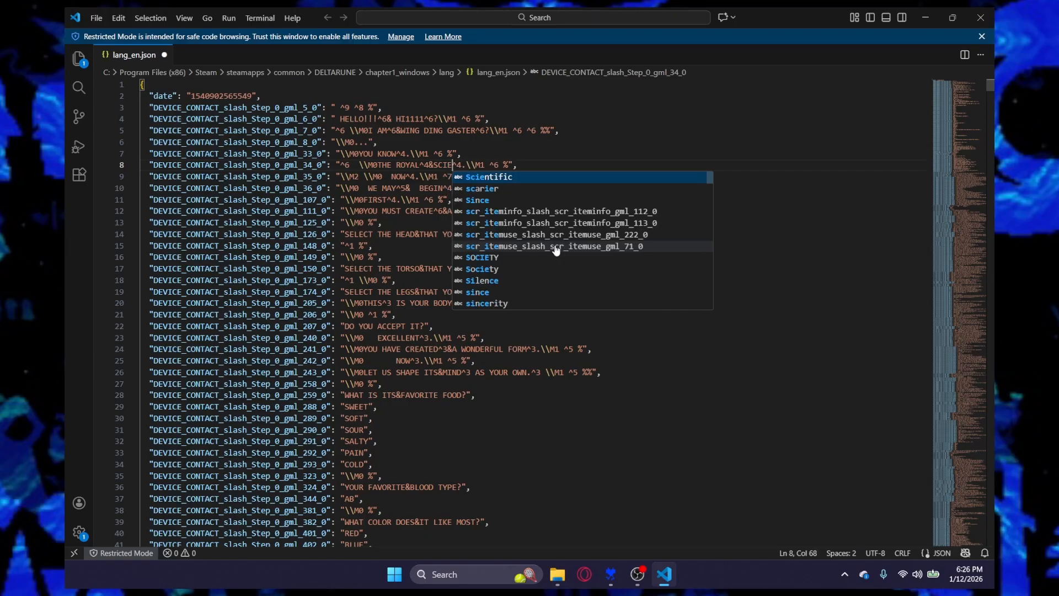
{"action": "type", "text": "N"}
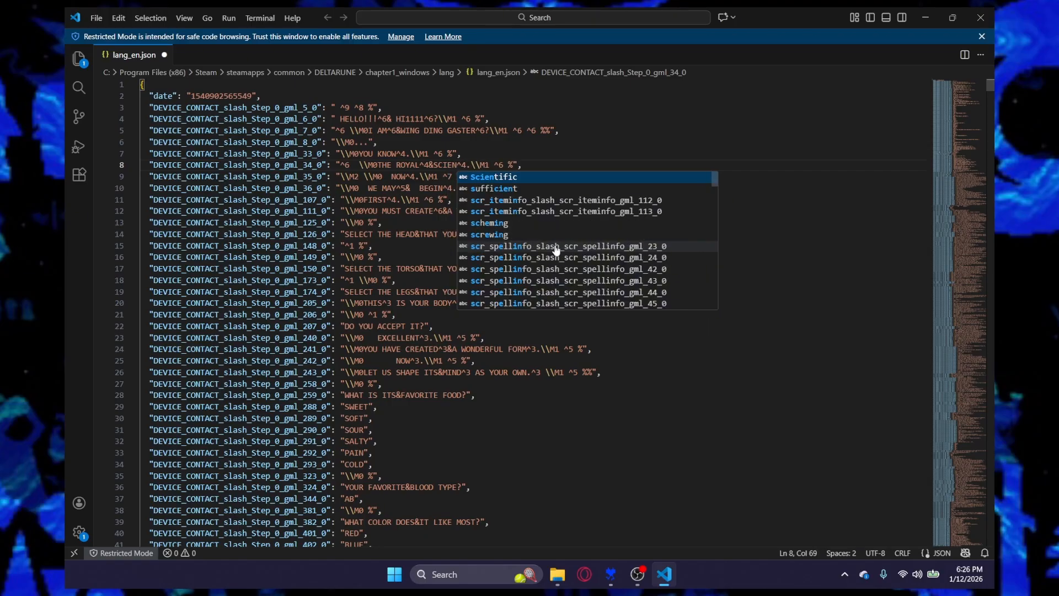
{"action": "type", "text": "CE"}
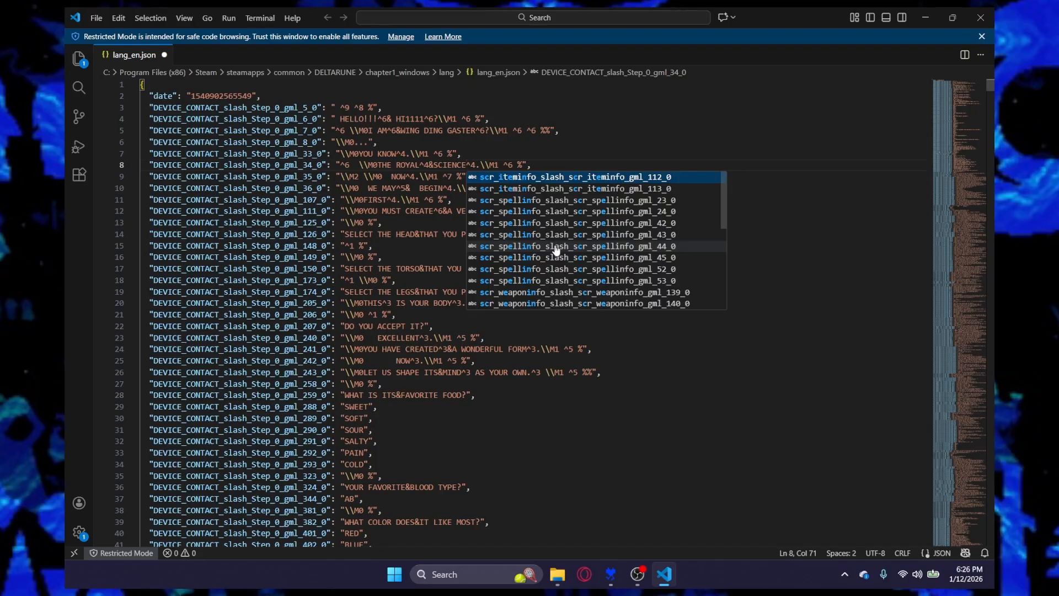
{"action": "key", "text": "BackSpace"}
{"action": "key", "text": "BackSpace"}
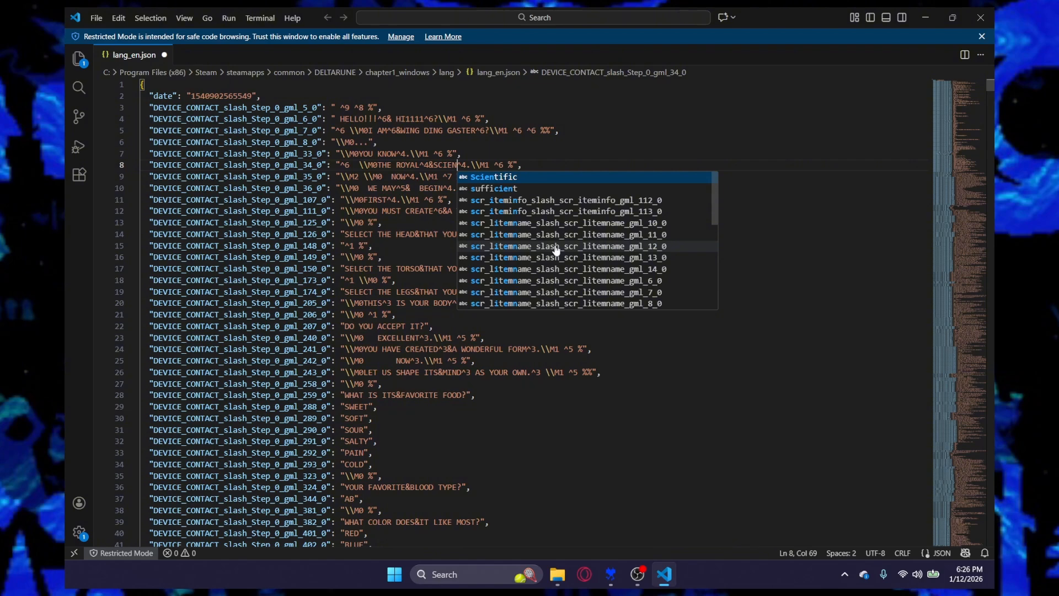
{"action": "type", "text": "Y"}
{"action": "key", "text": "BackSpace"}
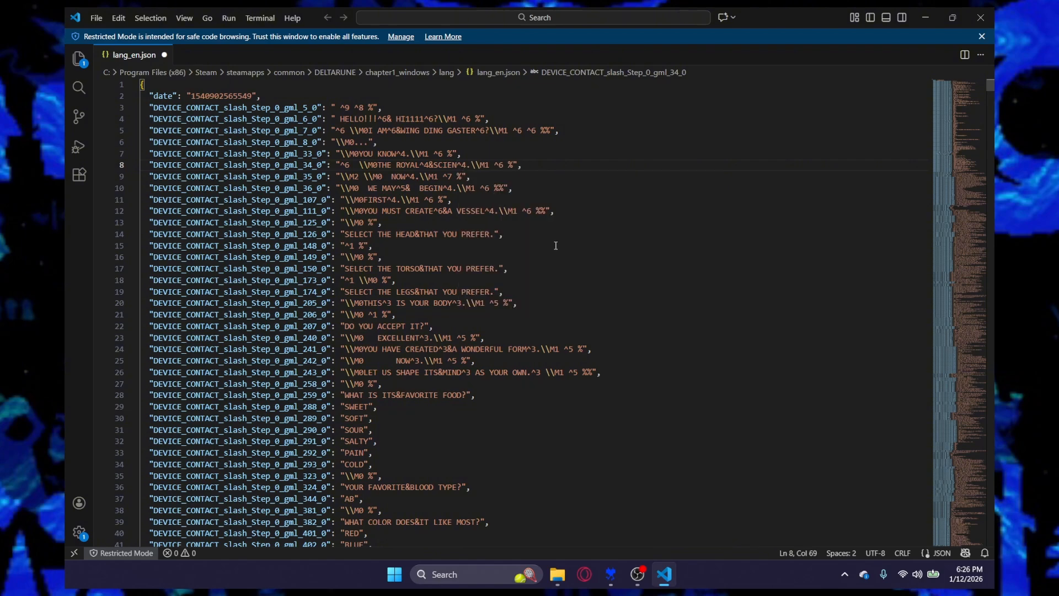
{"action": "type", "text": "TISY"}
{"action": "key", "text": "BackSpace"}
{"action": "type", "text": "T"}
Examine the edited opening lines and the other dialogue strings through to the end of the file.
{"action": "left_click_drag", "start_coordinate": [555, 245], "coordinate": [555, 86]}
{"action": "left_click", "coordinate": [556, 190]}
{"action": "scroll", "coordinate": [556, 190], "scroll_direction": "down", "scroll_amount": 15}
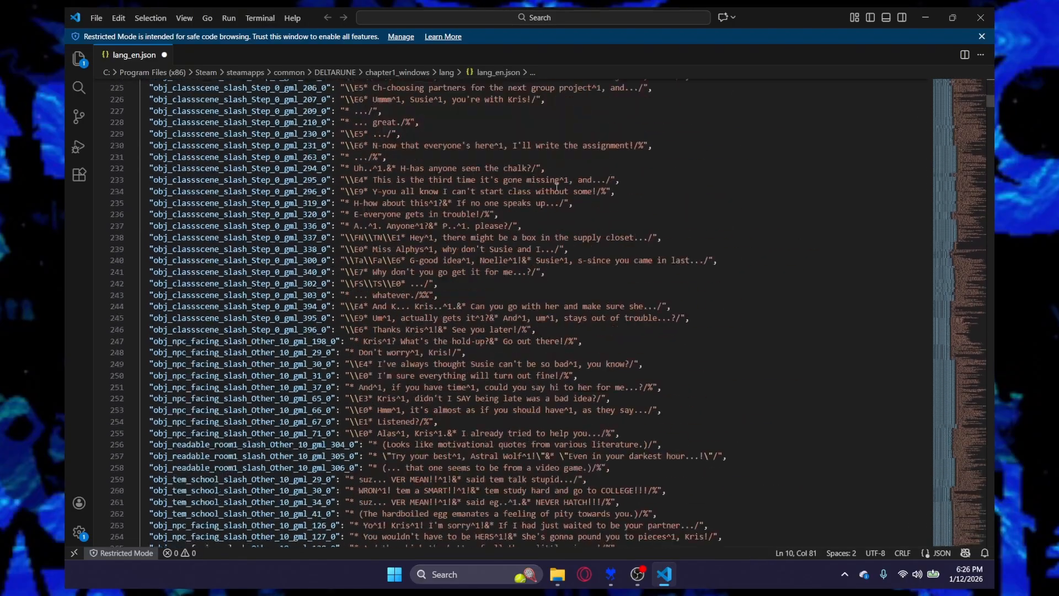
{"action": "scroll", "coordinate": [562, 164], "scroll_direction": "up", "scroll_amount": 15}
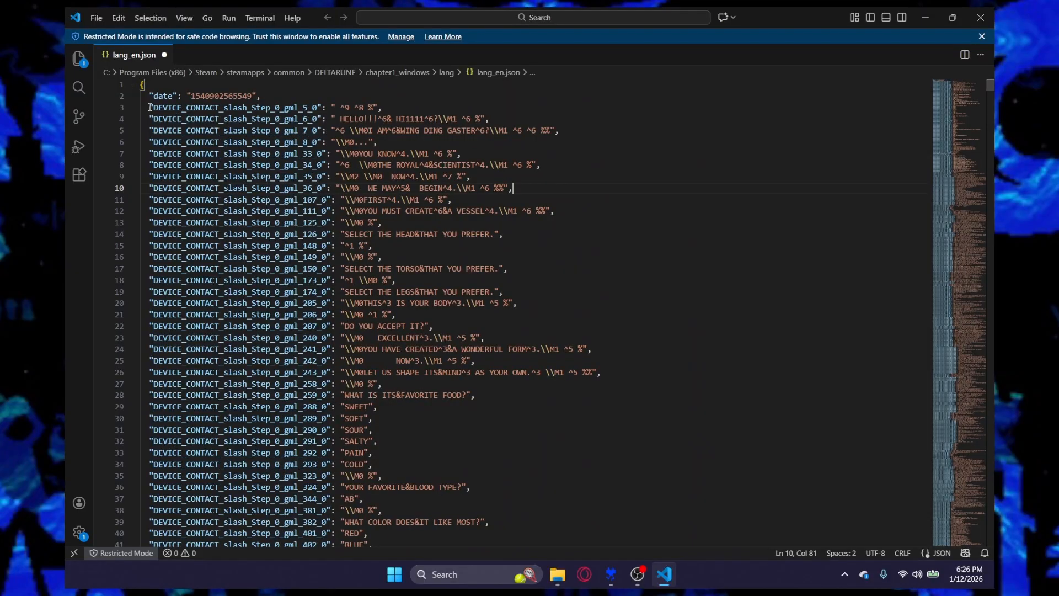
{"action": "left_click_drag", "start_coordinate": [148, 108], "coordinate": [446, 154]}
{"action": "left_click", "coordinate": [504, 146]}
{"action": "scroll", "coordinate": [537, 201], "scroll_direction": "down", "scroll_amount": 15}
{"action": "scroll", "coordinate": [537, 200], "scroll_direction": "down", "scroll_amount": 20}
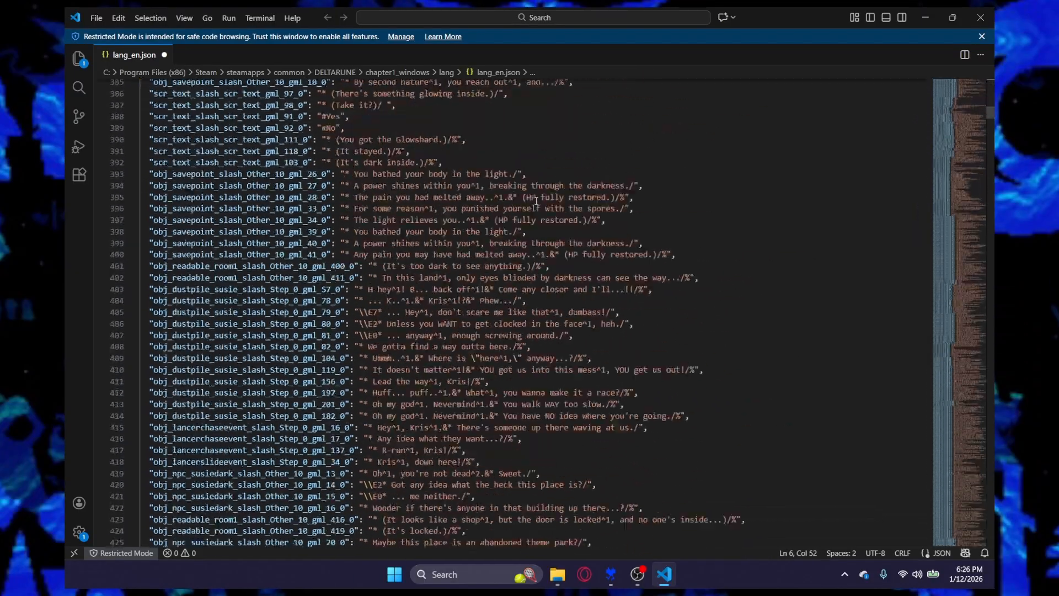
{"action": "left_click_drag", "start_coordinate": [962, 174], "coordinate": [987, 533]}
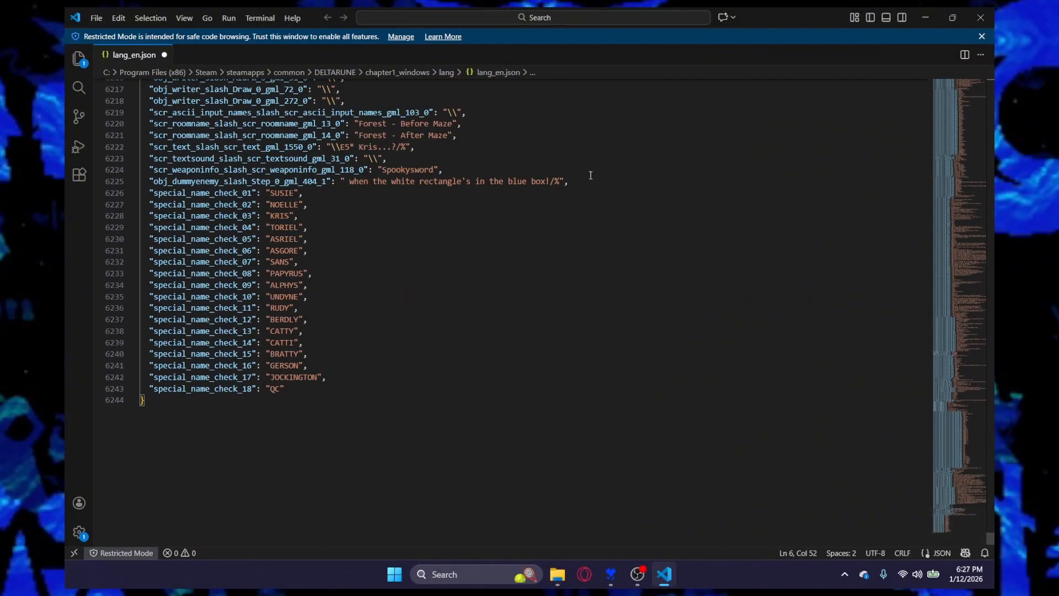
{"action": "scroll", "coordinate": [511, 164], "scroll_direction": "up", "scroll_amount": 10}
{"action": "scroll", "coordinate": [511, 163], "scroll_direction": "up", "scroll_amount": 20}
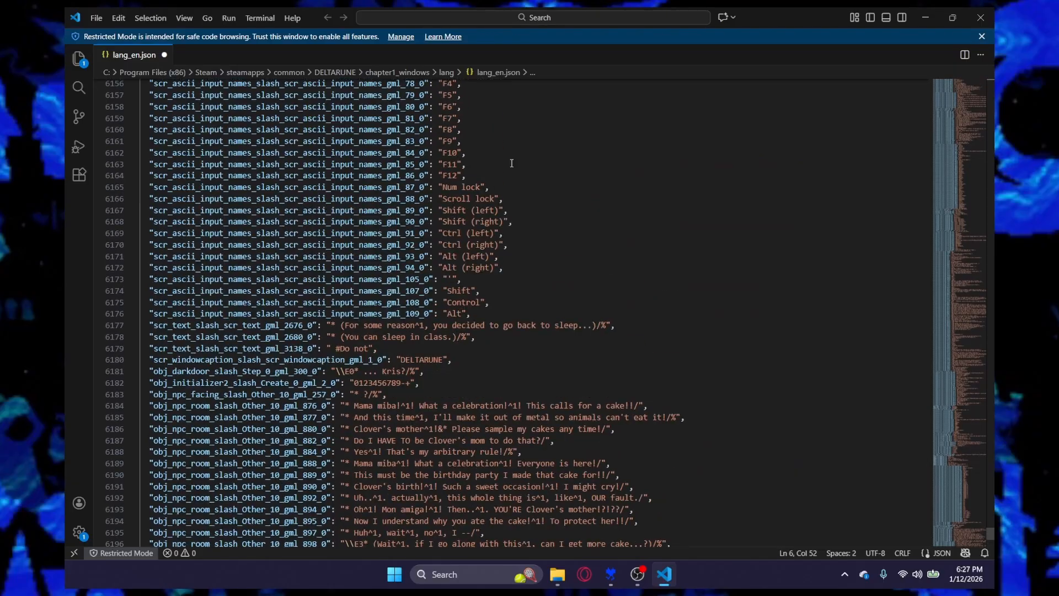
Search the file for "starwal" and copy the whole obj_npc_room_slash_Other_10_gml_505_0 line, including its trailing comma.
{"action": "left_click", "coordinate": [548, 225]}
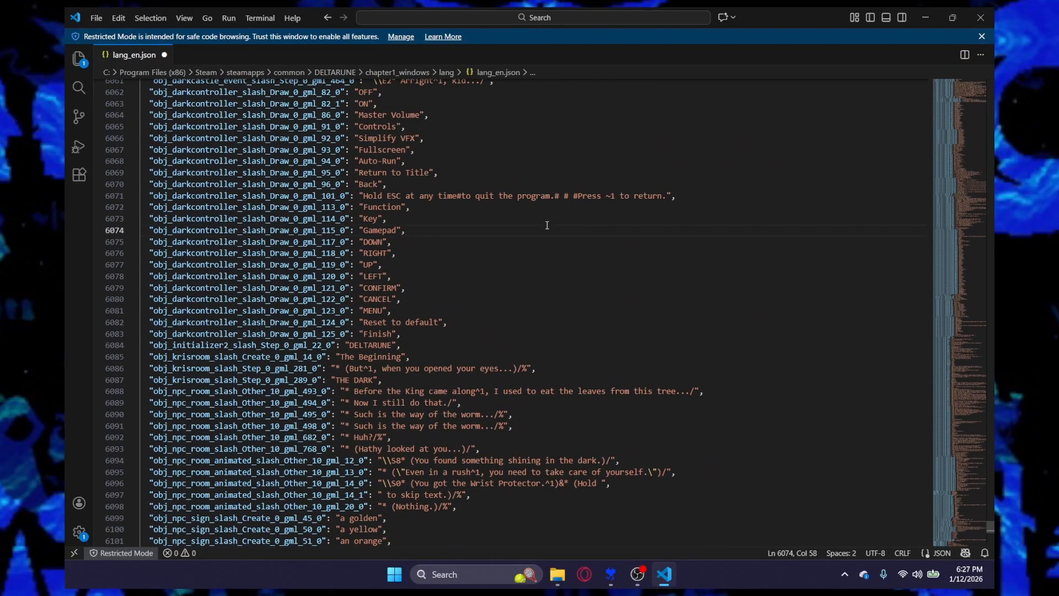
{"action": "key", "text": "ctrl+f"}
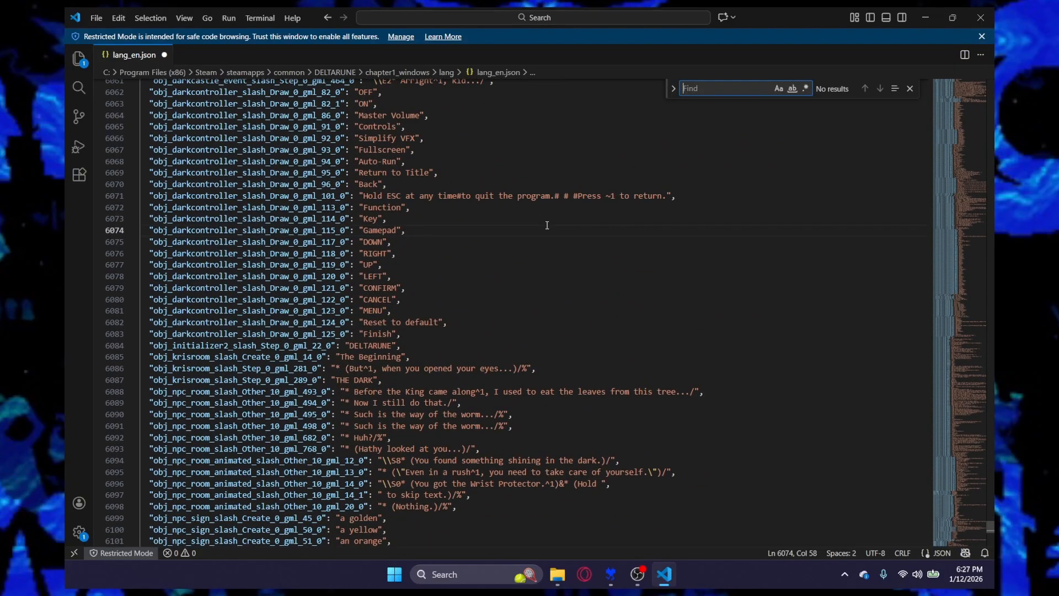
{"action": "type", "text": "stawr"}
{"action": "key", "text": "BackSpace"}
{"action": "key", "text": "BackSpace"}
{"action": "key", "text": "BackSpace"}
{"action": "key", "text": "BackSpace"}
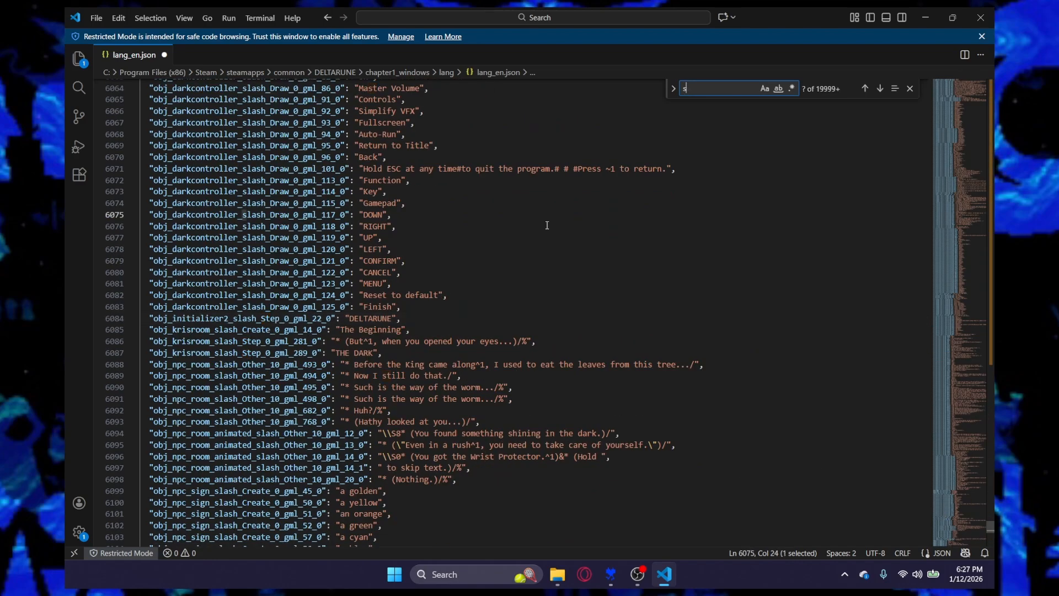
{"action": "type", "text": "tarw"}
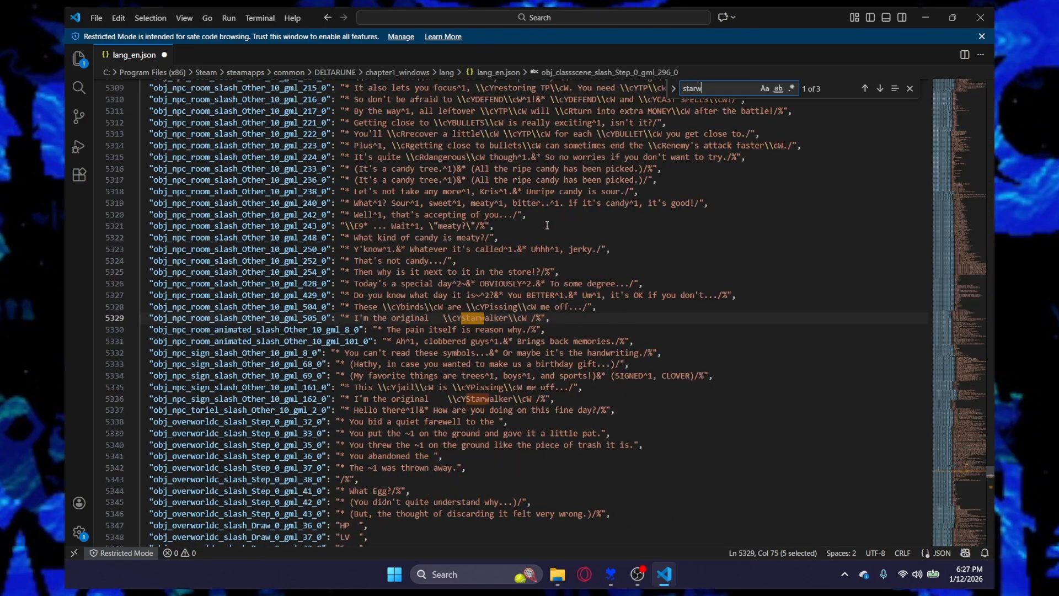
{"action": "type", "text": "al"}
{"action": "left_click_drag", "start_coordinate": [550, 320], "coordinate": [150, 319]}
{"action": "key", "text": "ctrl+c"}
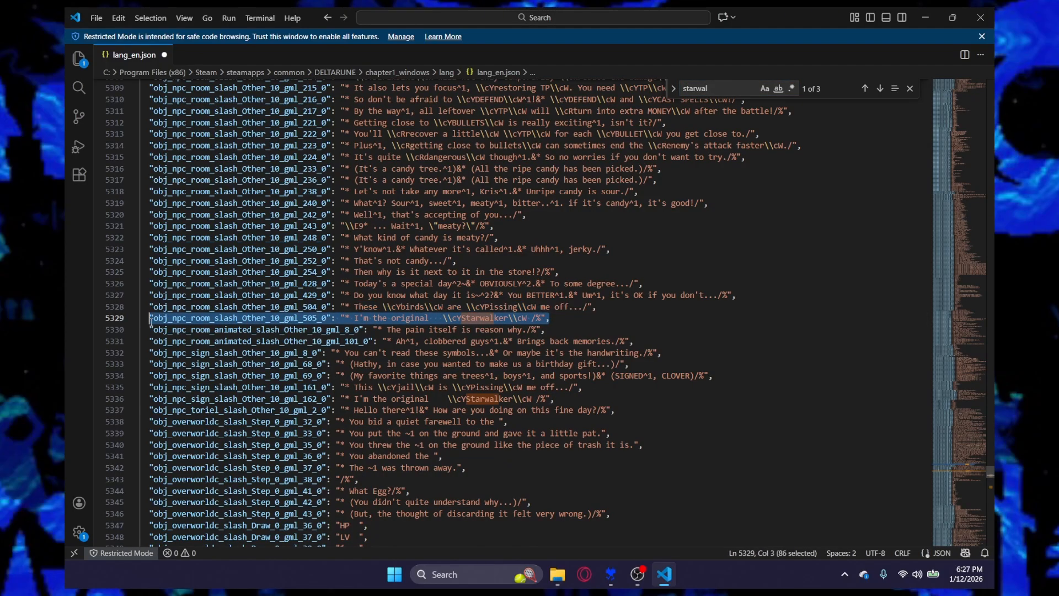
Add a comma after the file's last entry, special_name_check_18, and paste the copied Starwalker line on a new line below it.
{"action": "scroll", "coordinate": [482, 329], "scroll_direction": "down", "scroll_amount": 20}
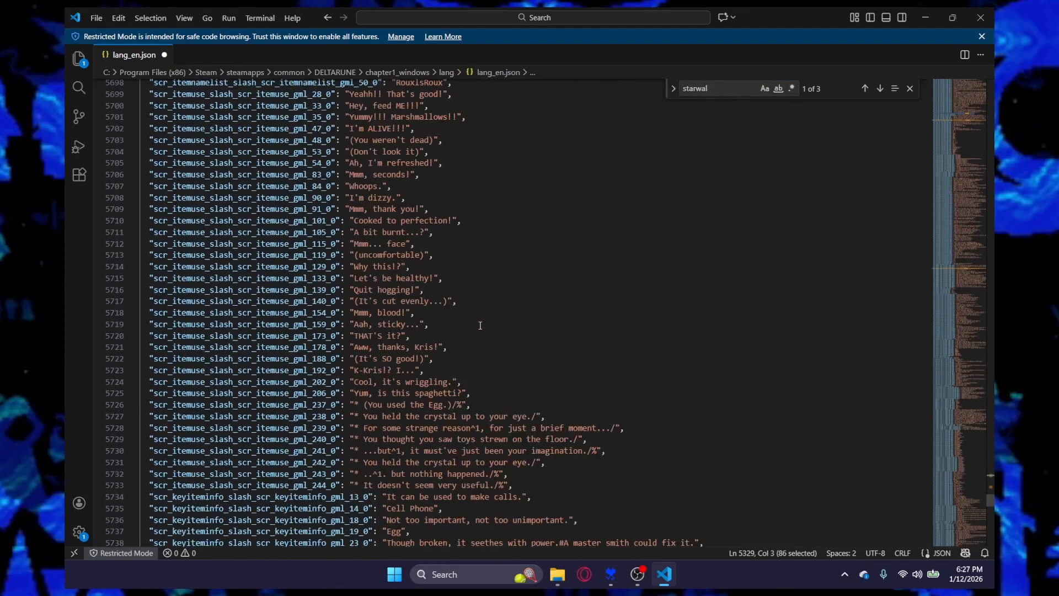
{"action": "scroll", "coordinate": [482, 328], "scroll_direction": "up", "scroll_amount": 1}
{"action": "left_click", "coordinate": [315, 166]}
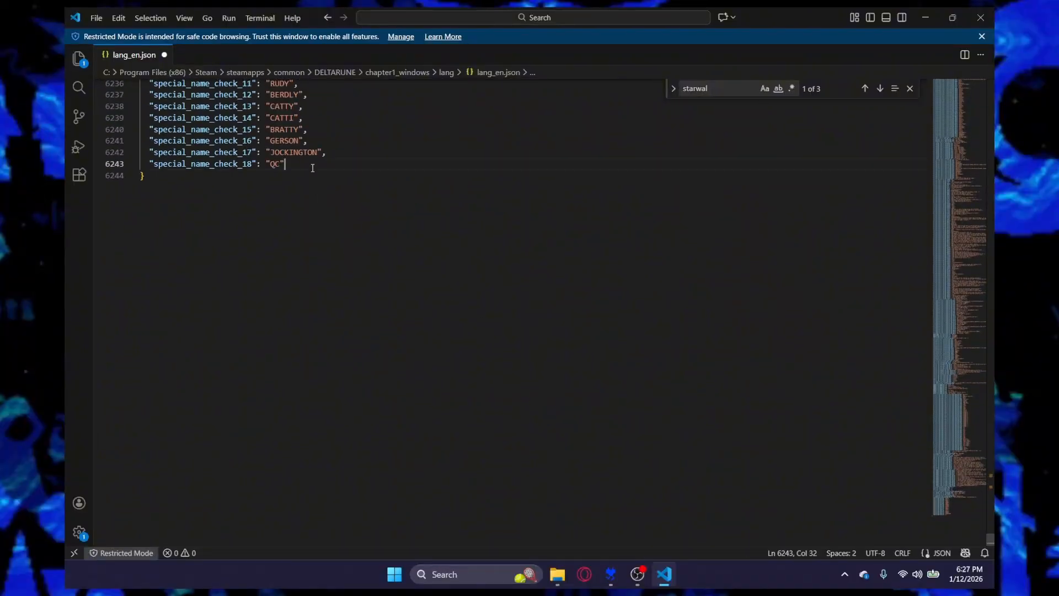
{"action": "type", "text": ","}
{"action": "key", "text": "Return"}
{"action": "key", "text": "ctrl+v"}
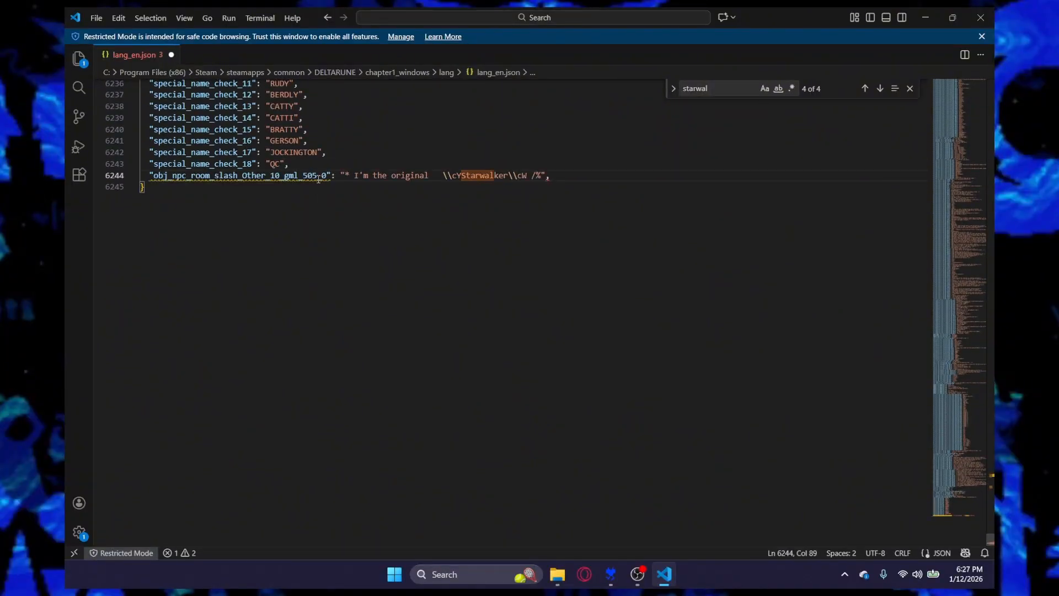
Rename the pasted entry's key to "Custom" and remove the comma at the end of that line.
{"action": "left_click_drag", "start_coordinate": [327, 176], "coordinate": [157, 174]}
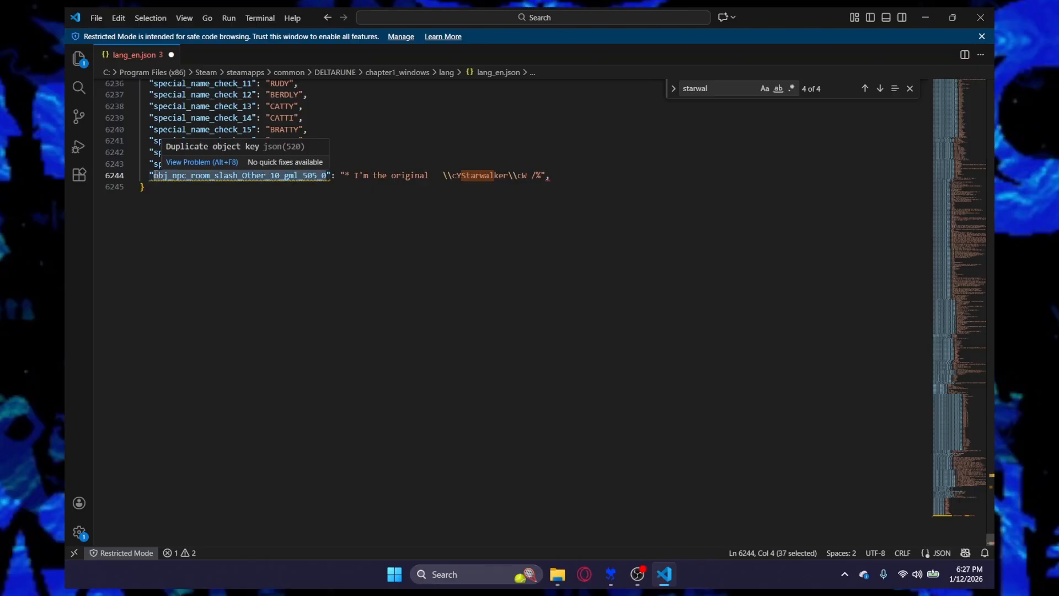
{"action": "type", "text": "custom"}
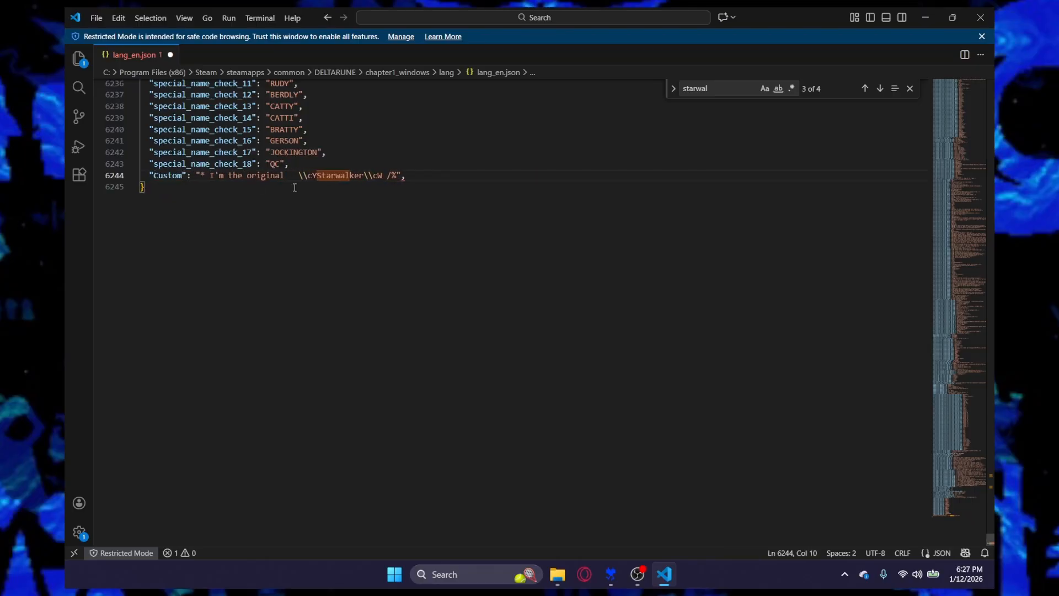
{"action": "key", "text": "BackSpace"}
{"action": "key", "text": "Escape"}
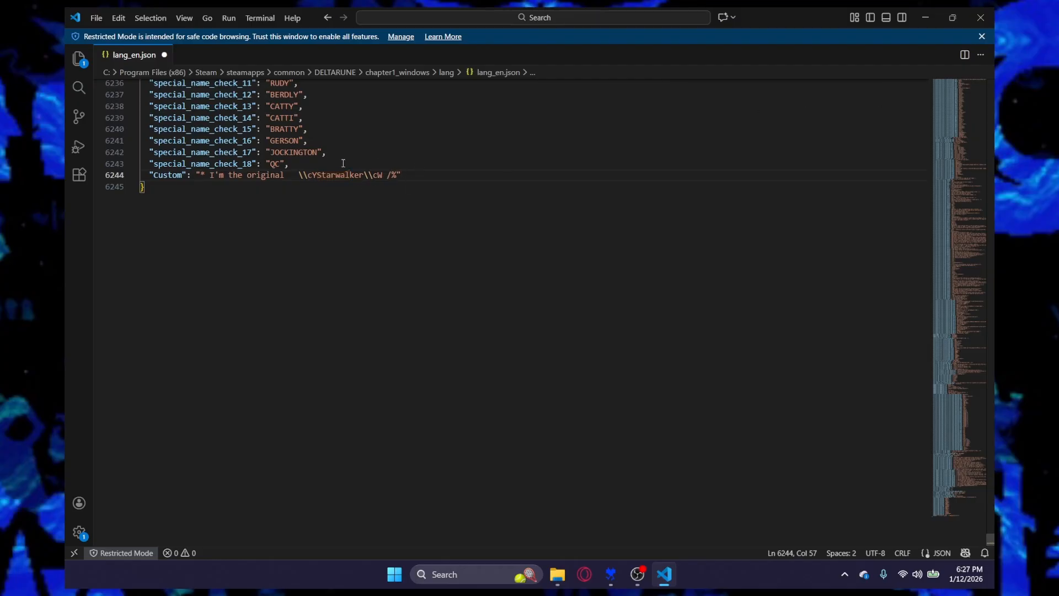
Examine the comma separating special_name_check_18 from the Custom entry, and the key, quotes and asterisk that make up the new line.
{"action": "left_click_drag", "start_coordinate": [293, 164], "coordinate": [182, 175]}
{"action": "left_click_drag", "start_coordinate": [418, 175], "coordinate": [129, 178]}
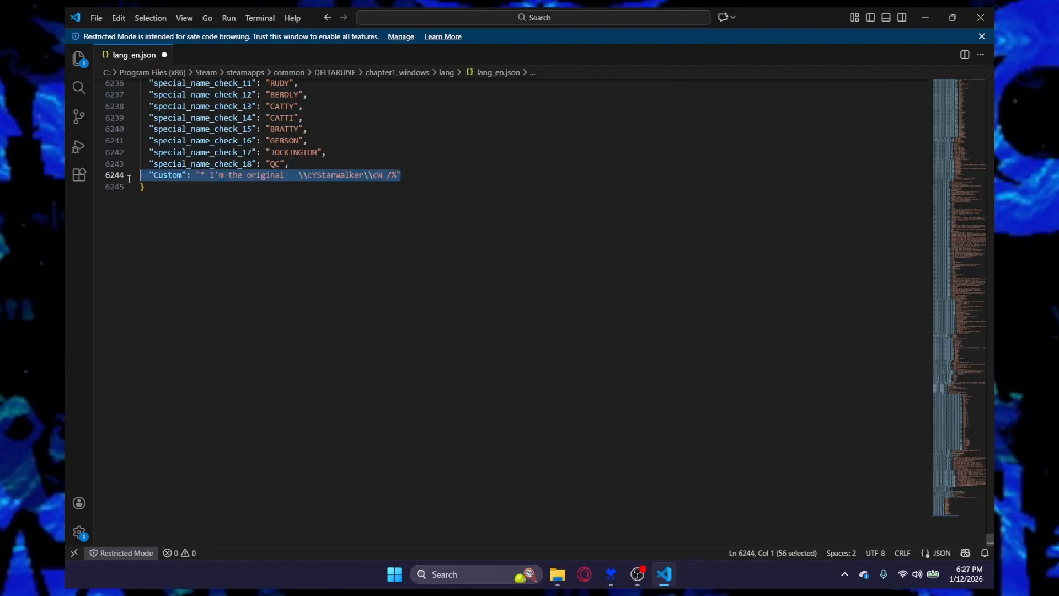
{"action": "left_click", "coordinate": [300, 165]}
{"action": "left_click_drag", "start_coordinate": [281, 164], "coordinate": [286, 164]}
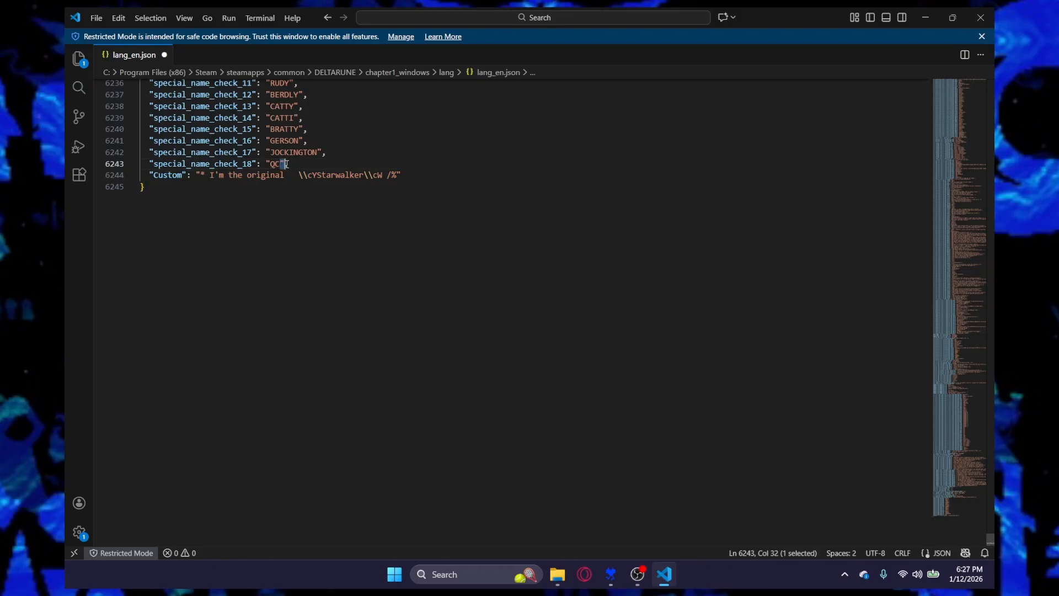
{"action": "left_click", "coordinate": [444, 173]}
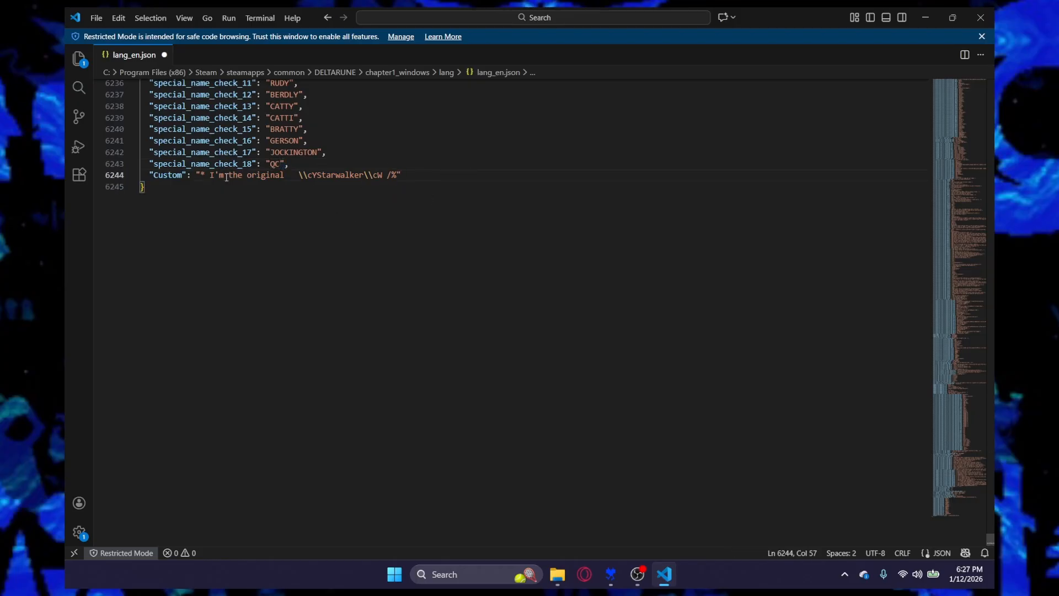
{"action": "left_click_drag", "start_coordinate": [187, 174], "coordinate": [469, 173]}
{"action": "left_click", "coordinate": [188, 175]}
{"action": "left_click_drag", "start_coordinate": [198, 175], "coordinate": [205, 173]}
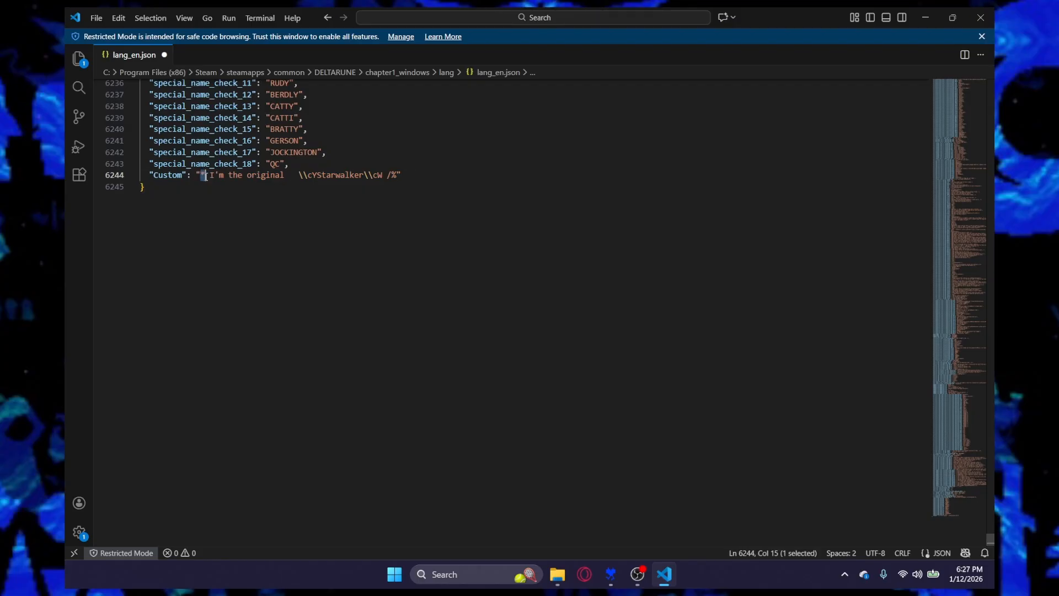
{"action": "left_click", "coordinate": [201, 175]}
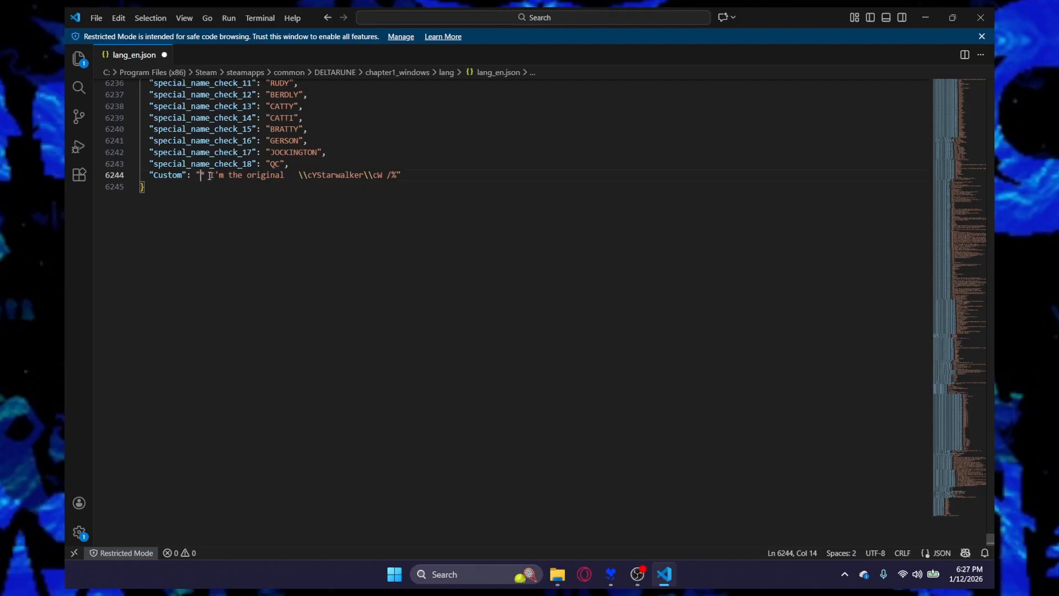
Replace the Starwalker message in the Custom entry with "Human I reanmber ", keeping the leading asterisk and the /% ending.
{"action": "left_click_drag", "start_coordinate": [210, 175], "coordinate": [299, 175]}
{"action": "double_click", "coordinate": [313, 174]}
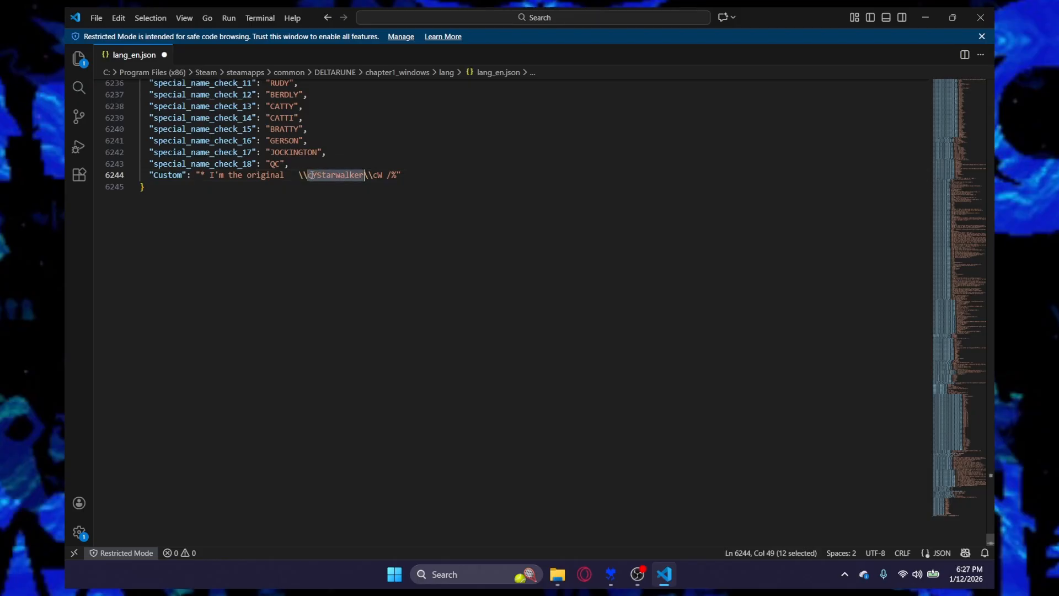
{"action": "left_click", "coordinate": [313, 175]}
{"action": "left_click_drag", "start_coordinate": [313, 175], "coordinate": [210, 176]}
{"action": "key", "text": "ctrl+z"}
{"action": "left_click", "coordinate": [412, 176]}
{"action": "type", "text": "Human "}
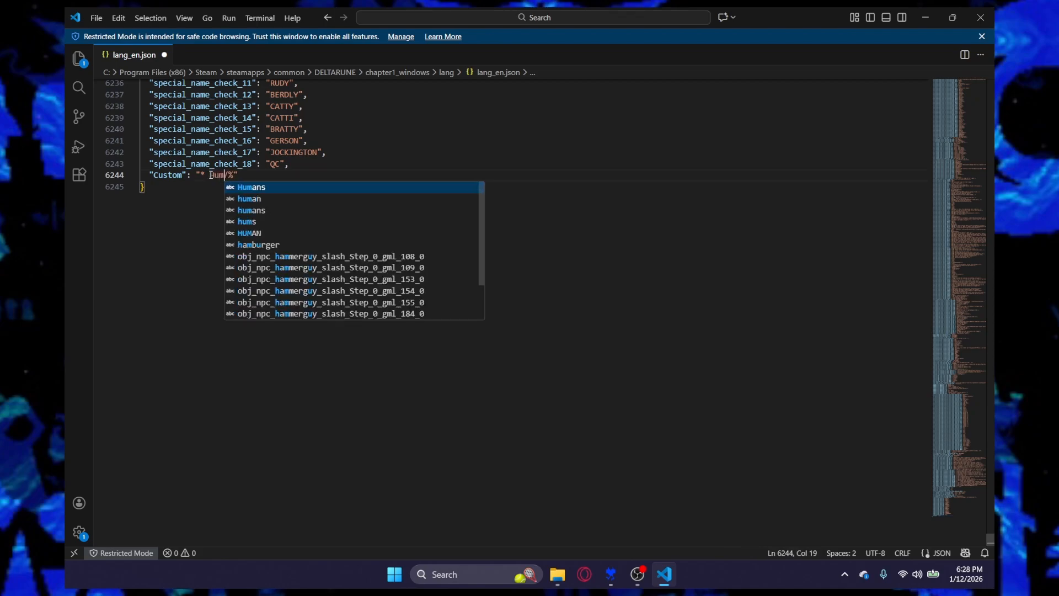
{"action": "type", "text": "I "}
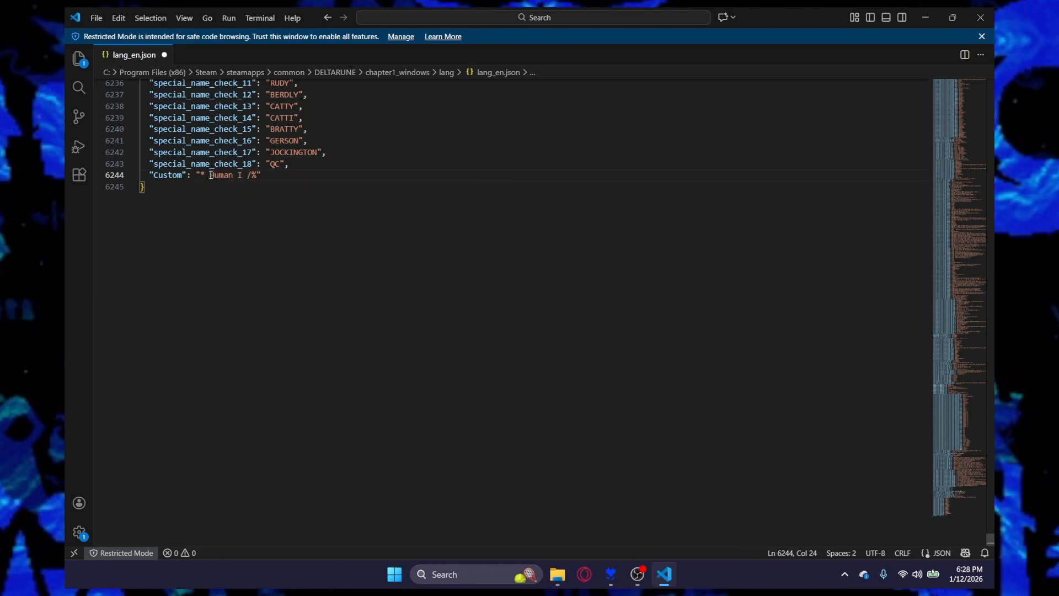
{"action": "type", "text": "reanm"}
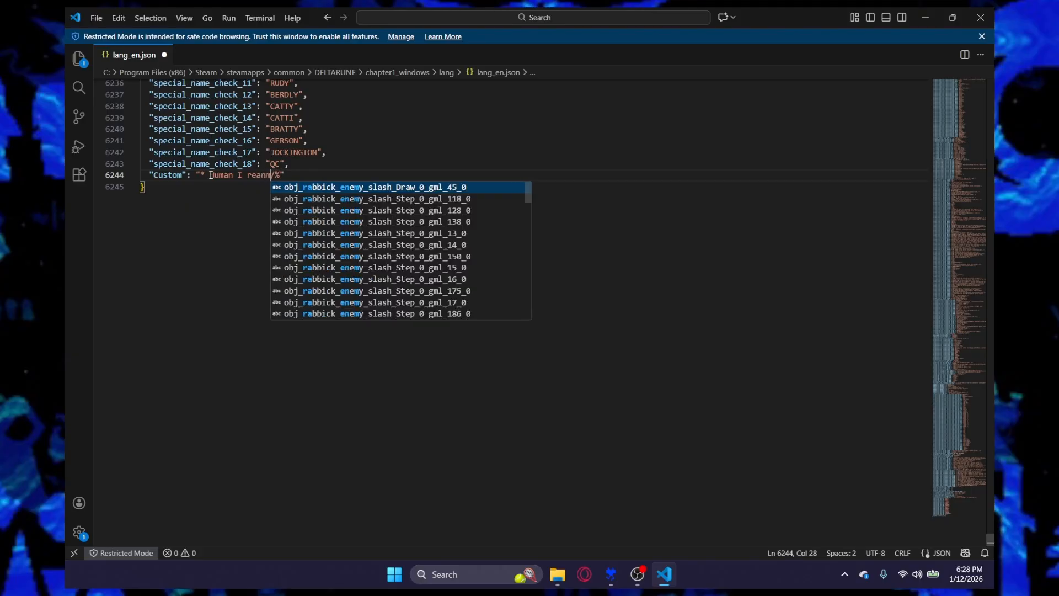
{"action": "type", "text": "ber "}
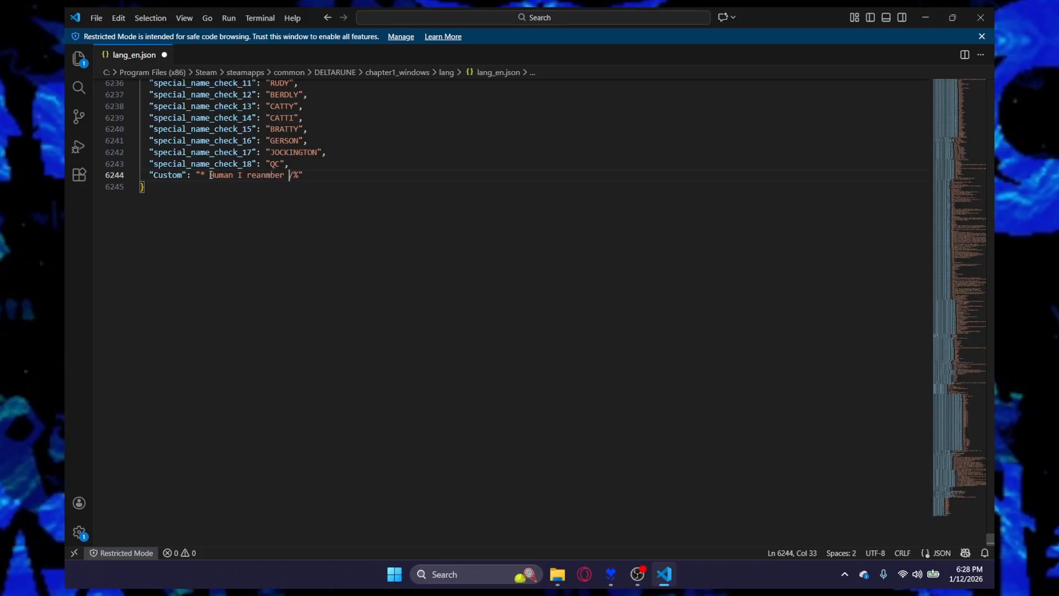
Continue the Custom message with "youre" and the red colour code \\cR before the /% ending.
{"action": "type", "text": "youre \\\\cR"}
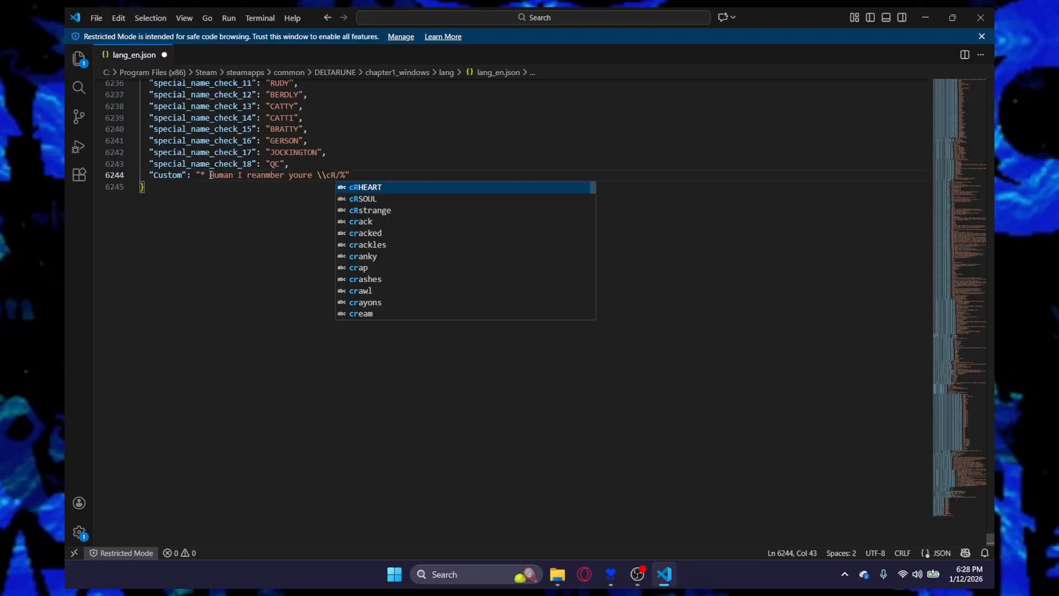
{"action": "type", "text": "f"}
{"action": "key", "text": "Num_Lock"}
{"action": "key", "text": "Num_Lock"}
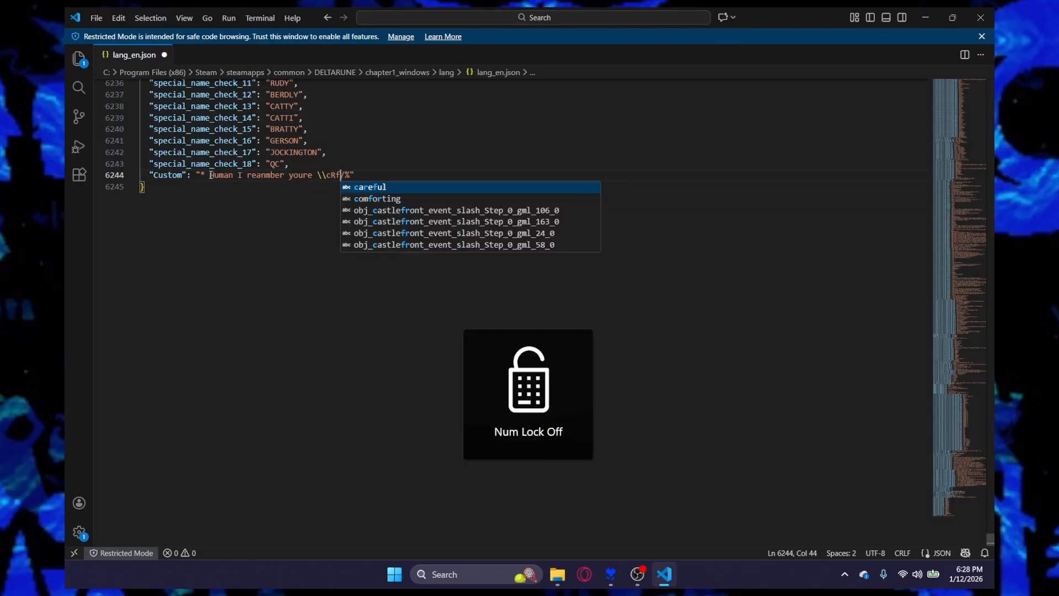
{"action": "key", "text": "Num_Lock"}
{"action": "key", "text": "BackSpace"}
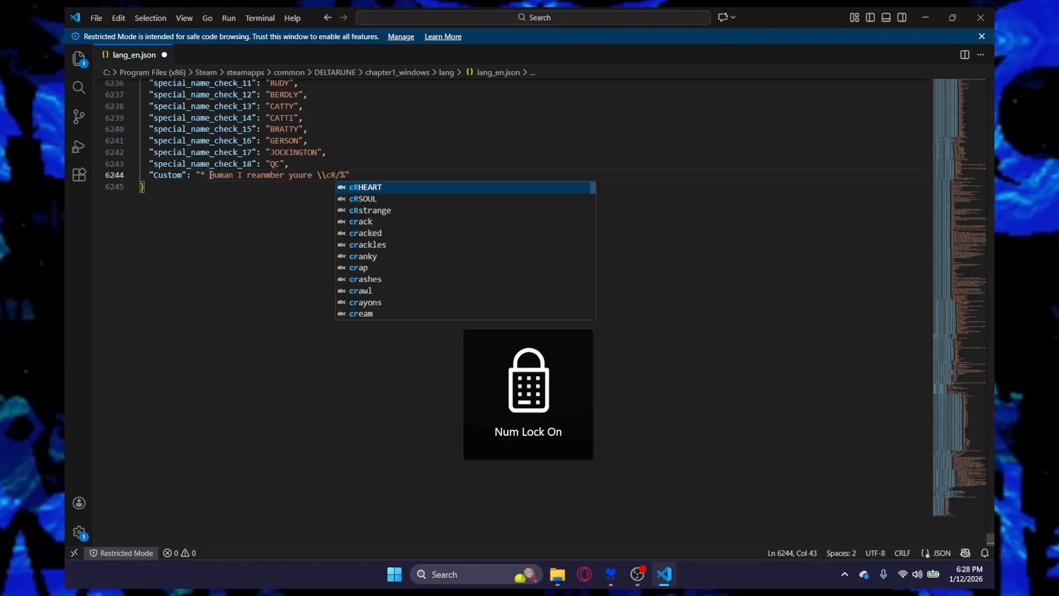
Search the file for "starw" to check how the Starwalker line uses its colour codes.
{"action": "key", "text": "ctrl+f"}
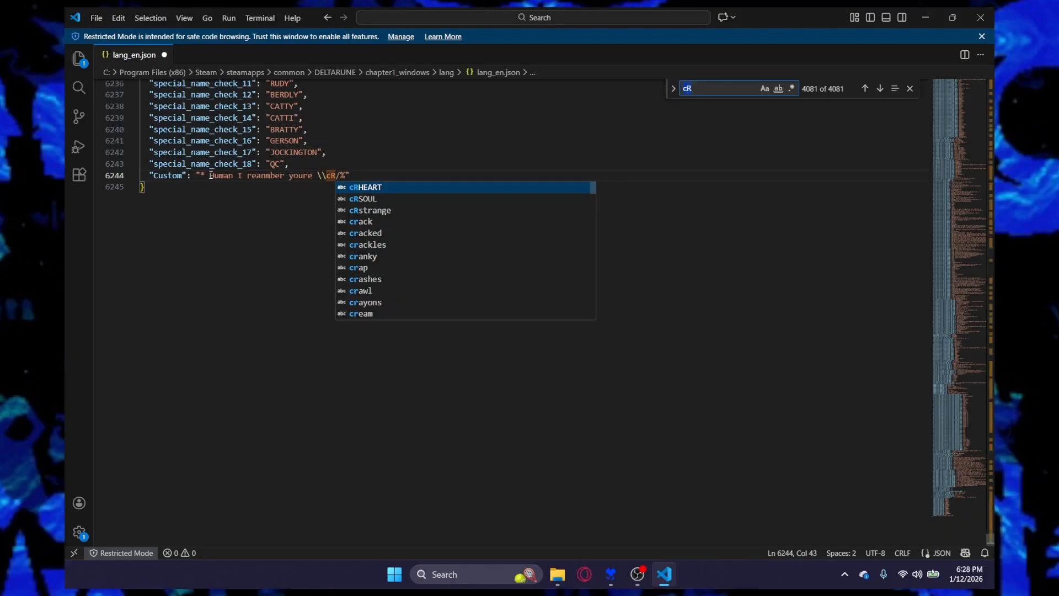
{"action": "key", "text": "BackSpace"}
{"action": "type", "text": "star"}
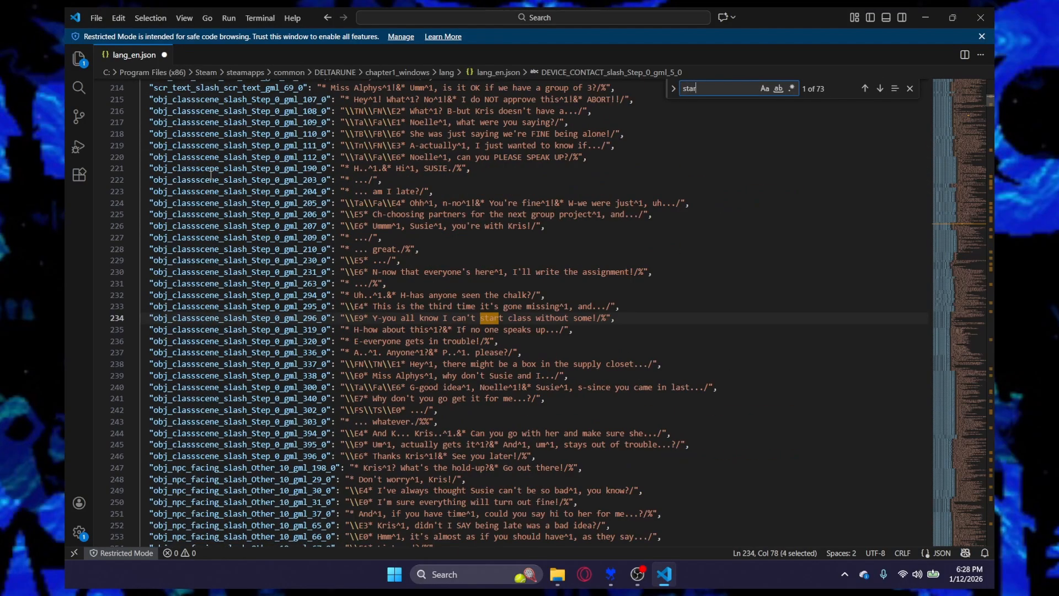
{"action": "type", "text": "w"}
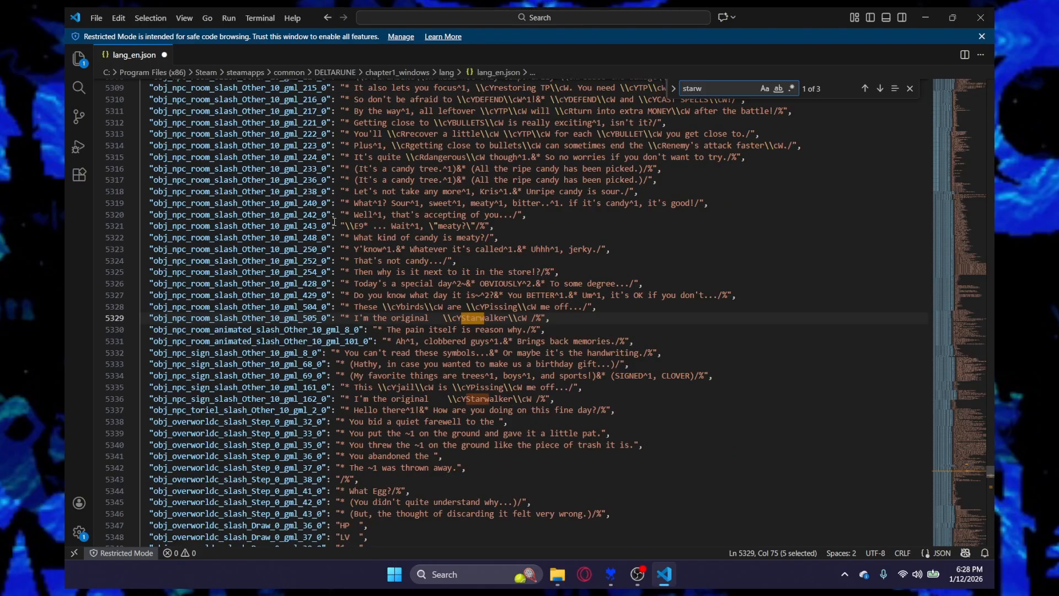
{"action": "left_click", "coordinate": [910, 89]}
Add "GENOCIDES" directly after \\cR in the Custom message, followed by the \\cW code and a space.
{"action": "left_click_drag", "start_coordinate": [976, 482], "coordinate": [962, 564]}
{"action": "scroll", "coordinate": [709, 322], "scroll_direction": "up", "scroll_amount": 1}
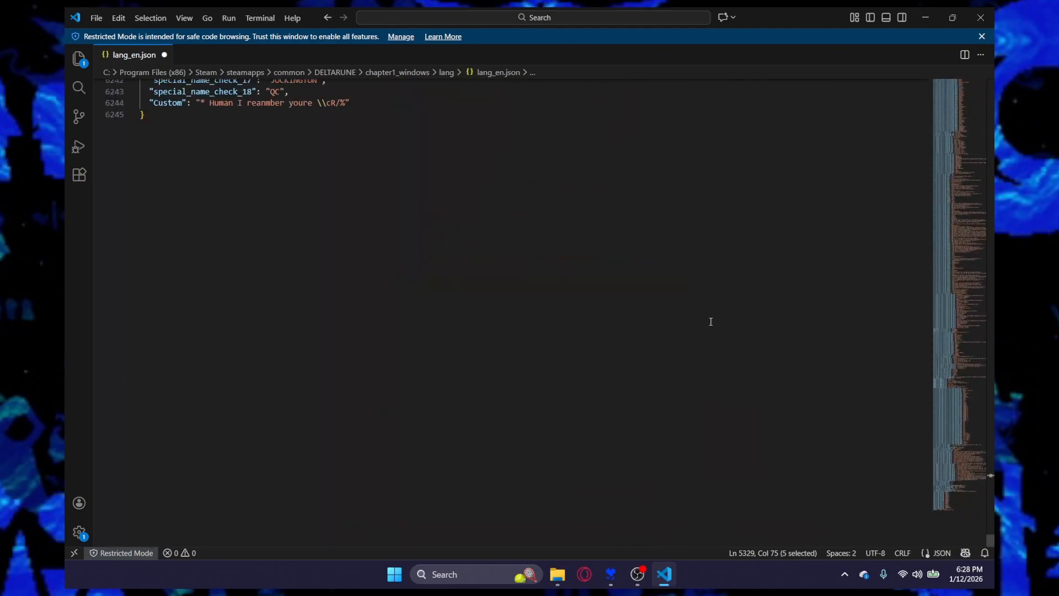
{"action": "scroll", "coordinate": [662, 287], "scroll_direction": "down", "scroll_amount": 1}
{"action": "scroll", "coordinate": [381, 158], "scroll_direction": "up", "scroll_amount": 3}
{"action": "left_click", "coordinate": [328, 164]}
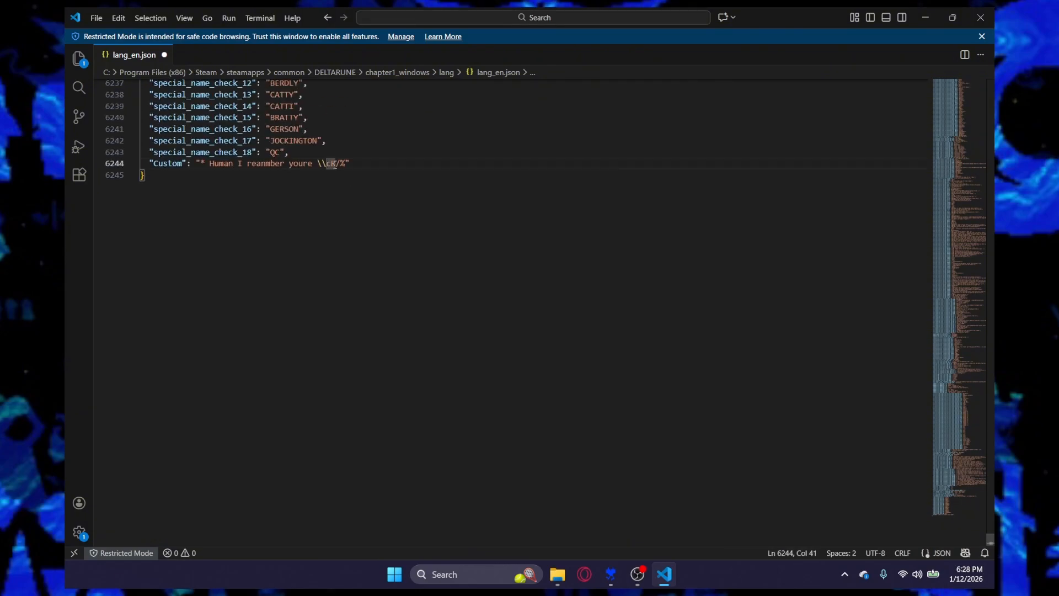
{"action": "left_click", "coordinate": [334, 164]}
{"action": "type", "text": "GENOCIDER"}
{"action": "key", "text": "BackSpace"}
{"action": "type", "text": "S\\\\cW"}
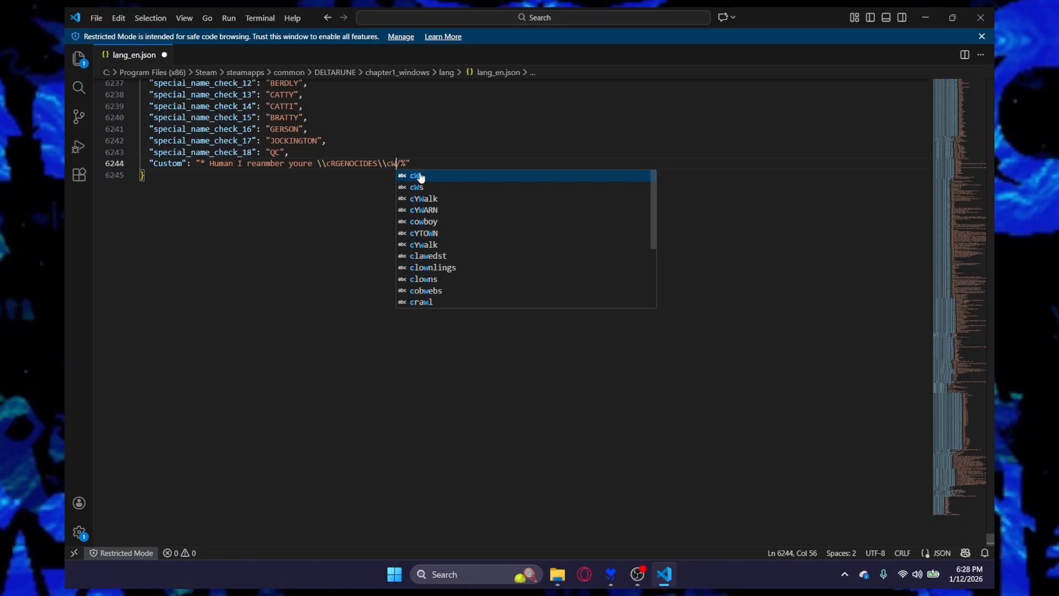
{"action": "left_click_drag", "start_coordinate": [415, 164], "coordinate": [511, 167]}
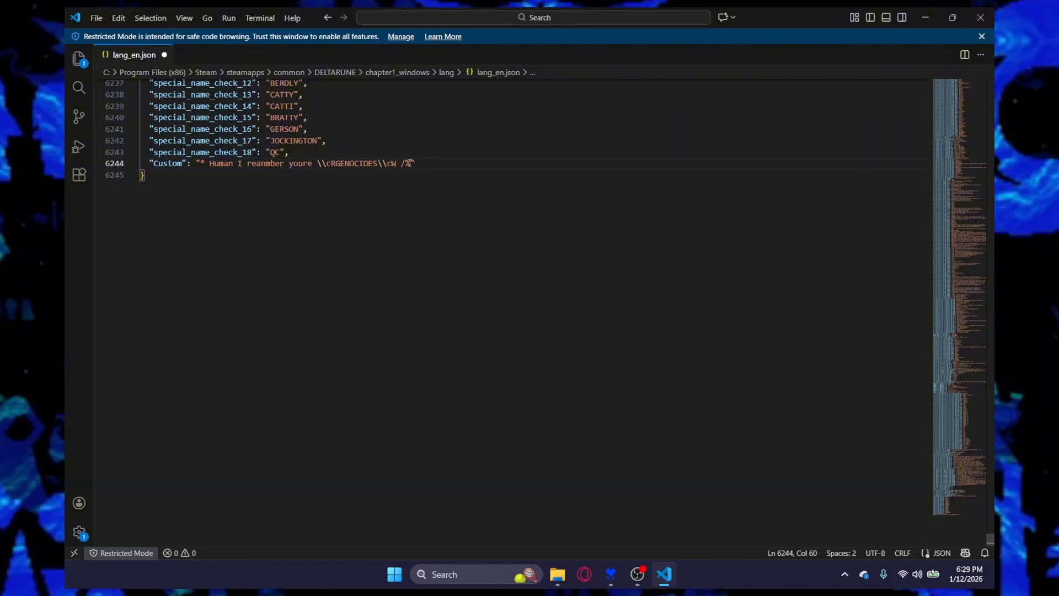
Remove the % from the end of the Custom message and add a comma after its closing quote.
{"action": "left_click_drag", "start_coordinate": [411, 164], "coordinate": [406, 164]}
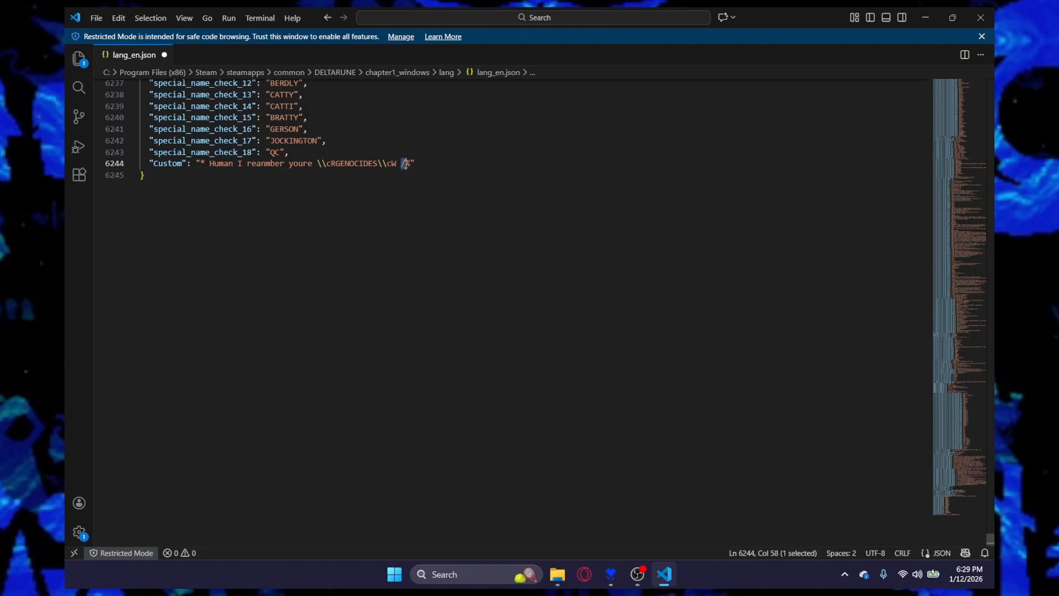
{"action": "left_click", "coordinate": [411, 164]}
{"action": "key", "text": "BackSpace"}
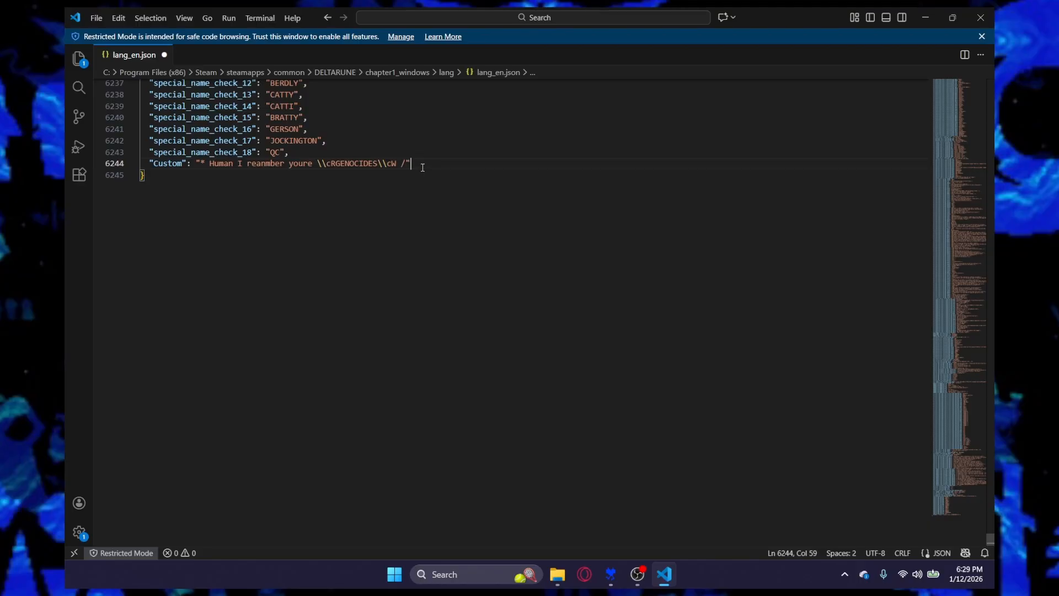
{"action": "type", "text": ","}
Duplicate the Custom entry onto a new line below it and remove the trailing comma from the copy.
{"action": "left_click_drag", "start_coordinate": [418, 164], "coordinate": [121, 163]}
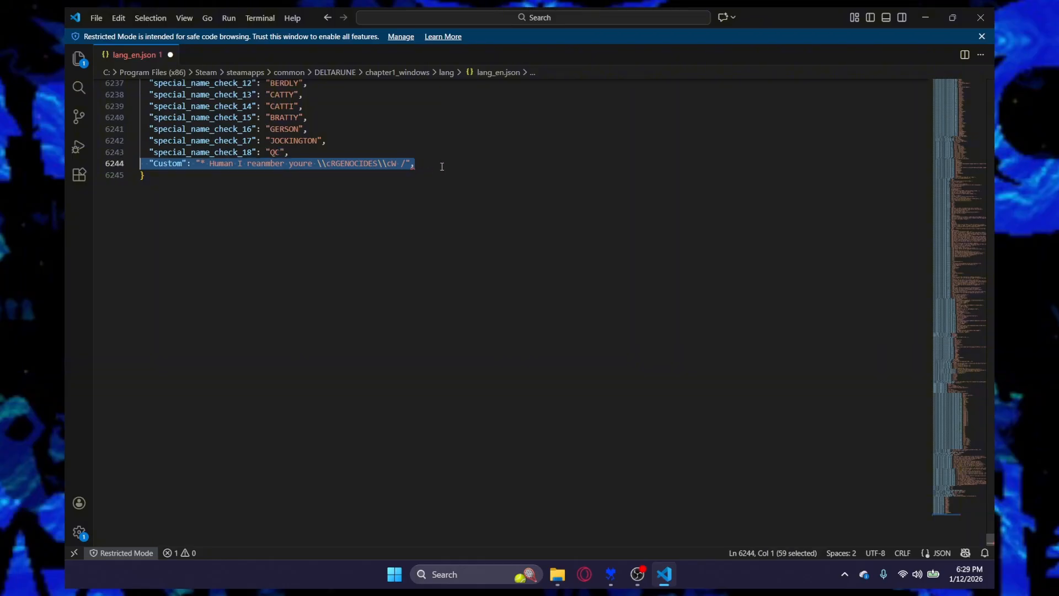
{"action": "key", "text": "ctrl+c"}
{"action": "left_click", "coordinate": [415, 164]}
{"action": "key", "text": "Return"}
{"action": "key", "text": "ctrl+v"}
{"action": "key", "text": "Left"}
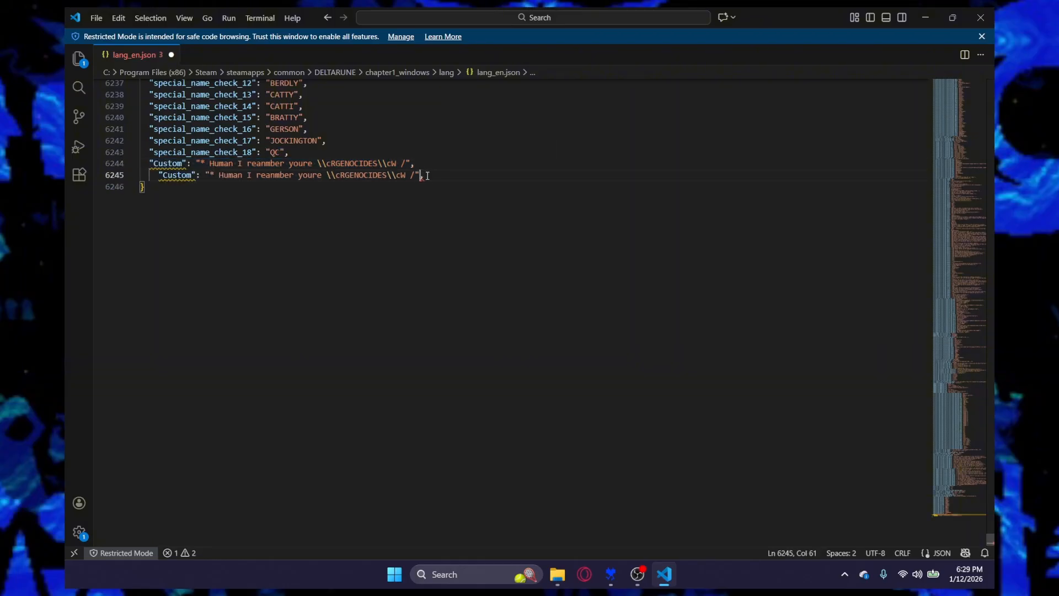
{"action": "key", "text": "Delete"}
Rename the copied entry's key to "Custom1" and the original's to "Custom0", and align the copy's indentation.
{"action": "left_click", "coordinate": [201, 175]}
{"action": "left_click", "coordinate": [192, 174]}
{"action": "type", "text": "1"}
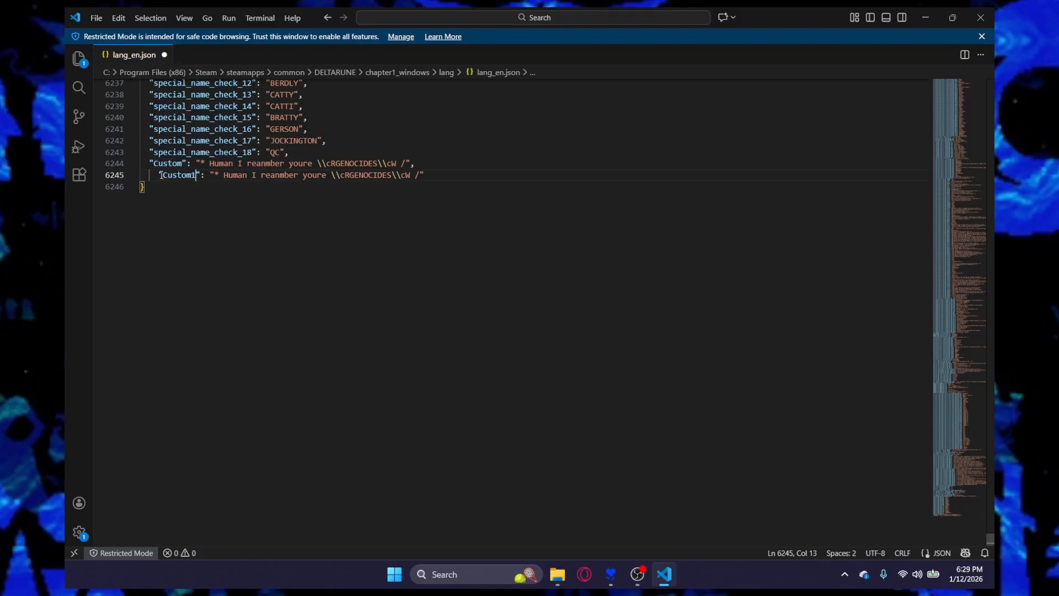
{"action": "left_click", "coordinate": [160, 175]}
{"action": "key", "text": "BackSpace"}
{"action": "left_click", "coordinate": [186, 163]}
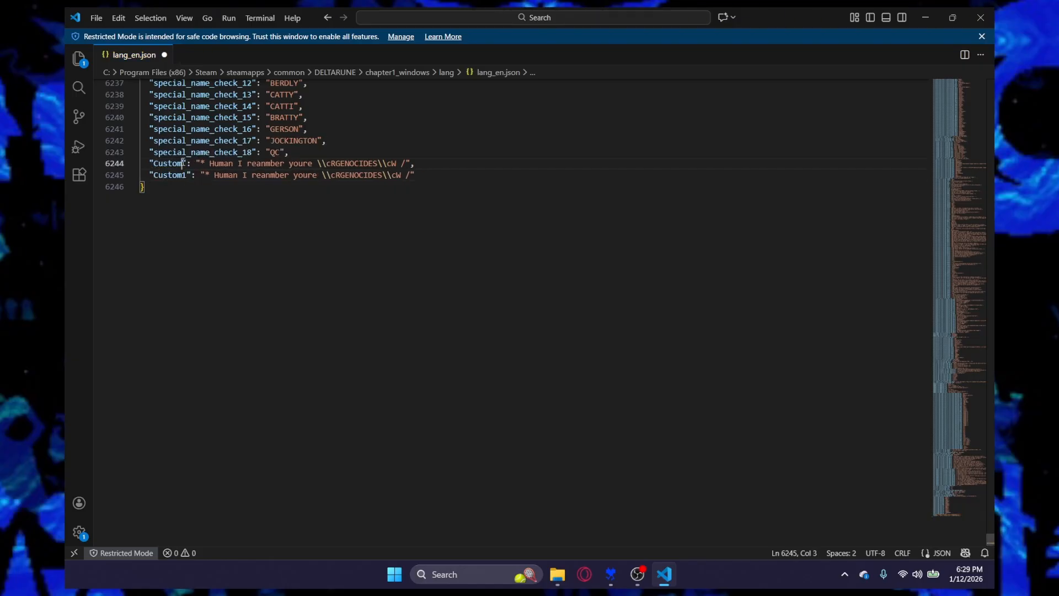
{"action": "type", "text": "0"}
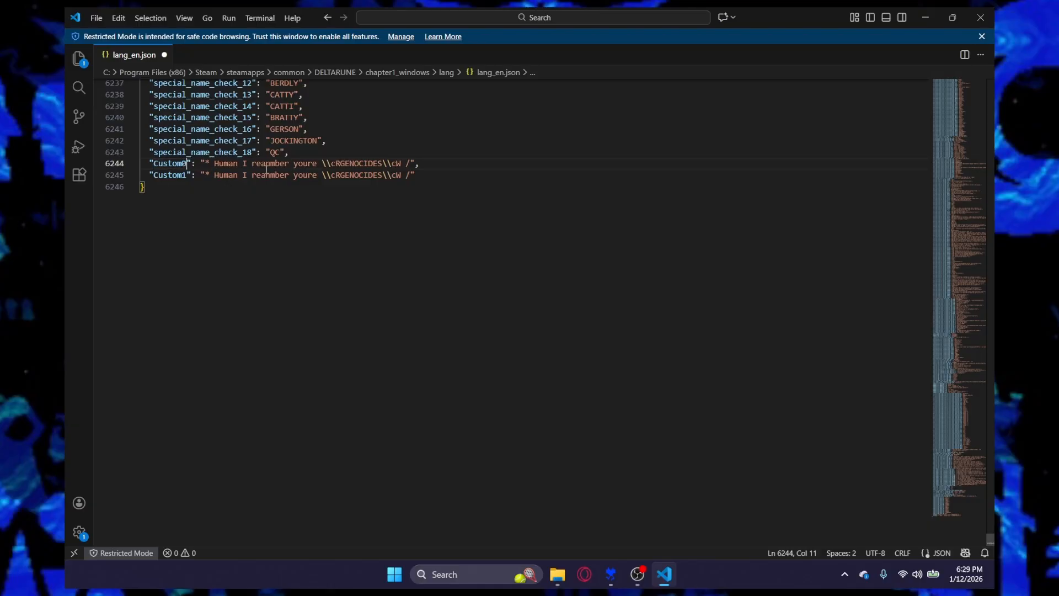
End the Custom1 message with /% and replace its text after the asterisk with "- sans".
{"action": "left_click", "coordinate": [410, 175]}
{"action": "type", "text": "%"}
{"action": "left_click_drag", "start_coordinate": [407, 174], "coordinate": [214, 175]}
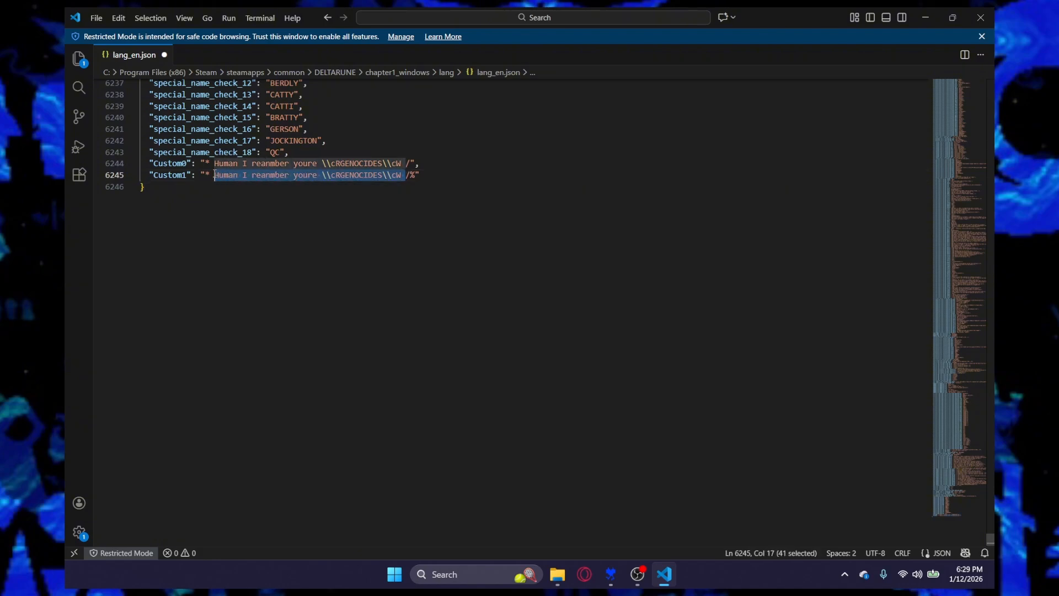
{"action": "type", "text": "sasns"}
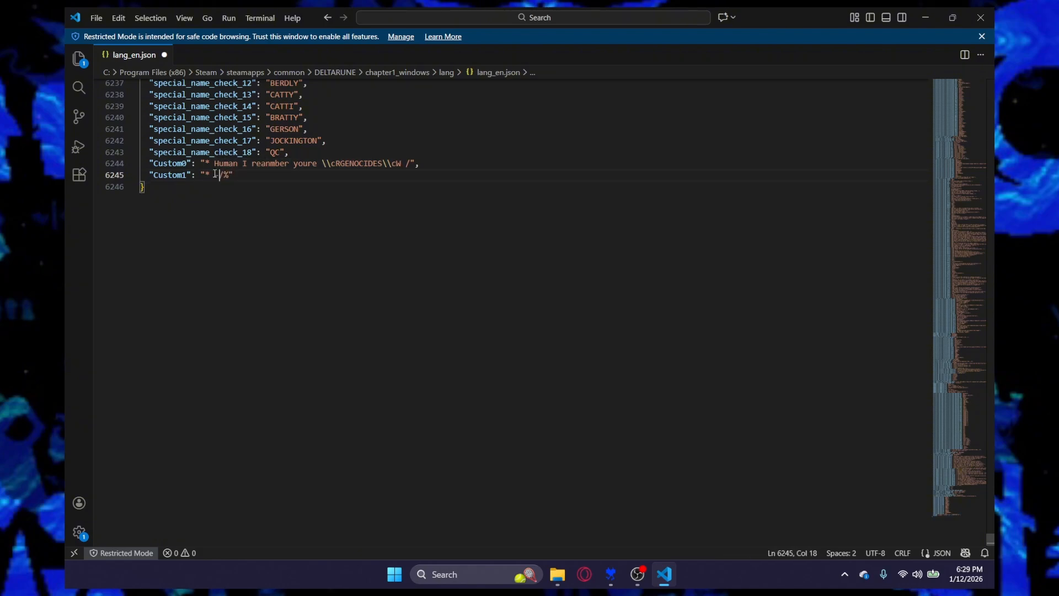
{"action": "key", "text": "BackSpace"}
{"action": "key", "text": "BackSpace"}
{"action": "key", "text": "BackSpace"}
{"action": "key", "text": "BackSpace"}
{"action": "key", "text": "BackSpace"}
{"action": "key", "text": "BackSpace"}
{"action": "key", "text": "BackSpace"}
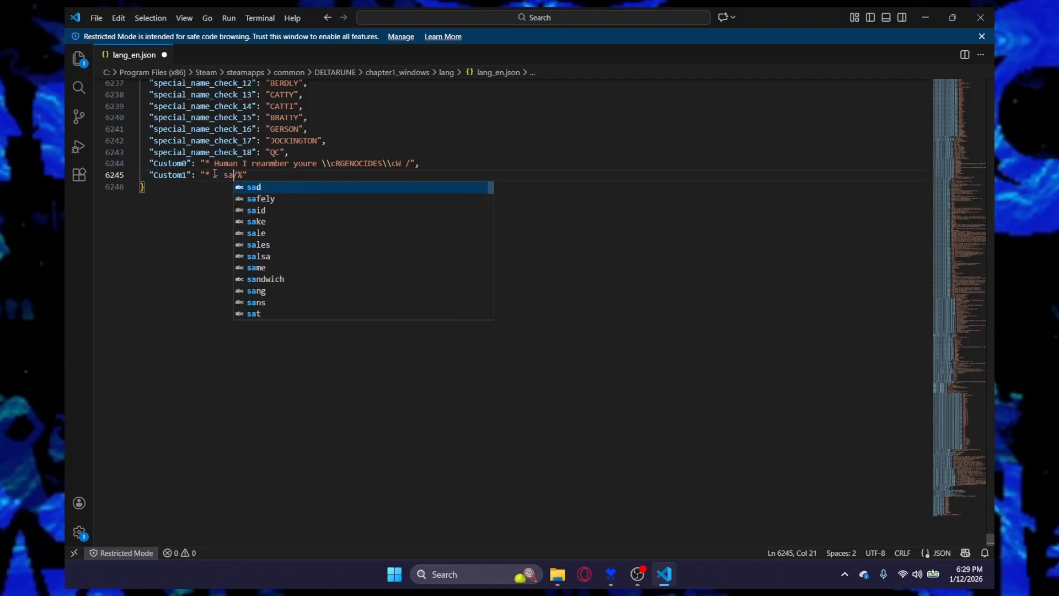
{"action": "type", "text": "- sans"}
Save the edited lang_en.json file.
{"action": "mouse_move", "coordinate": [211, 165]}
{"action": "left_mouse_down"}
{"action": "mouse_move", "coordinate": [261, 166]}
{"action": "mouse_move", "coordinate": [201, 174]}
{"action": "left_mouse_up"}
{"action": "left_click", "coordinate": [259, 174]}
{"action": "left_click", "coordinate": [276, 176]}
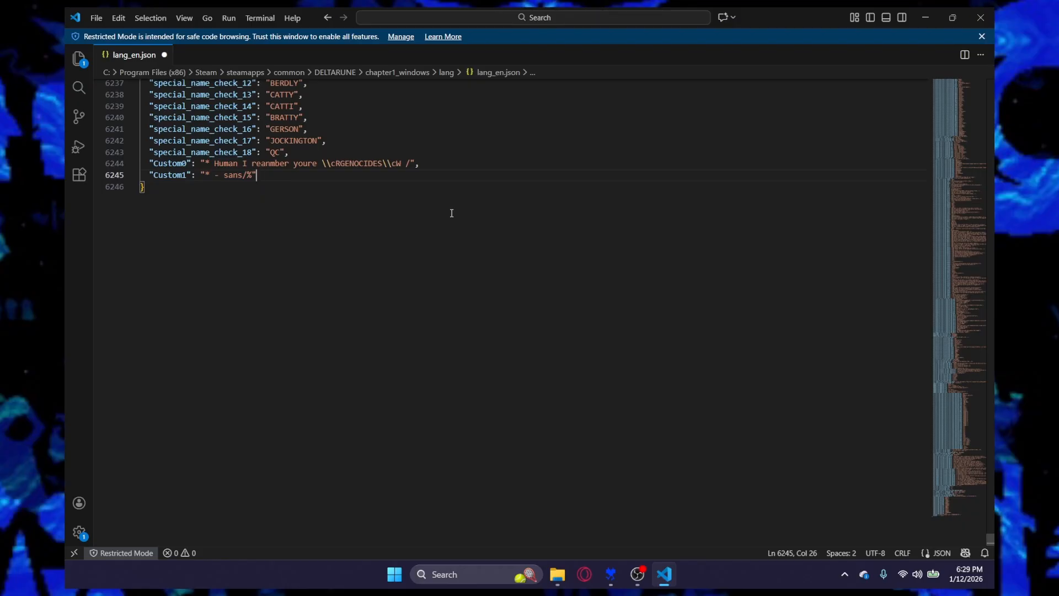
{"action": "key", "text": "ctrl+s"}
Review the edited opening strings at the start of the file and the Custom0 and Custom1 entries at its end.
{"action": "scroll", "coordinate": [417, 261], "scroll_direction": "up", "scroll_amount": 20}
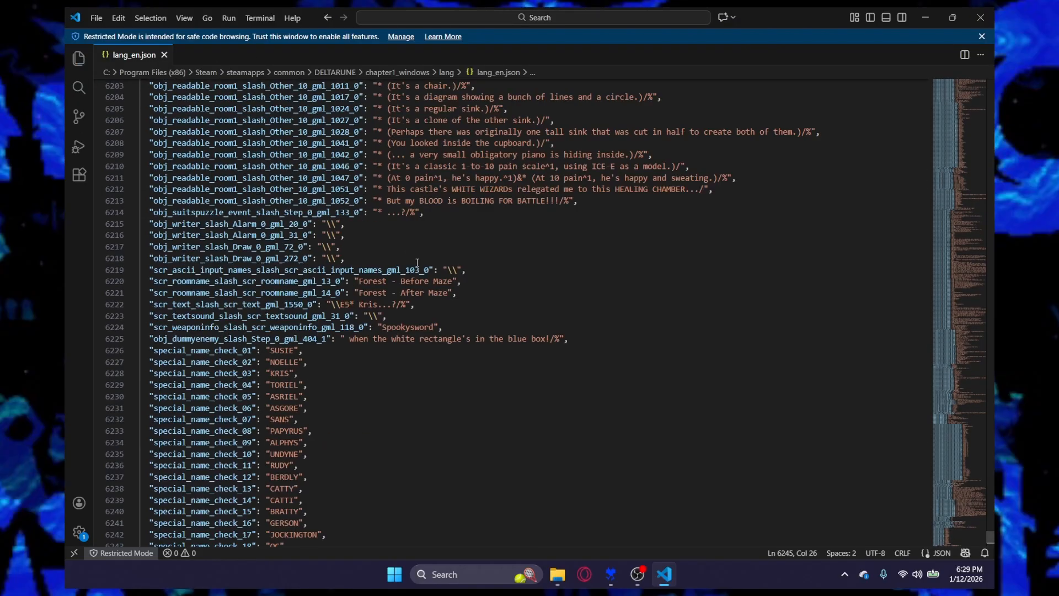
{"action": "scroll", "coordinate": [417, 261], "scroll_direction": "up", "scroll_amount": 10}
{"action": "left_click_drag", "start_coordinate": [962, 519], "coordinate": [882, 88]}
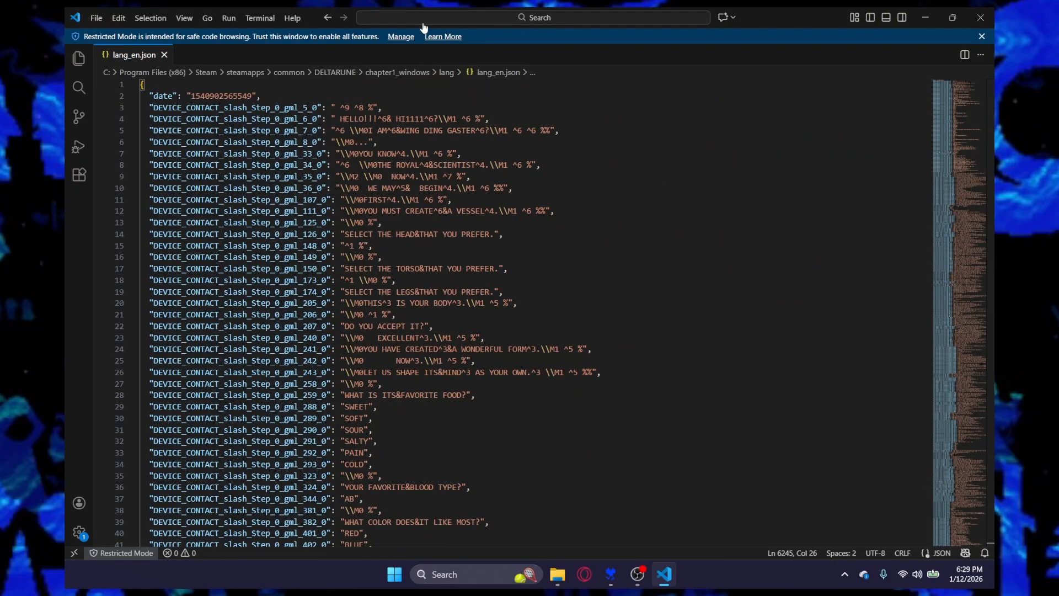
{"action": "mouse_move", "coordinate": [664, 575]}
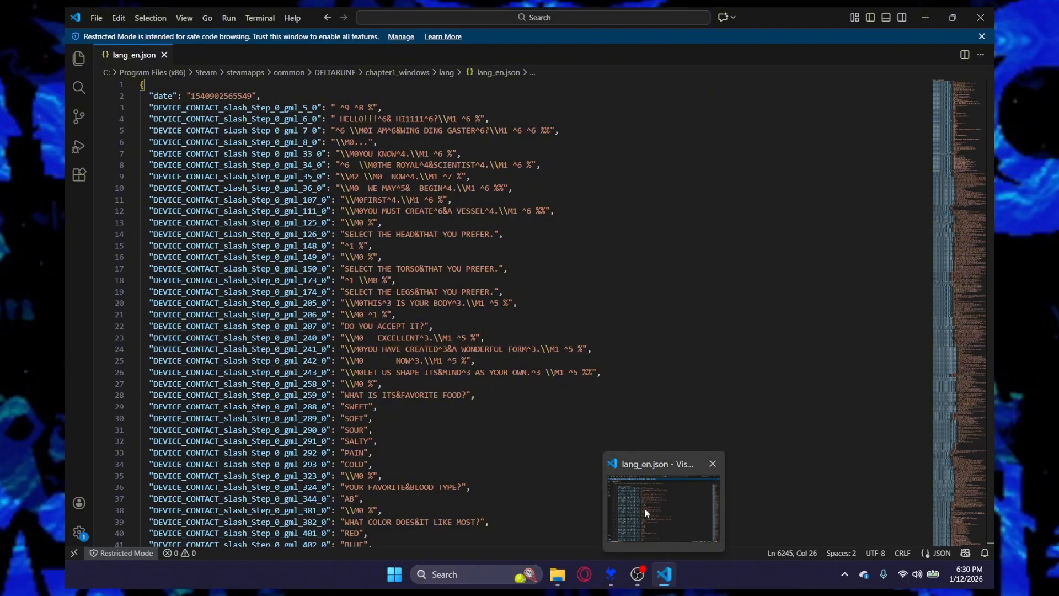
{"action": "scroll", "coordinate": [745, 164], "scroll_direction": "down", "scroll_amount": 20}
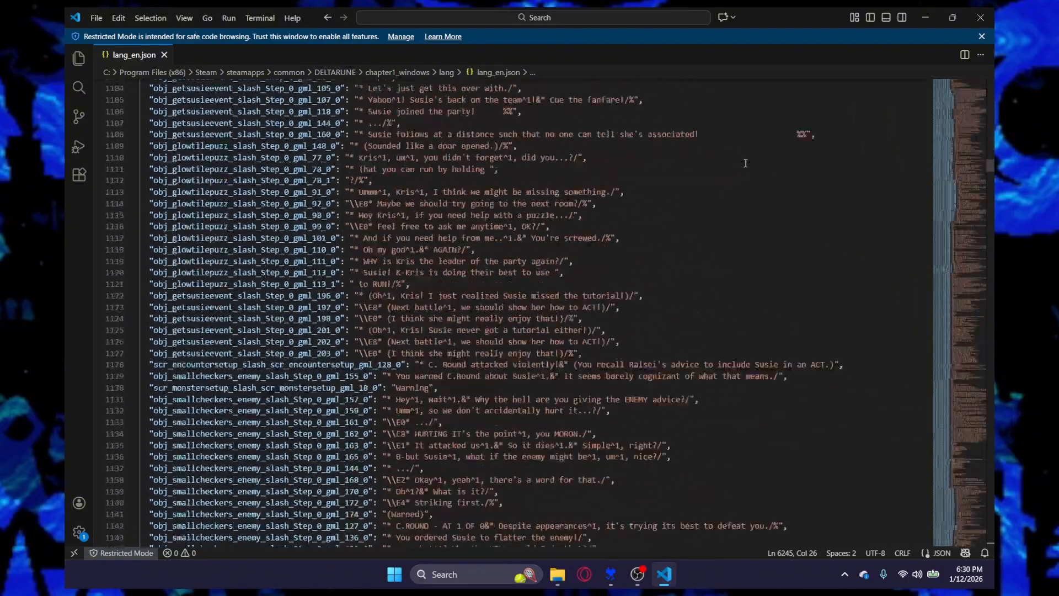
{"action": "scroll", "coordinate": [745, 164], "scroll_direction": "down", "scroll_amount": 20}
{"action": "left_click_drag", "start_coordinate": [963, 155], "coordinate": [909, 519]}
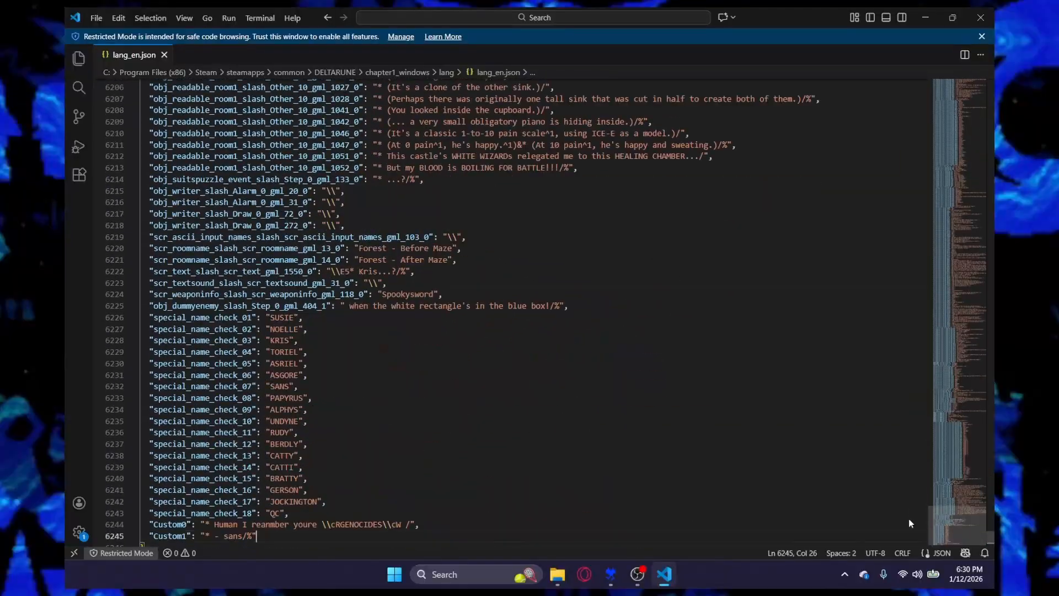
{"action": "scroll", "coordinate": [910, 523], "scroll_direction": "down", "scroll_amount": 5}
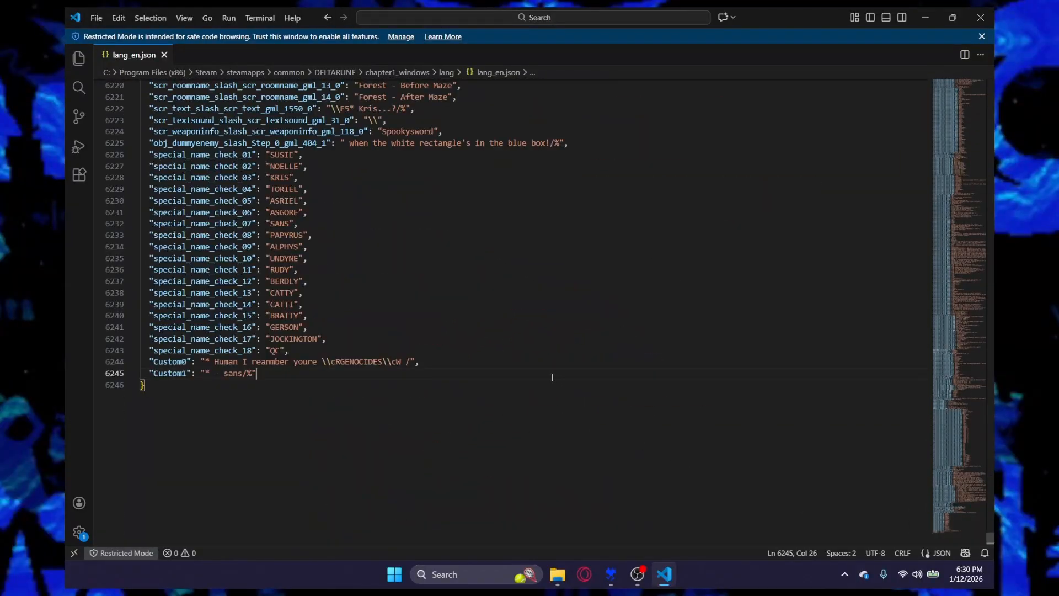
{"action": "left_click_drag", "start_coordinate": [551, 377], "coordinate": [316, 378]}
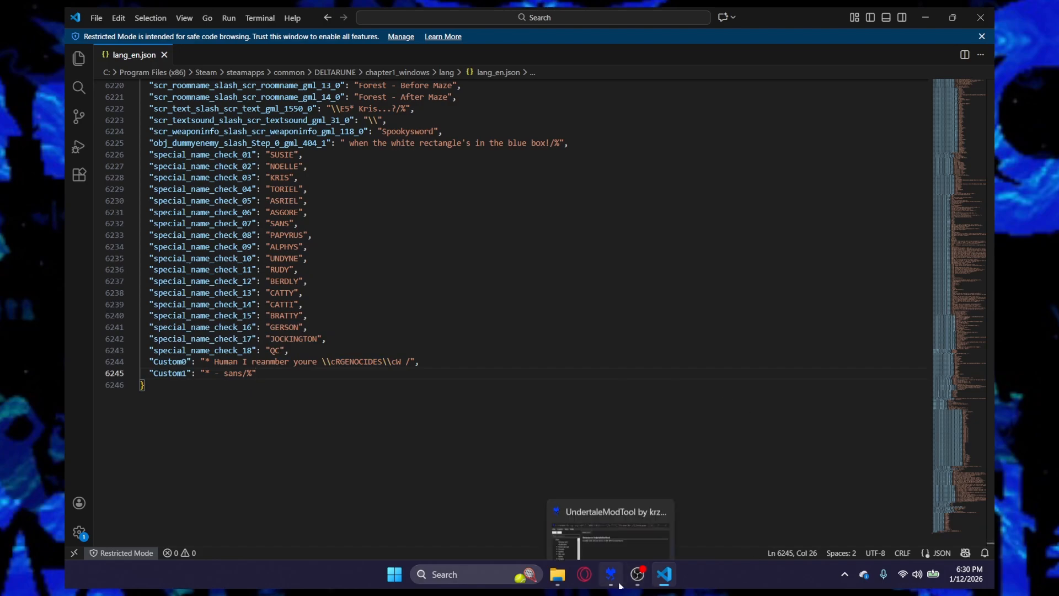
{"action": "left_click_drag", "start_coordinate": [149, 362], "coordinate": [183, 362]}
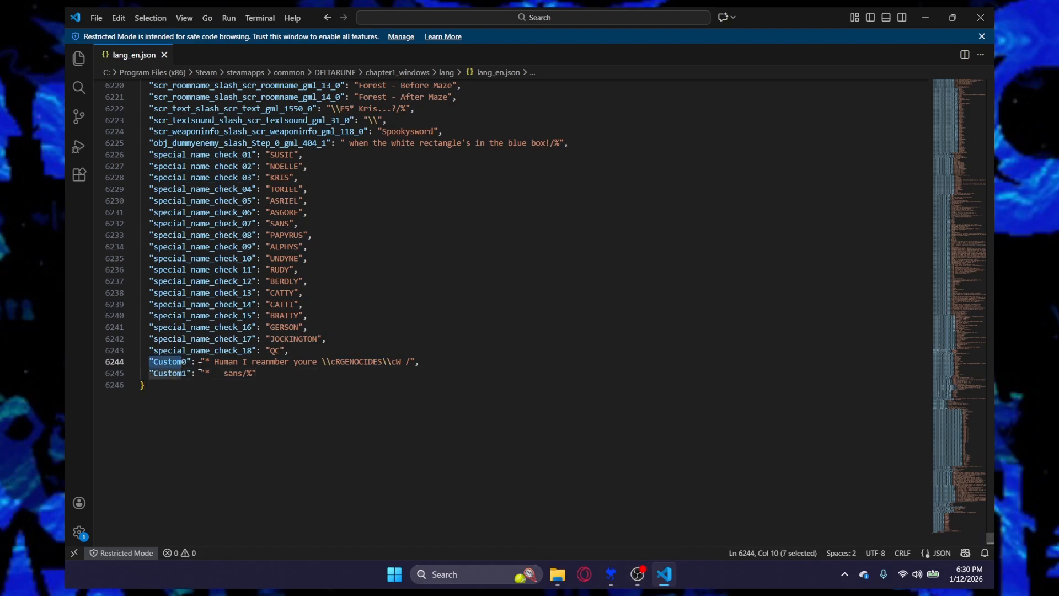
{"action": "left_click", "coordinate": [201, 363]}
{"action": "mouse_move", "coordinate": [557, 575]}
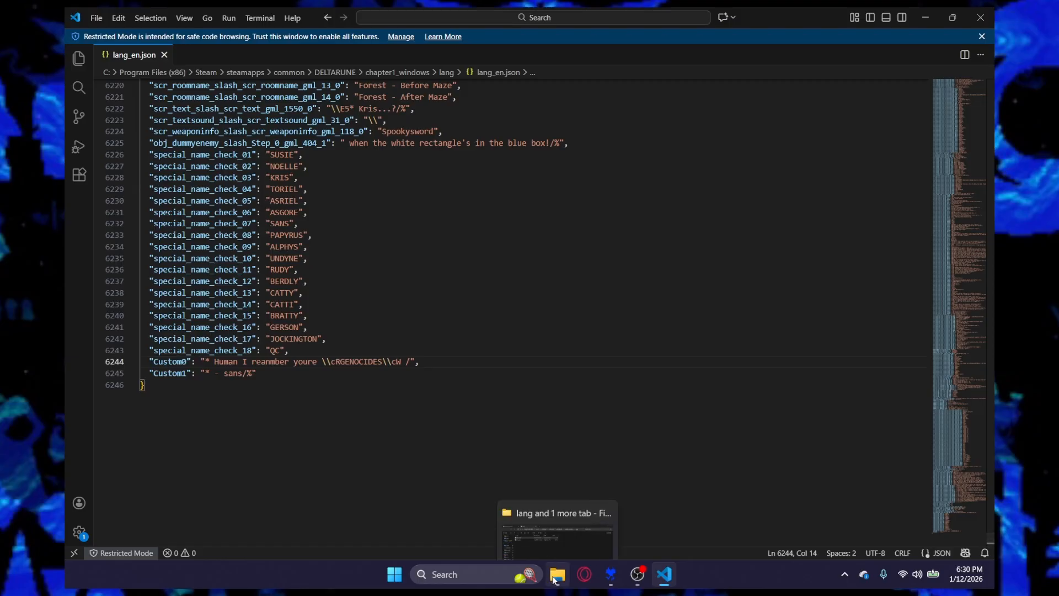
Switch to UndertaleModTool with the Chapter 1 data.win loaded, maximize its window and expand the list of rooms.
{"action": "left_click", "coordinate": [533, 508]}
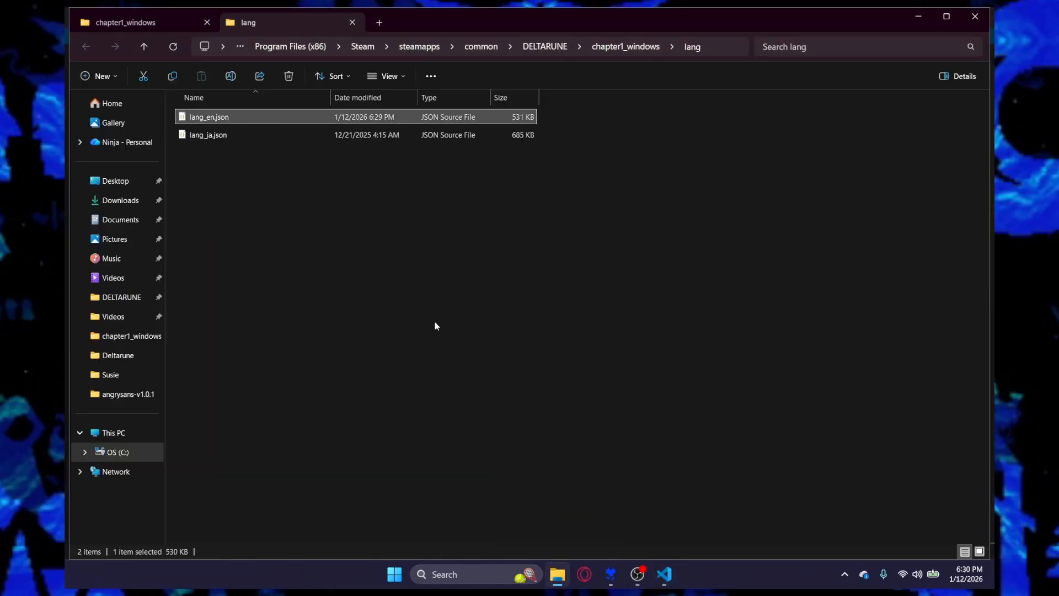
{"action": "left_click", "coordinate": [119, 23]}
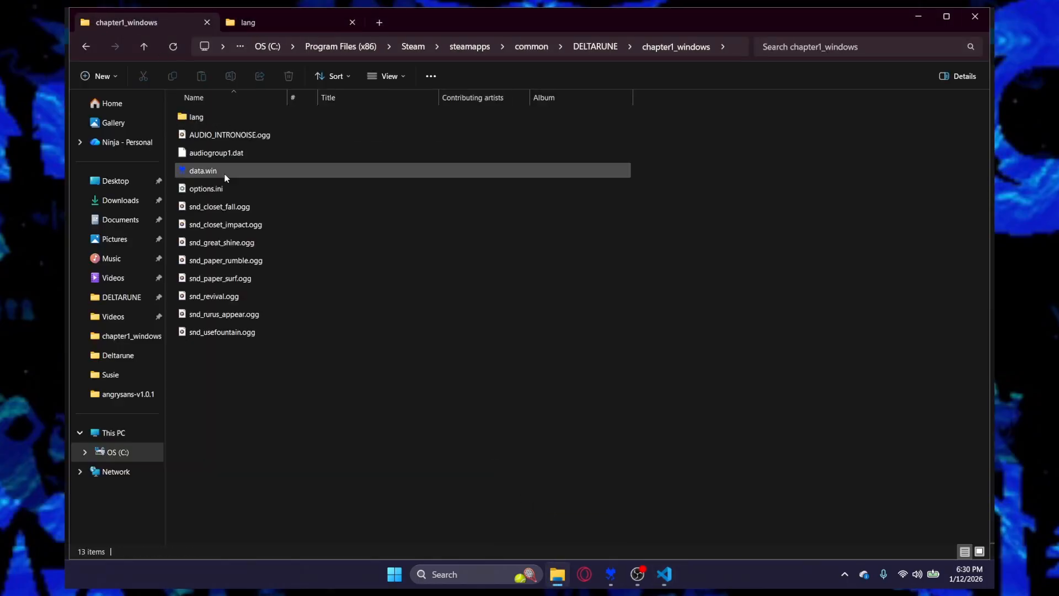
{"action": "left_click", "coordinate": [919, 16]}
{"action": "left_click", "coordinate": [610, 574]}
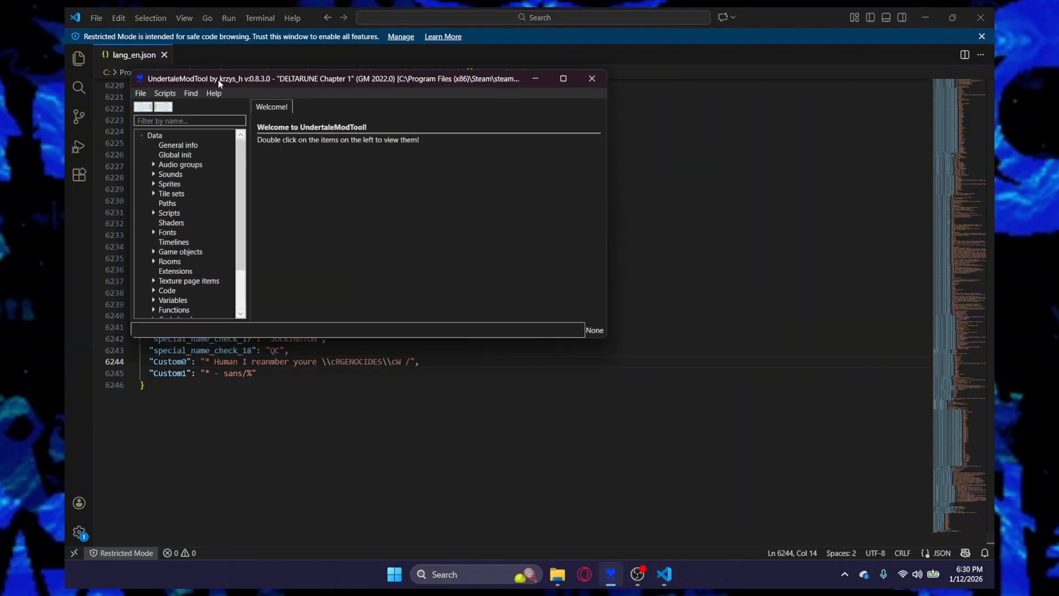
{"action": "left_click_drag", "start_coordinate": [217, 79], "coordinate": [417, 103]}
{"action": "left_click", "coordinate": [759, 102]}
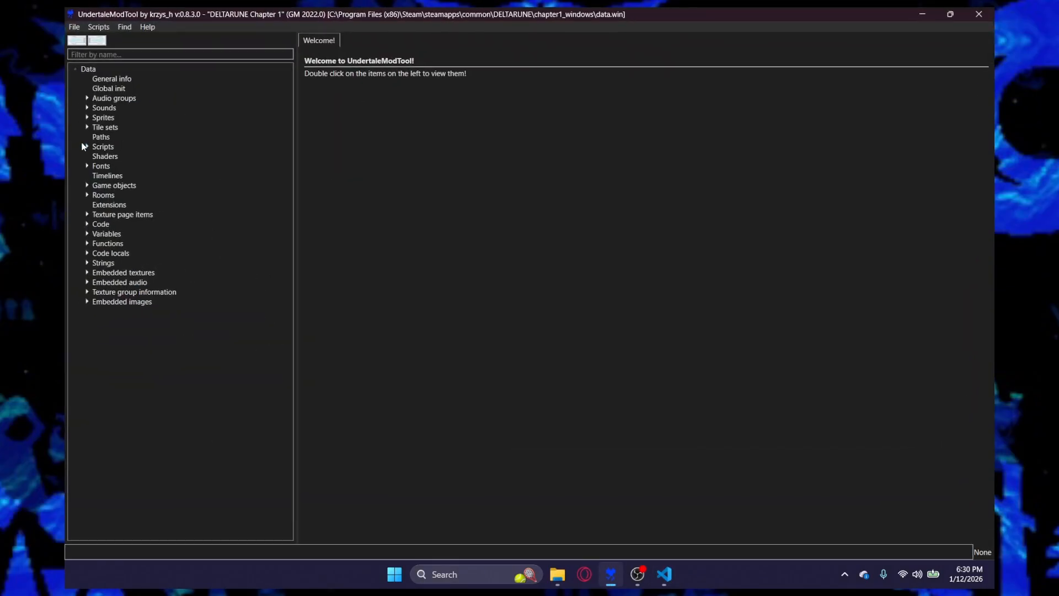
{"action": "left_click", "coordinate": [86, 194]}
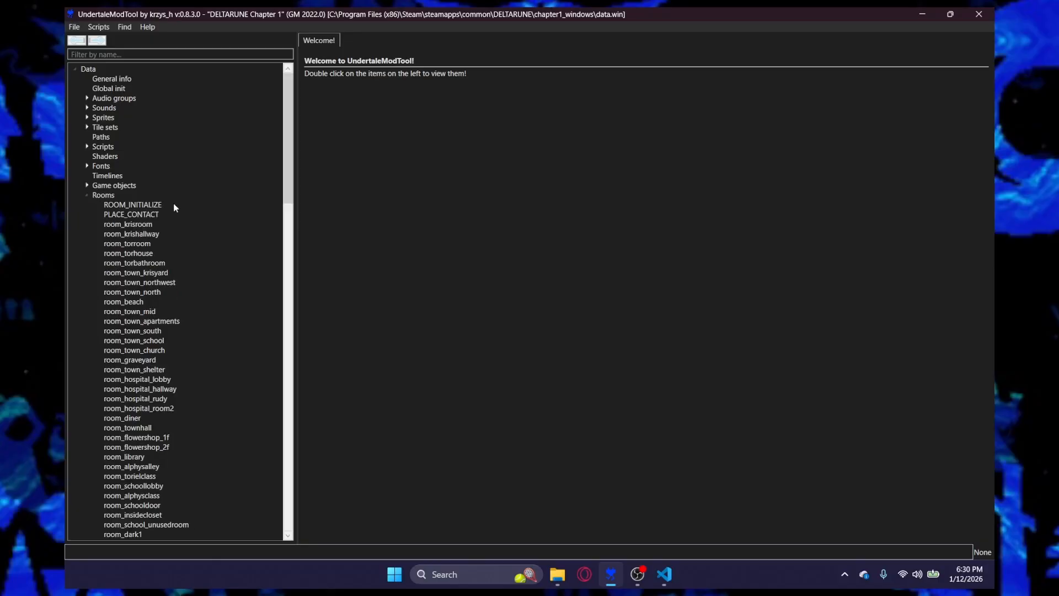
Open room_krisroom and copy the obj_readable_room1 instance at the centre of the back wall.
{"action": "left_click", "coordinate": [131, 225]}
{"action": "double_click", "coordinate": [131, 225]}
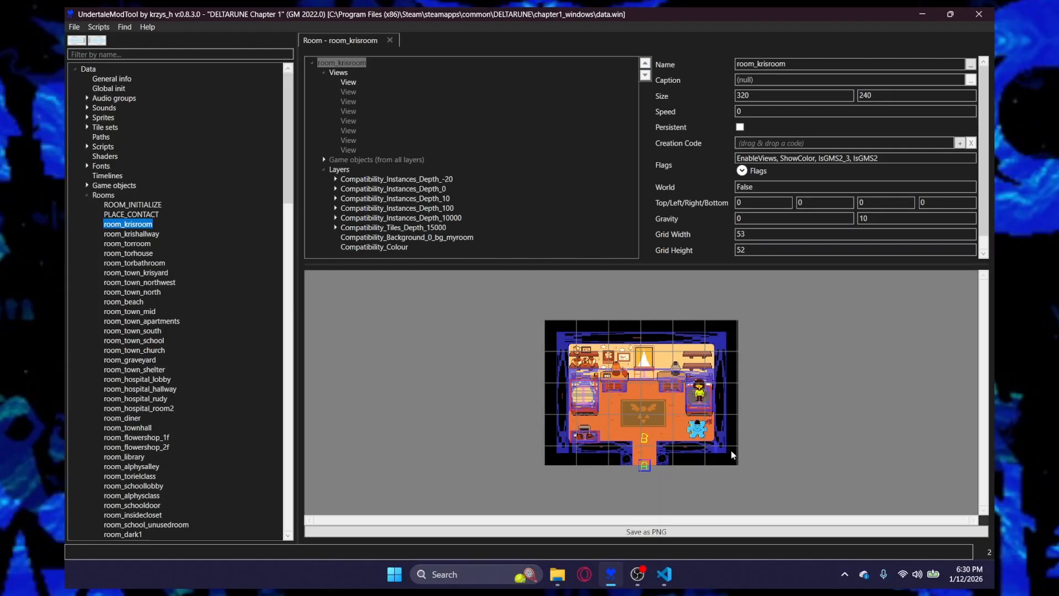
{"action": "scroll", "coordinate": [739, 437], "scroll_direction": "up", "scroll_amount": 5}
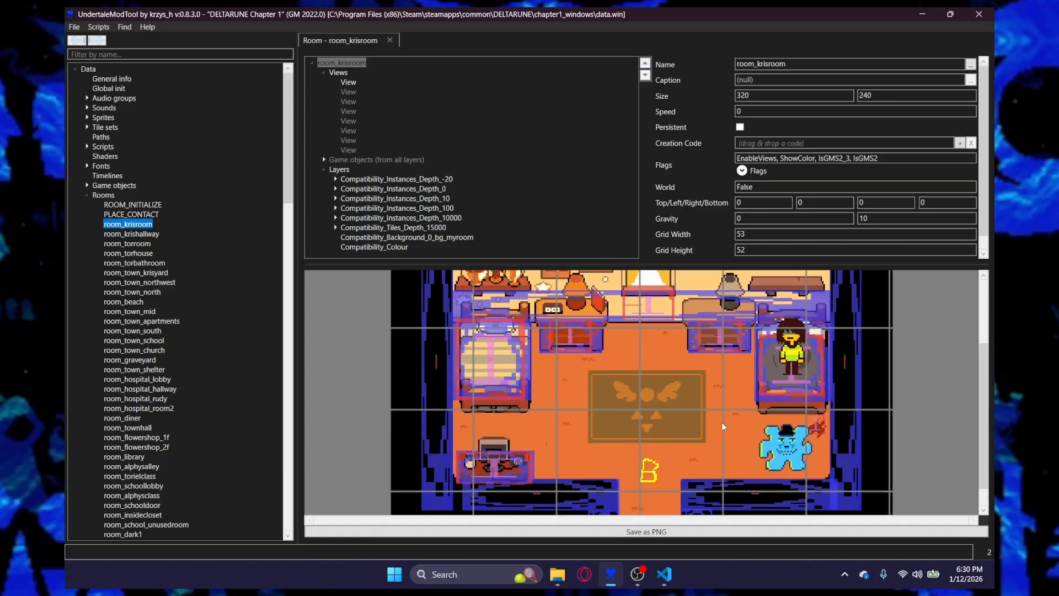
{"action": "scroll", "coordinate": [697, 416], "scroll_direction": "up", "scroll_amount": 1}
{"action": "left_click", "coordinate": [620, 291]}
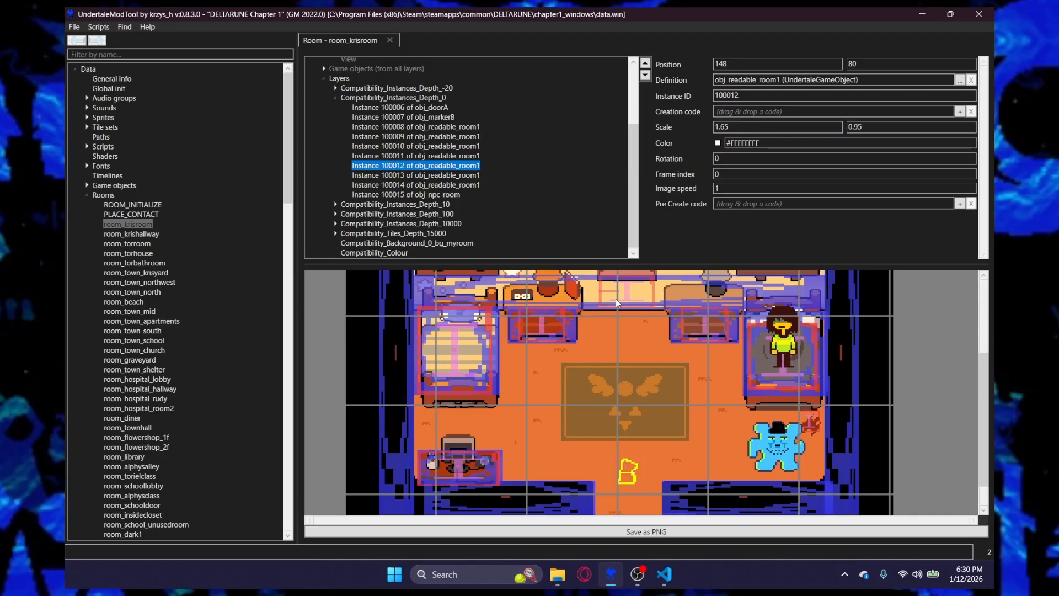
Open room_krishallway and select the obj_readable_room1 instance at the leftmost door.
{"action": "left_click", "coordinate": [132, 234]}
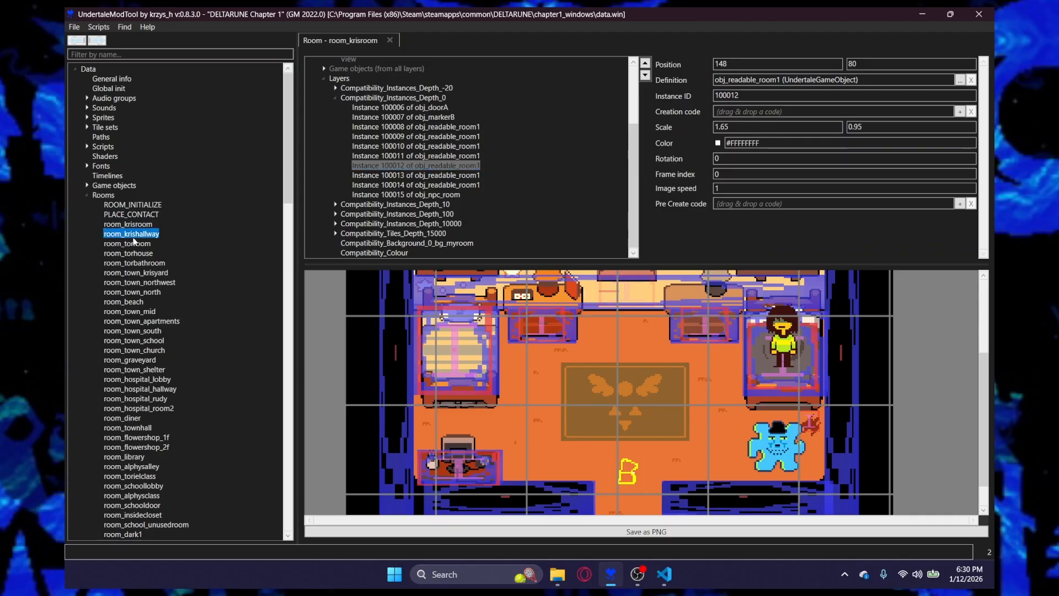
{"action": "scroll", "coordinate": [652, 427], "scroll_direction": "up", "scroll_amount": 3}
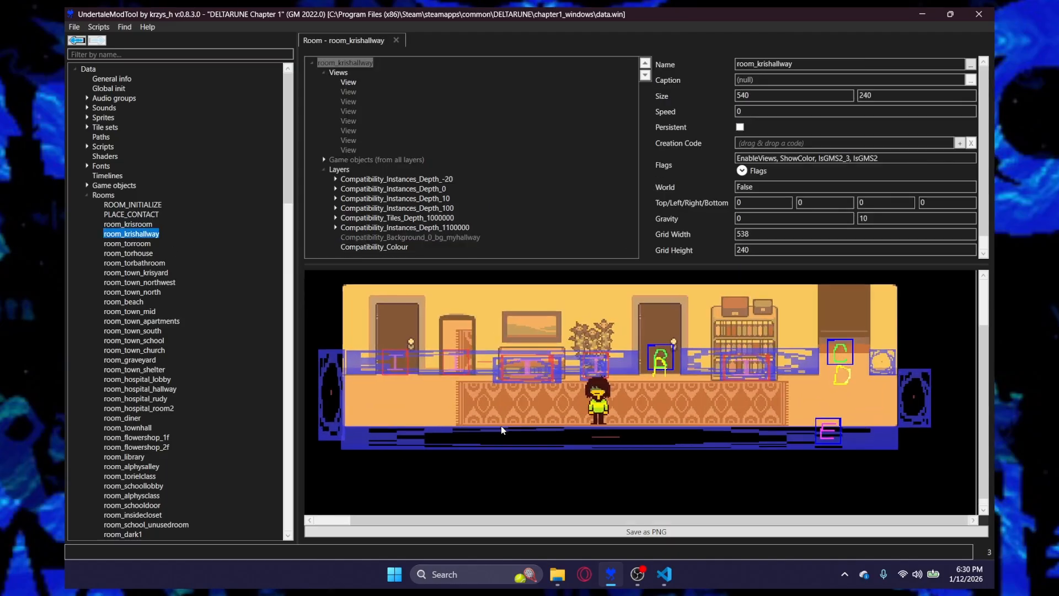
{"action": "left_click", "coordinate": [488, 382]}
{"action": "left_click", "coordinate": [558, 335]}
{"action": "left_click", "coordinate": [387, 181]}
{"action": "left_click", "coordinate": [389, 208]}
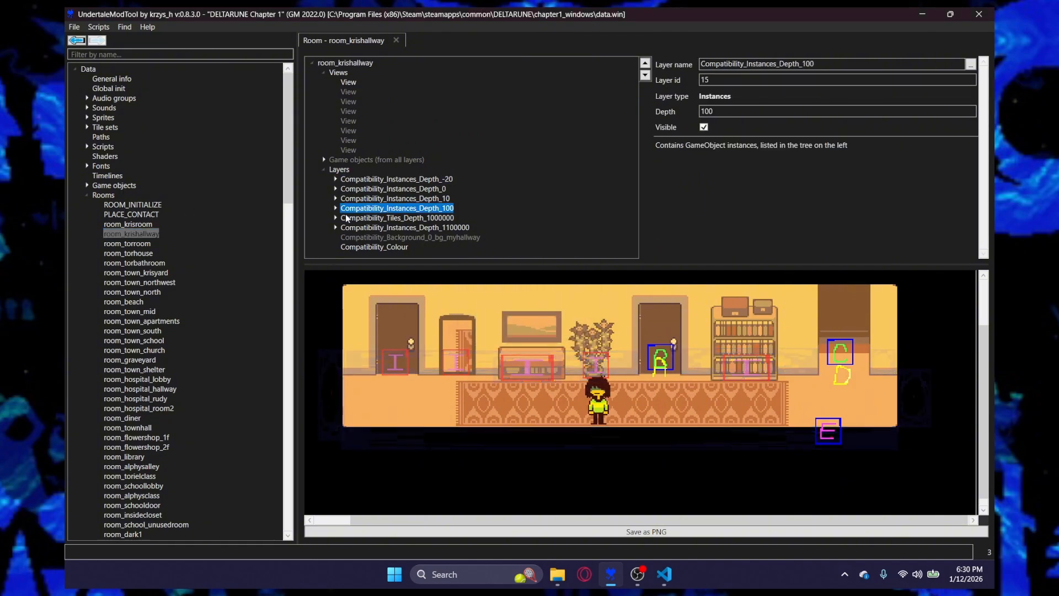
{"action": "left_click", "coordinate": [393, 364]}
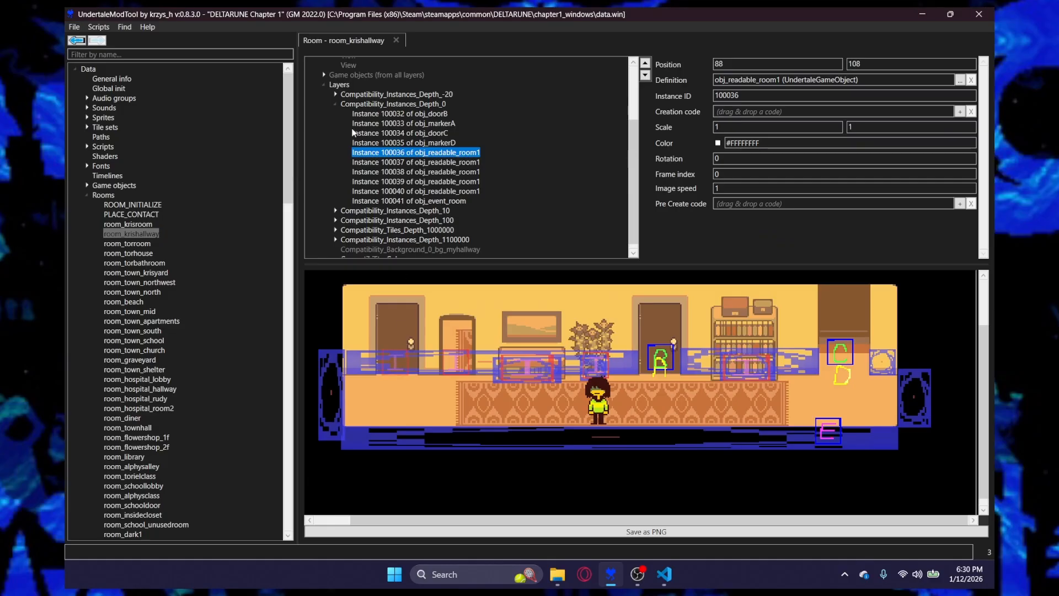
Paste the instance copied from room_krisroom into the Compatibility_Instances_Depth_0 layer and delete it again.
{"action": "left_click", "coordinate": [363, 104]}
{"action": "key", "text": "ctrl+v"}
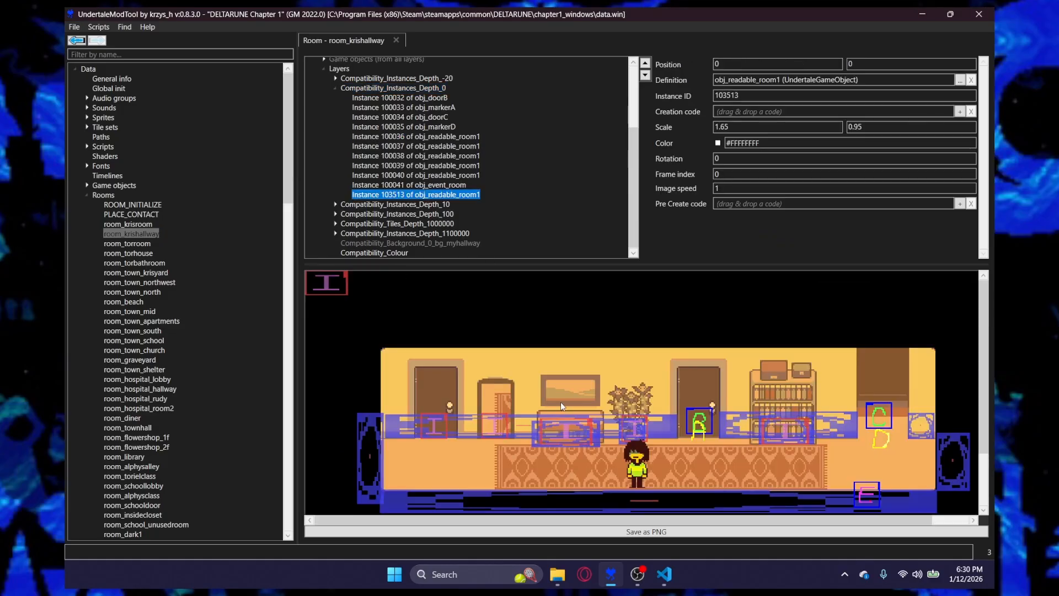
{"action": "left_click", "coordinate": [353, 310]}
{"action": "left_click", "coordinate": [325, 285]}
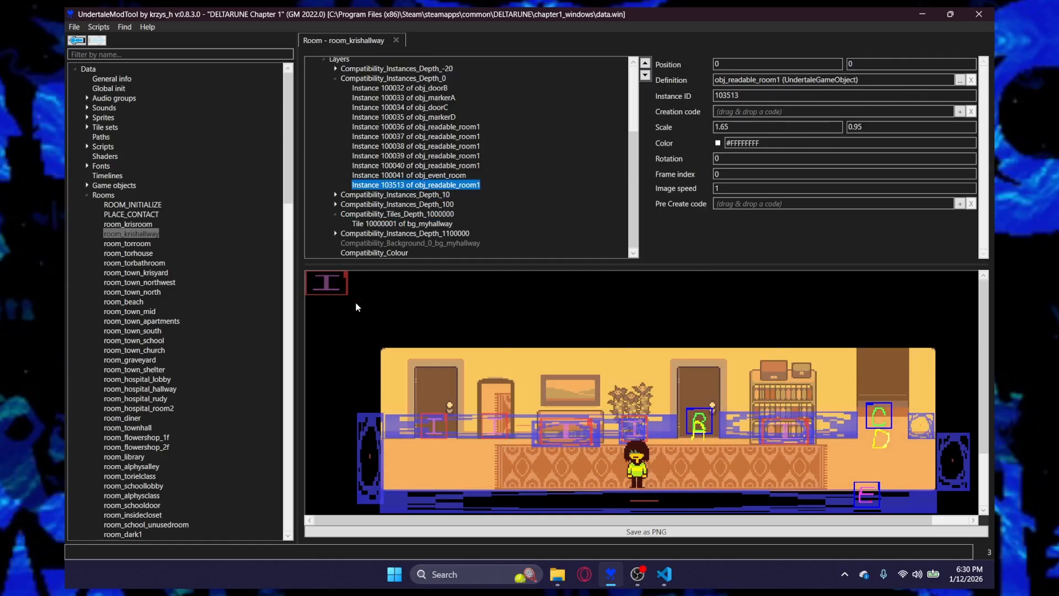
{"action": "key", "text": "Delete"}
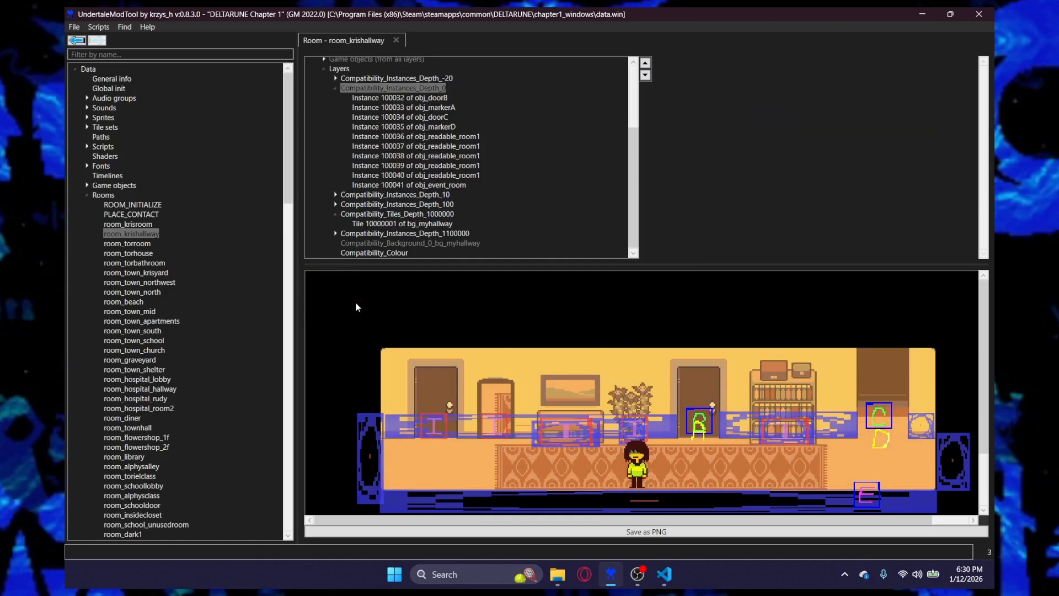
Duplicate the leftmost door's obj_readable_room1 instance within the Compatibility_Instances_Depth_0 layer.
{"action": "left_click", "coordinate": [433, 425]}
{"action": "key", "text": "ctrl+v"}
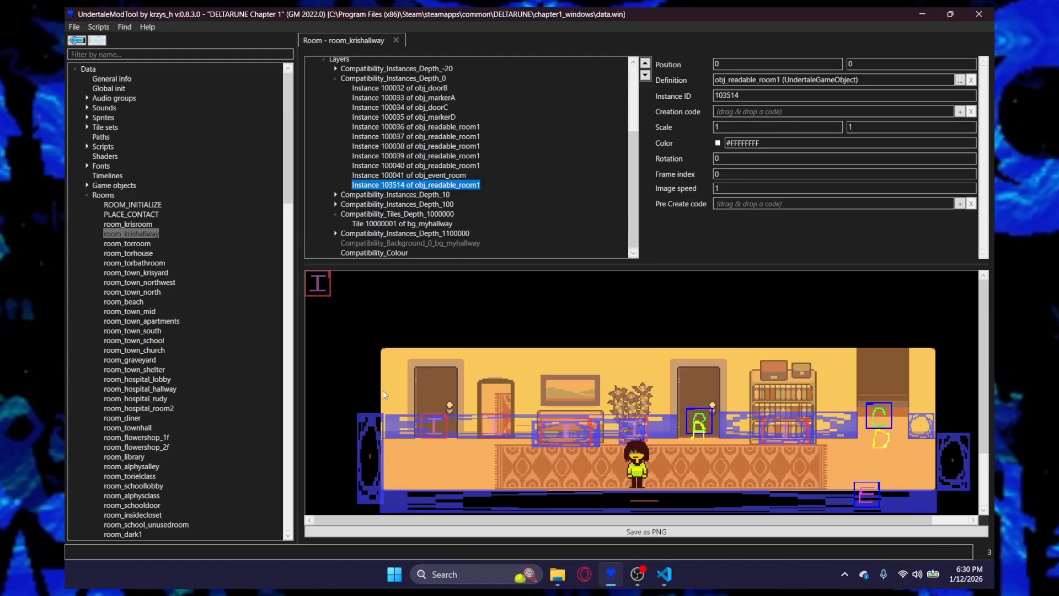
{"action": "scroll", "coordinate": [359, 315], "scroll_direction": "down", "scroll_amount": 2}
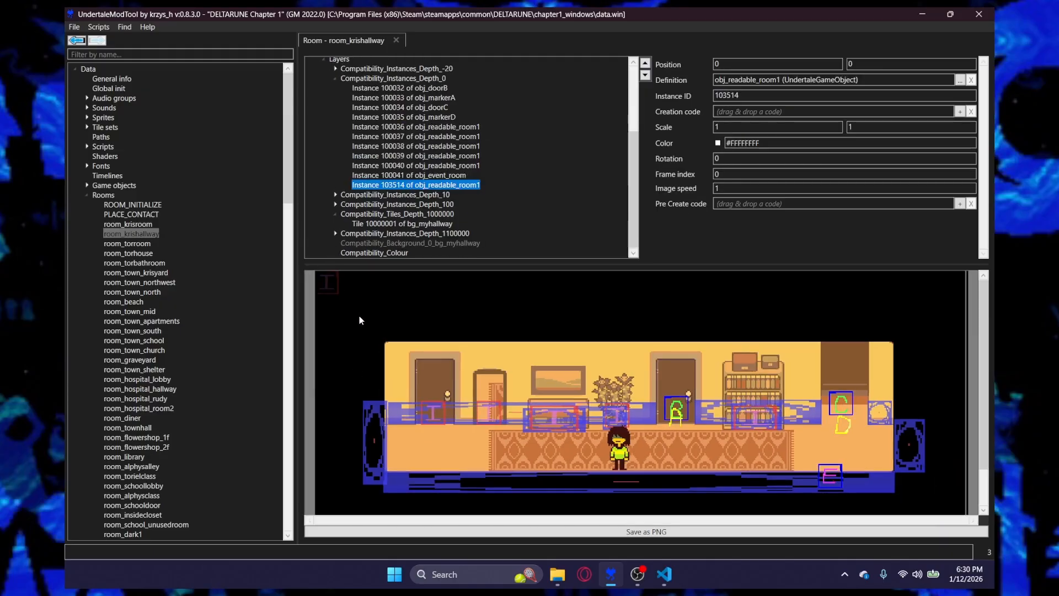
Resize the duplicated readable instance freehand to a horizontal scale of -1, undoing the stray drags.
{"action": "left_click_drag", "start_coordinate": [375, 281], "coordinate": [514, 323]}
{"action": "key", "text": "ctrl+z"}
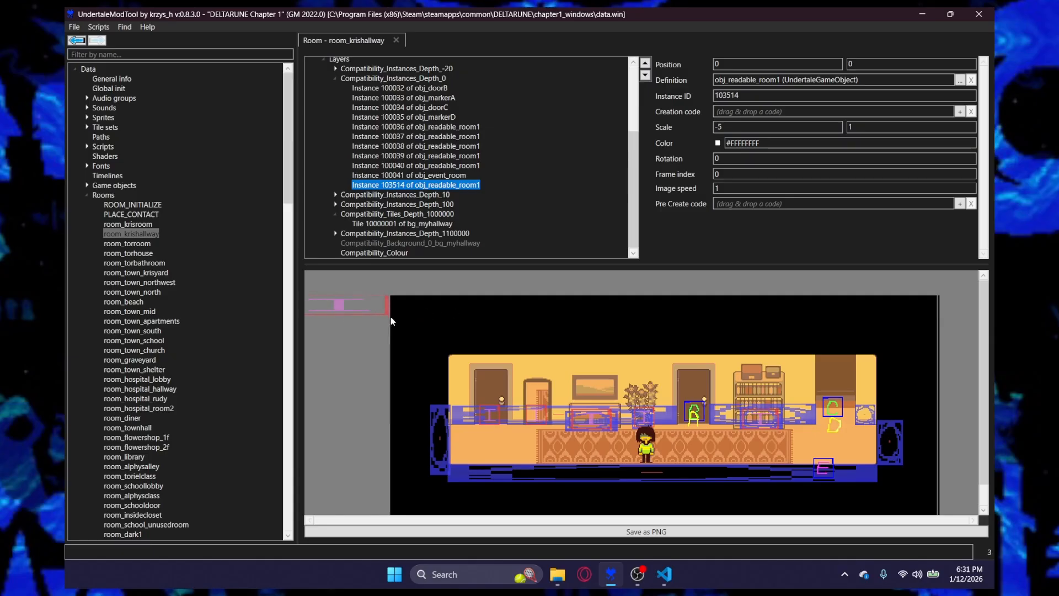
{"action": "left_click_drag", "start_coordinate": [389, 312], "coordinate": [314, 320]}
{"action": "left_click_drag", "start_coordinate": [369, 308], "coordinate": [428, 328]}
{"action": "scroll", "coordinate": [454, 315], "scroll_direction": "down", "scroll_amount": 1}
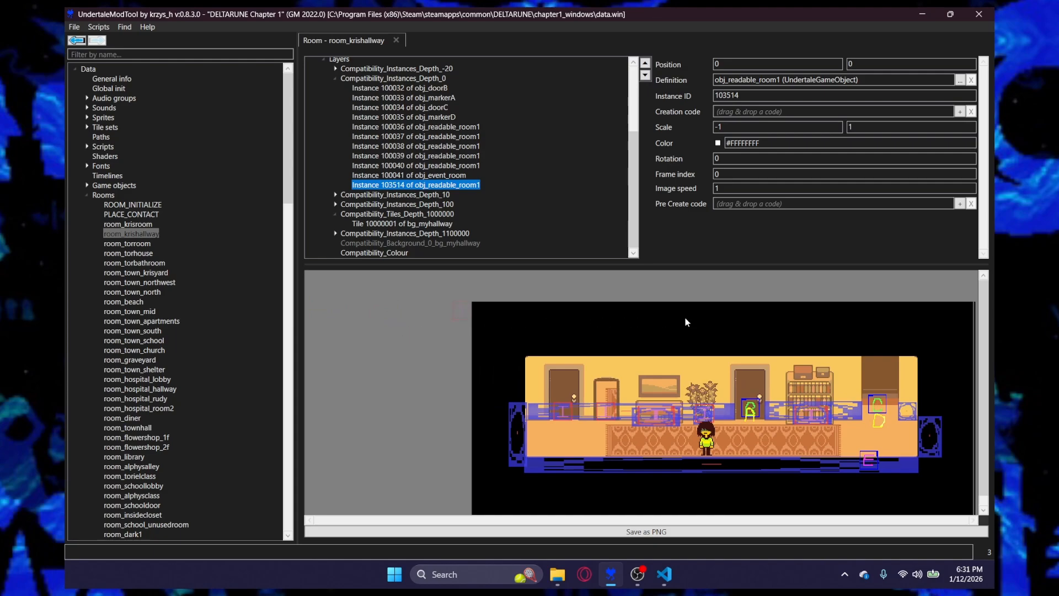
{"action": "left_click_drag", "start_coordinate": [458, 313], "coordinate": [577, 335]}
{"action": "key", "text": "ctrl+z"}
Move the duplicated instance to the hallway's left end wall at position 62, 113 and stretch its vertical scale to 3.
{"action": "left_click_drag", "start_coordinate": [462, 312], "coordinate": [697, 361]}
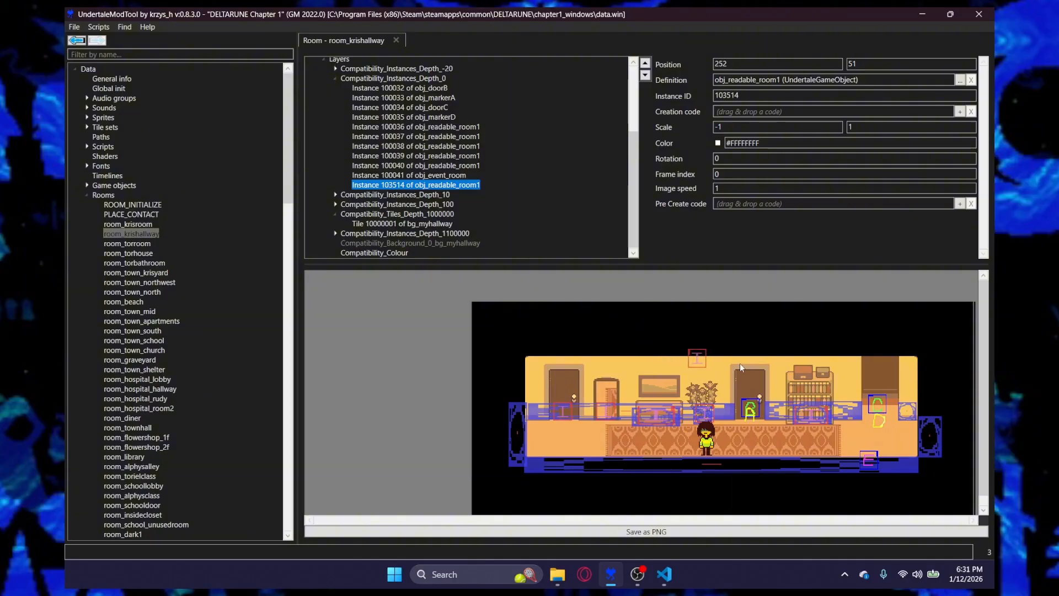
{"action": "scroll", "coordinate": [740, 363], "scroll_direction": "up", "scroll_amount": 1}
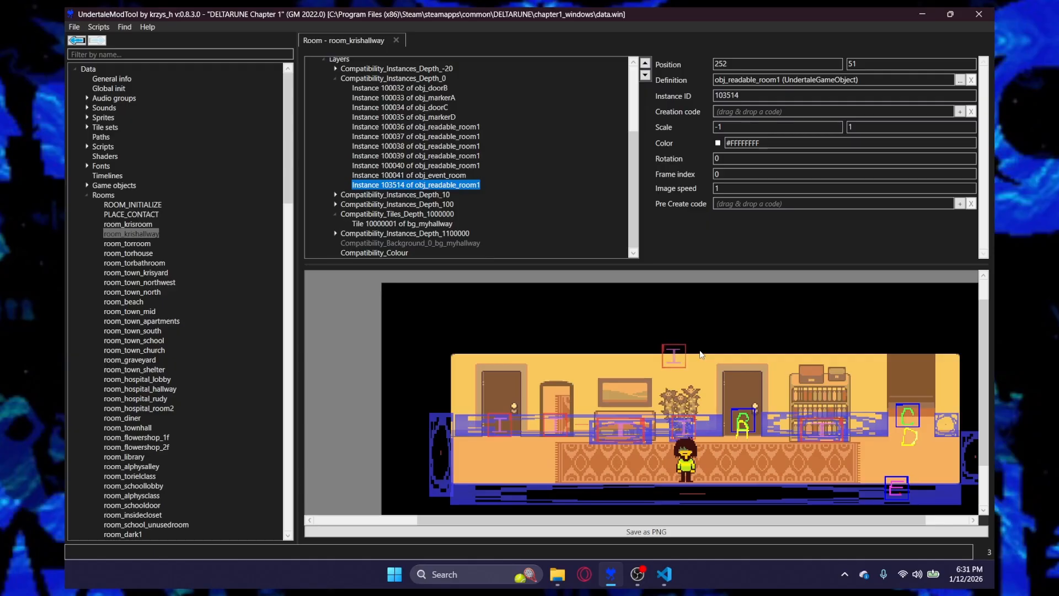
{"action": "mouse_move", "coordinate": [672, 365]}
{"action": "left_mouse_down"}
{"action": "mouse_move", "coordinate": [681, 373]}
{"action": "mouse_move", "coordinate": [585, 324]}
{"action": "mouse_move", "coordinate": [445, 456]}
{"action": "left_mouse_up"}
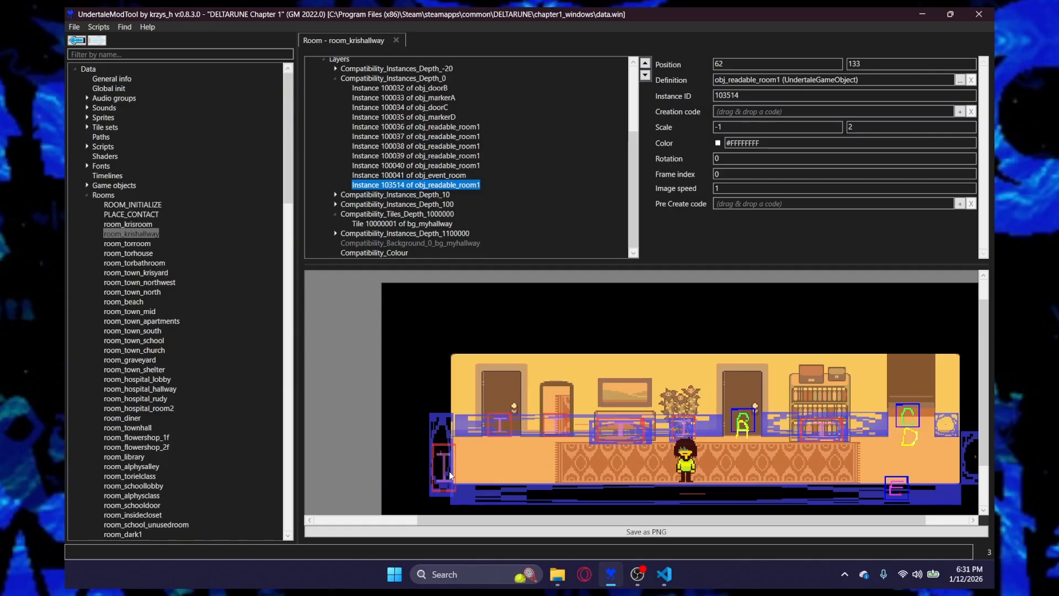
{"action": "left_click_drag", "start_coordinate": [448, 445], "coordinate": [450, 429]}
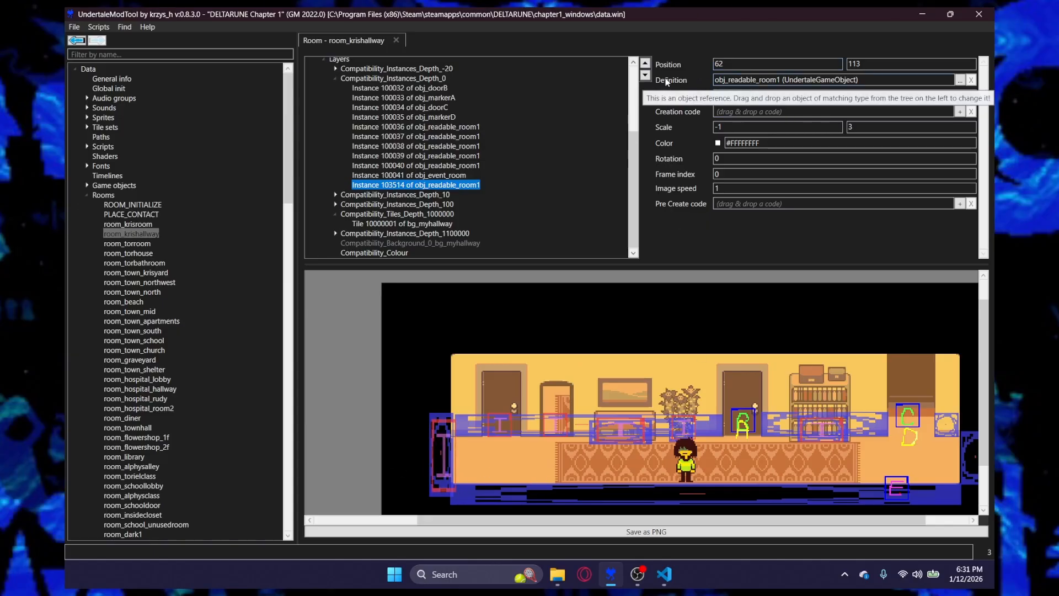
Open the instance's obj_readable_room1 definition in a new tab and open the code of its Other User0 event.
{"action": "right_click", "coordinate": [759, 80]}
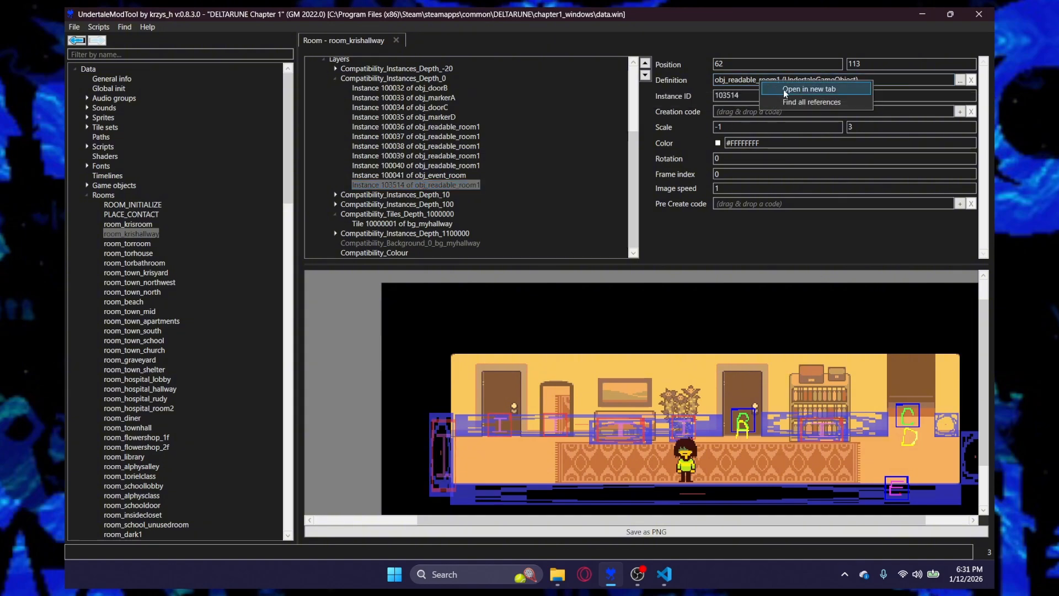
{"action": "left_click", "coordinate": [809, 88]}
{"action": "scroll", "coordinate": [482, 218], "scroll_direction": "down", "scroll_amount": 5}
{"action": "scroll", "coordinate": [482, 217], "scroll_direction": "down", "scroll_amount": 3}
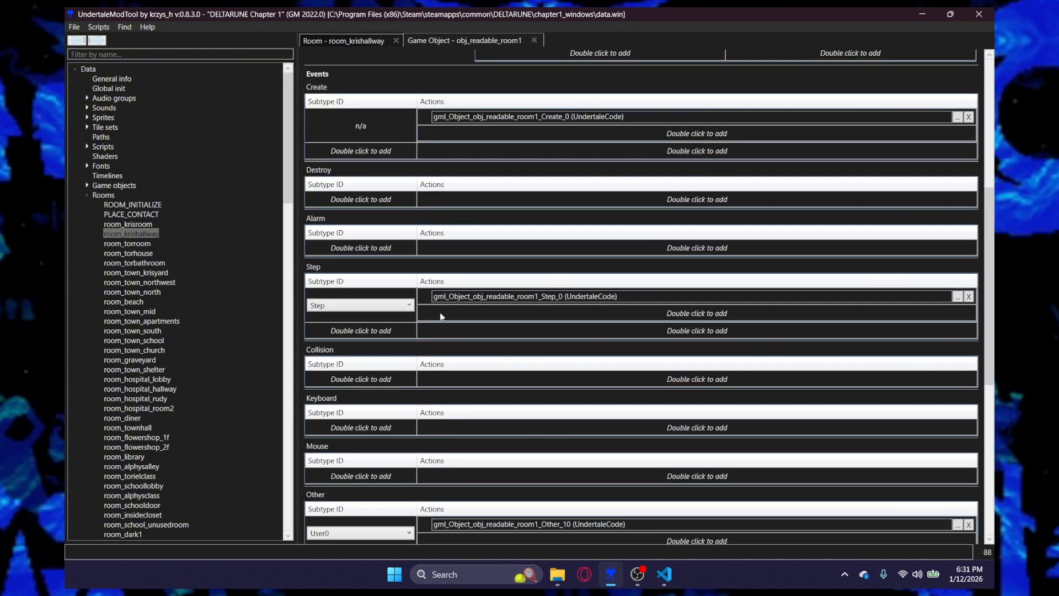
{"action": "scroll", "coordinate": [372, 342], "scroll_direction": "down", "scroll_amount": 1}
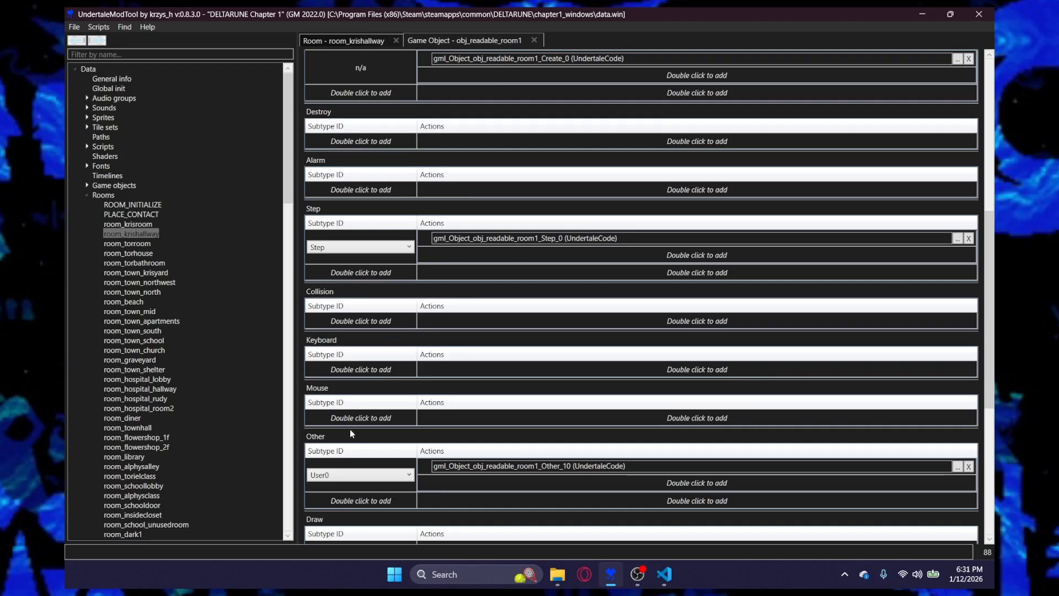
{"action": "double_click", "coordinate": [469, 469]}
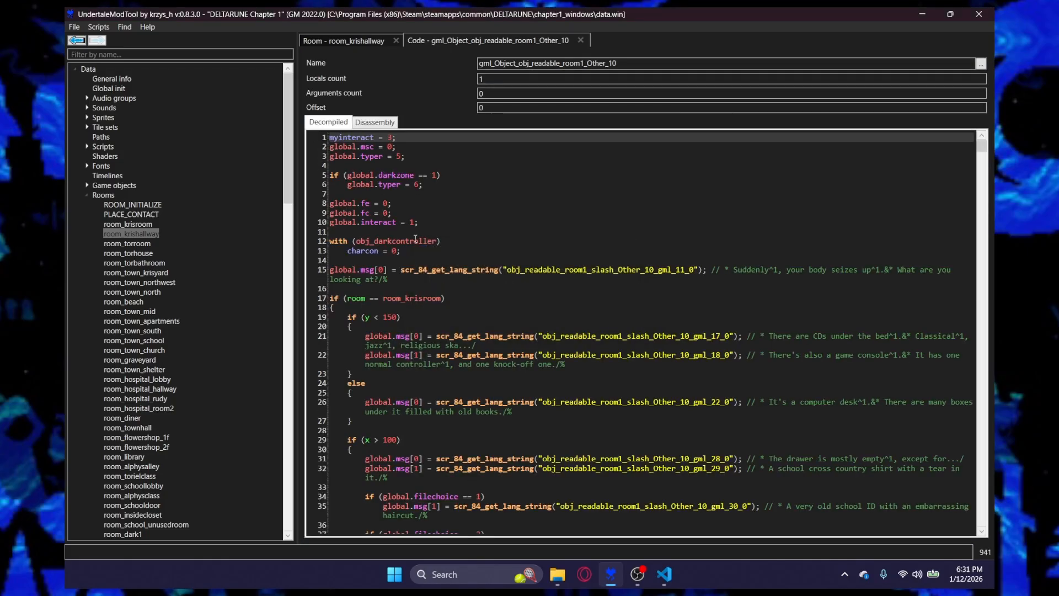
Examine how the Other_10 code chooses its messages by room and position, comparing it with the room_krishallway layout.
{"action": "scroll", "coordinate": [456, 224], "scroll_direction": "down", "scroll_amount": 19}
{"action": "scroll", "coordinate": [456, 225], "scroll_direction": "down", "scroll_amount": 20}
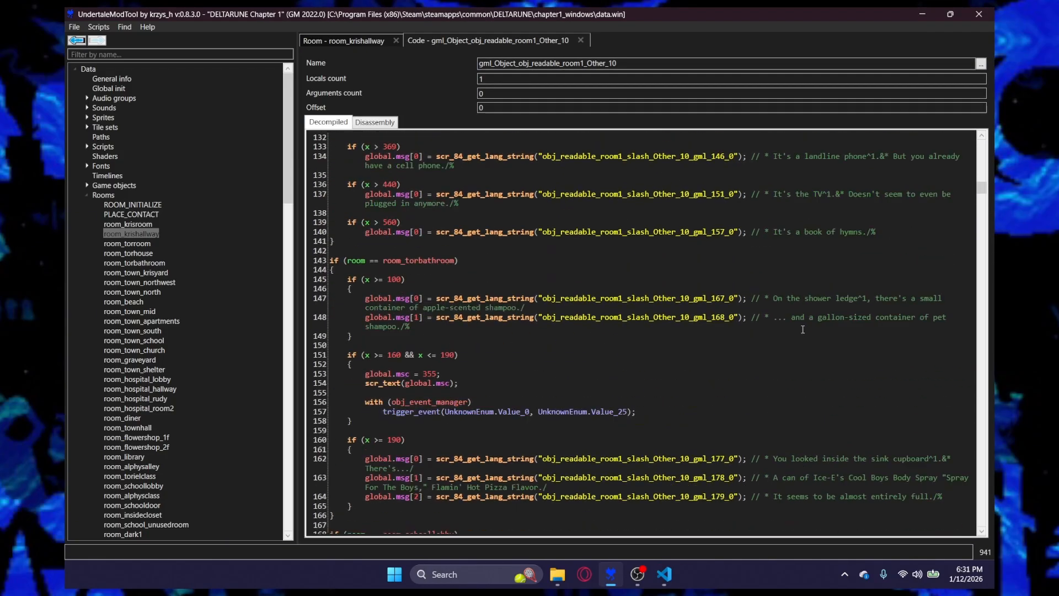
{"action": "key", "text": "ctrl+Home"}
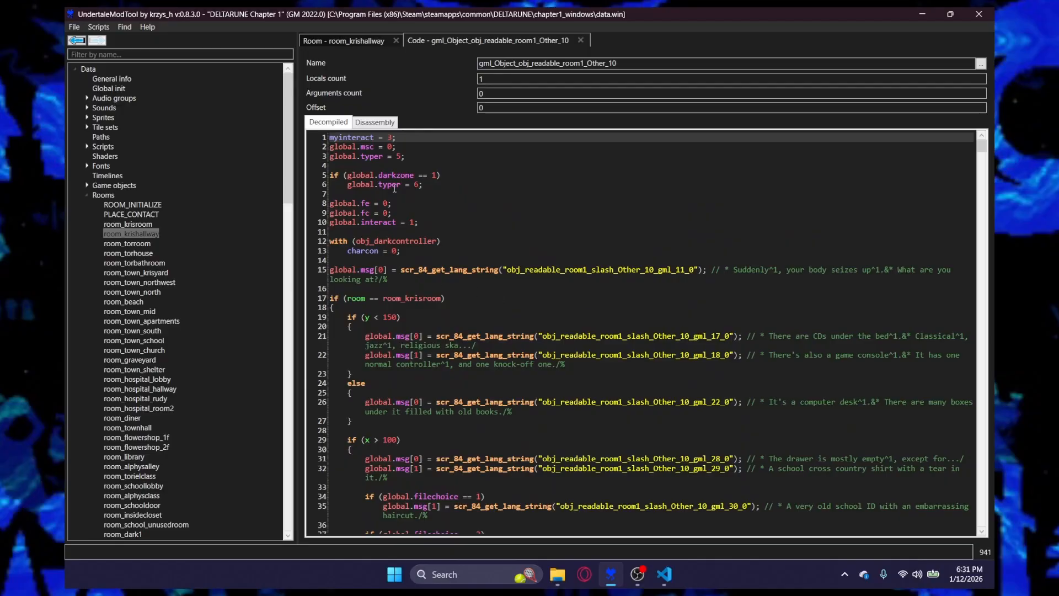
{"action": "left_click", "coordinate": [347, 42]}
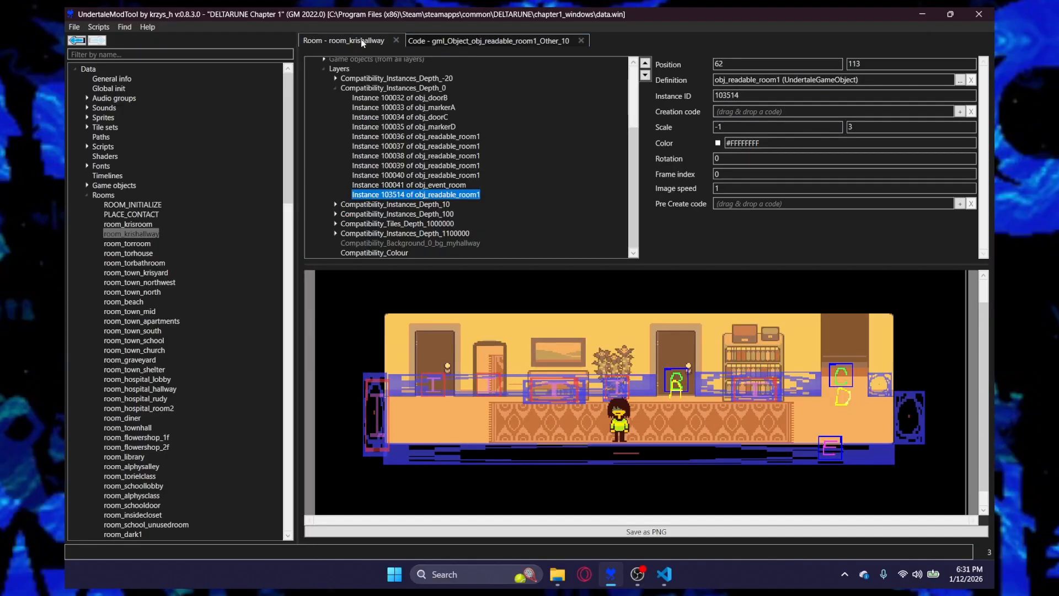
{"action": "left_click", "coordinate": [488, 41]}
{"action": "triple_click", "coordinate": [508, 299]}
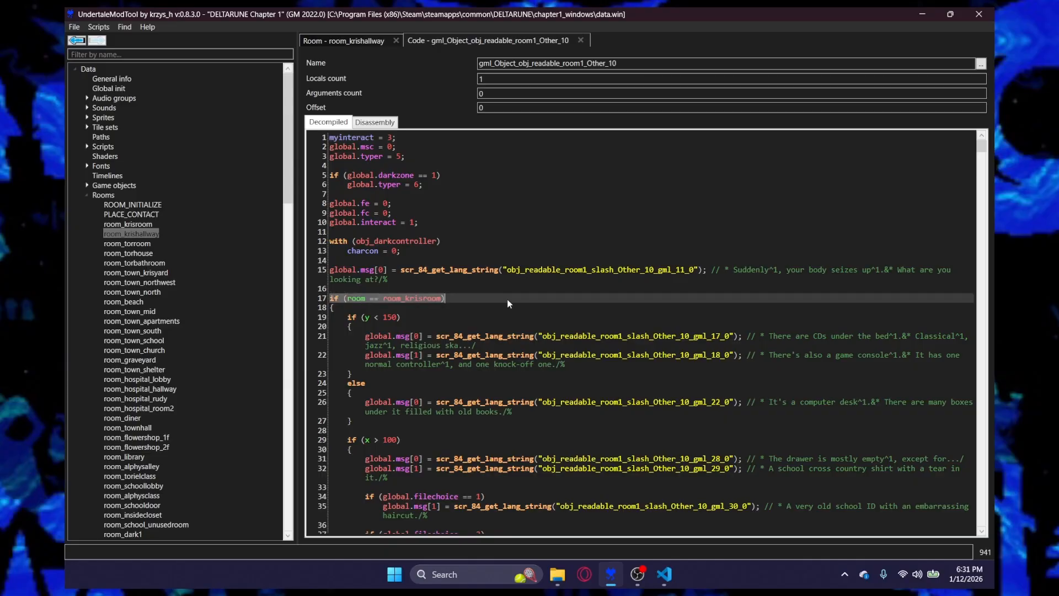
{"action": "left_click", "coordinate": [488, 305]}
Find the room_krishallway block in the Other_10 code and place the cursor on its first global.msg[0] line.
{"action": "scroll", "coordinate": [372, 310], "scroll_direction": "down", "scroll_amount": 16}
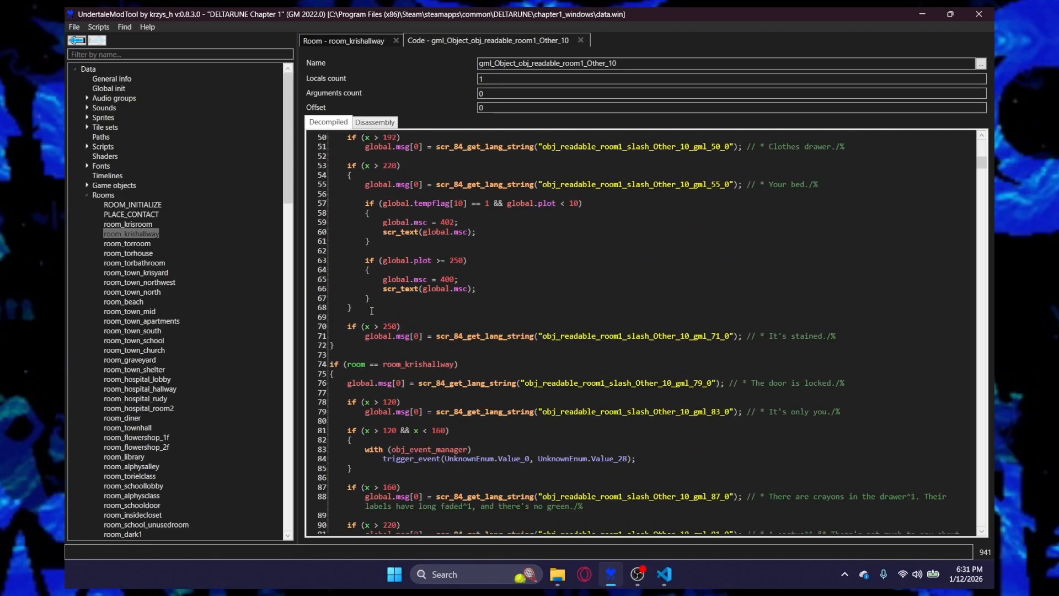
{"action": "scroll", "coordinate": [372, 311], "scroll_direction": "down", "scroll_amount": 16}
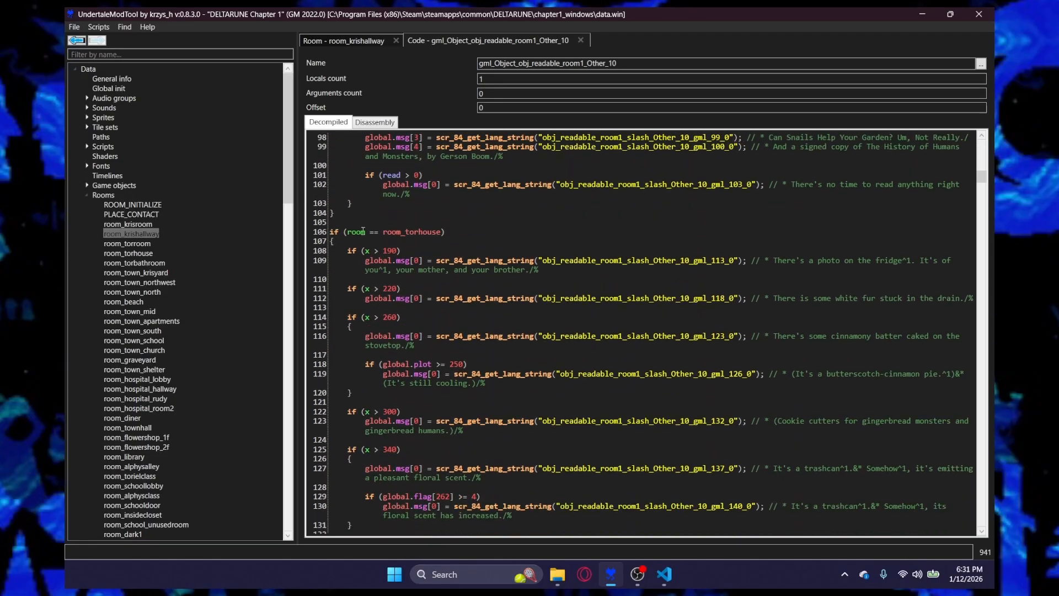
{"action": "scroll", "coordinate": [363, 232], "scroll_direction": "up", "scroll_amount": 11}
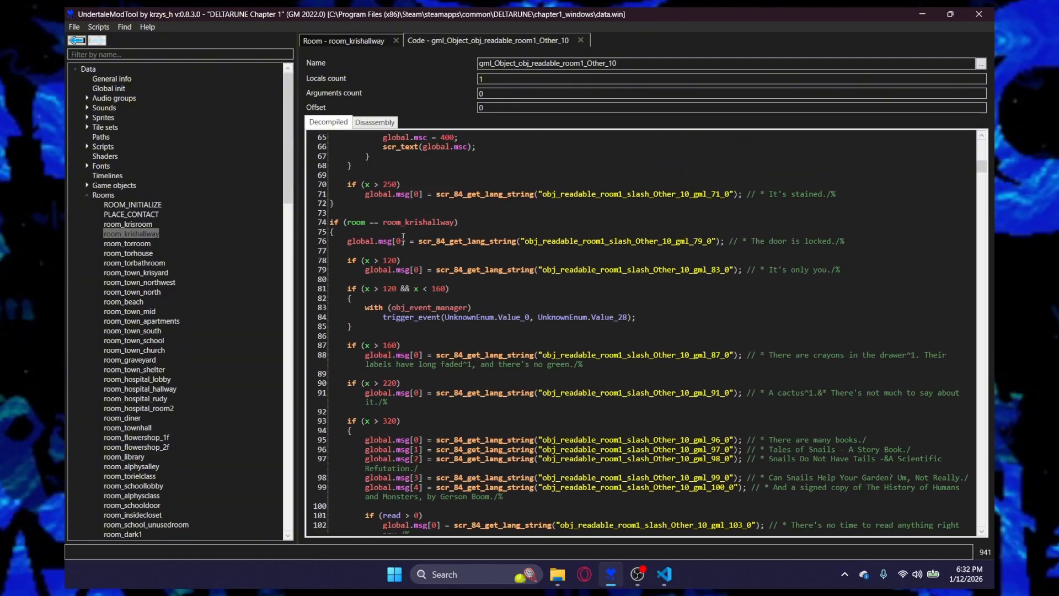
{"action": "left_click_drag", "start_coordinate": [506, 224], "coordinate": [259, 215]}
{"action": "left_click", "coordinate": [441, 240]}
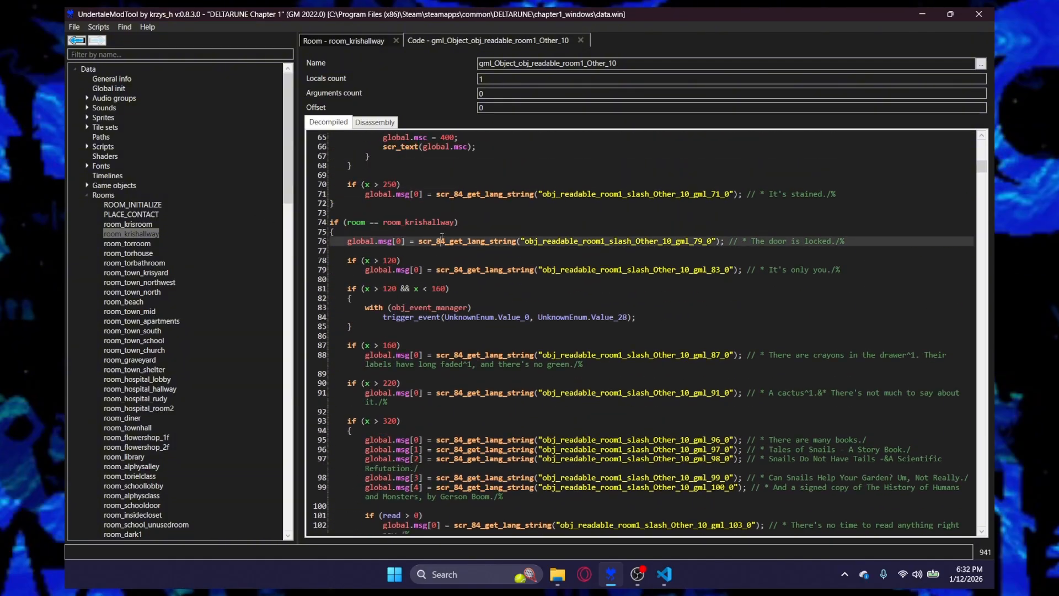
{"action": "left_click", "coordinate": [494, 269]}
{"action": "left_click", "coordinate": [480, 301]}
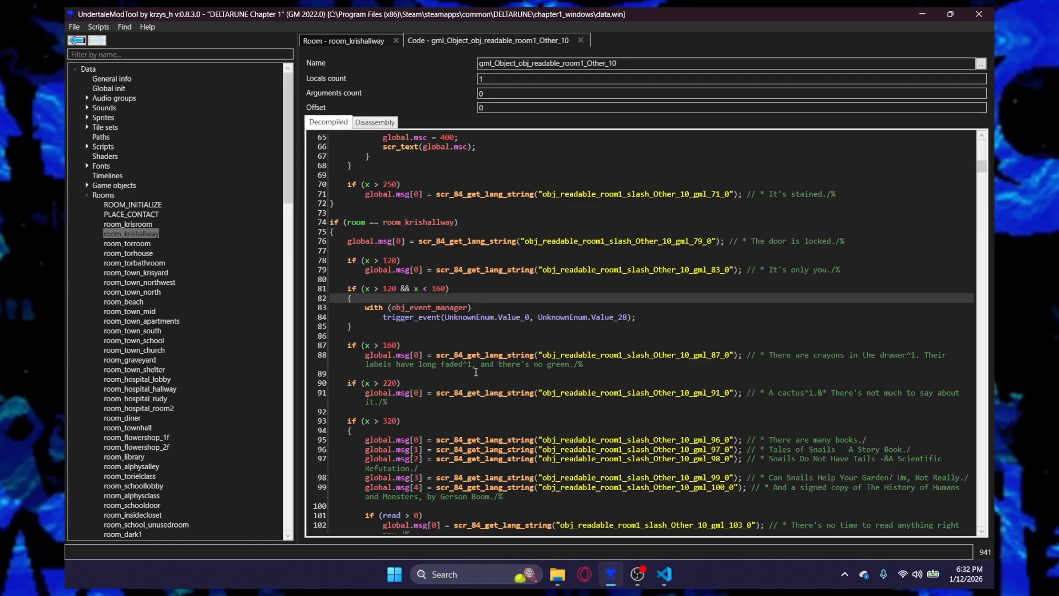
{"action": "scroll", "coordinate": [482, 426], "scroll_direction": "down", "scroll_amount": 1}
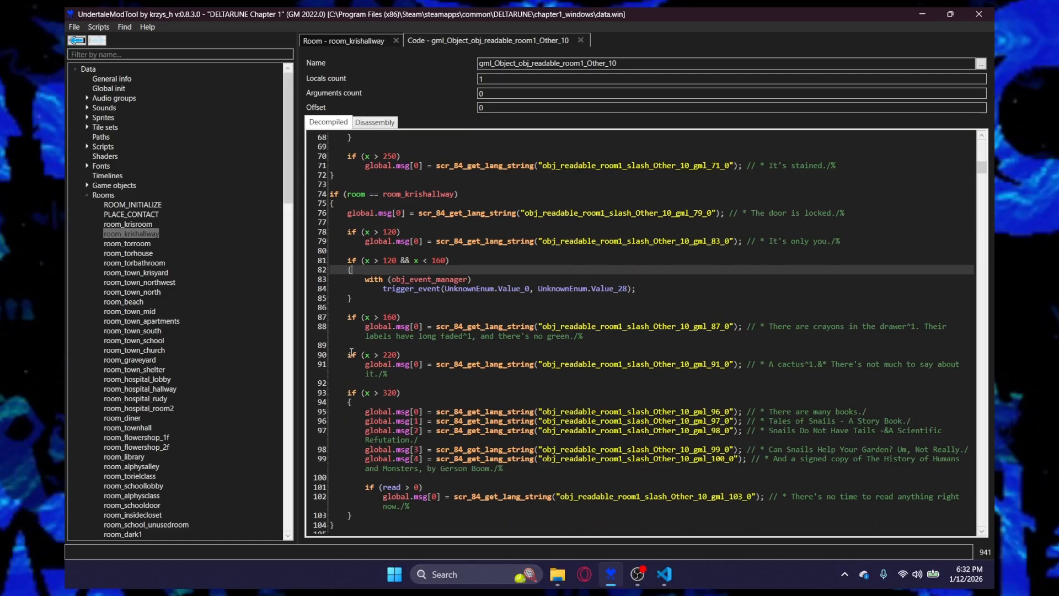
{"action": "scroll", "coordinate": [351, 352], "scroll_direction": "up", "scroll_amount": 2}
{"action": "left_click", "coordinate": [512, 262]}
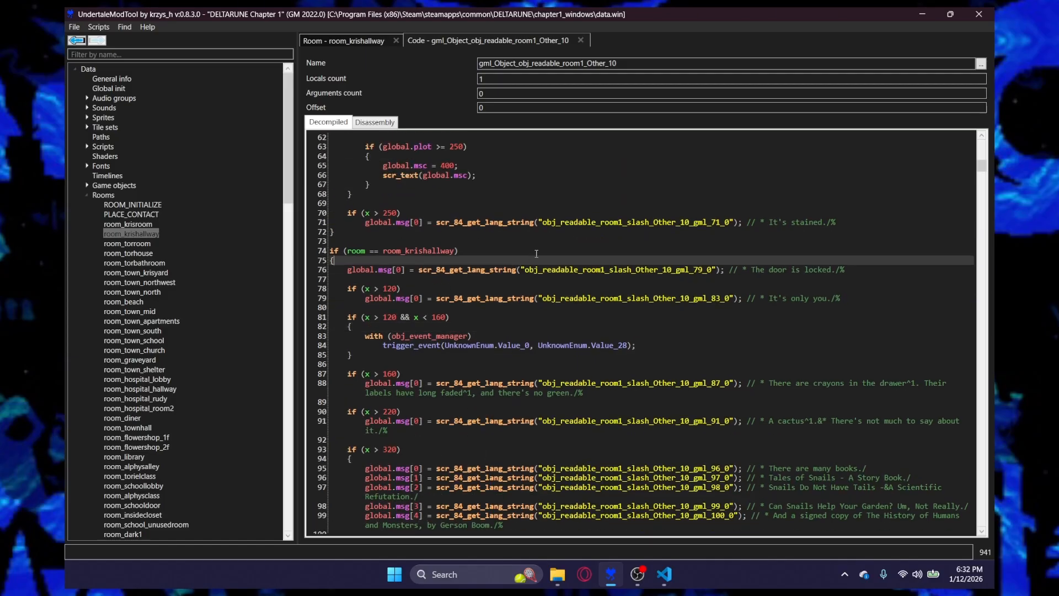
{"action": "left_click", "coordinate": [565, 246]}
{"action": "left_click", "coordinate": [845, 270]}
{"action": "left_click", "coordinate": [781, 259]}
{"action": "left_click", "coordinate": [870, 268]}
{"action": "key", "text": "Return"}
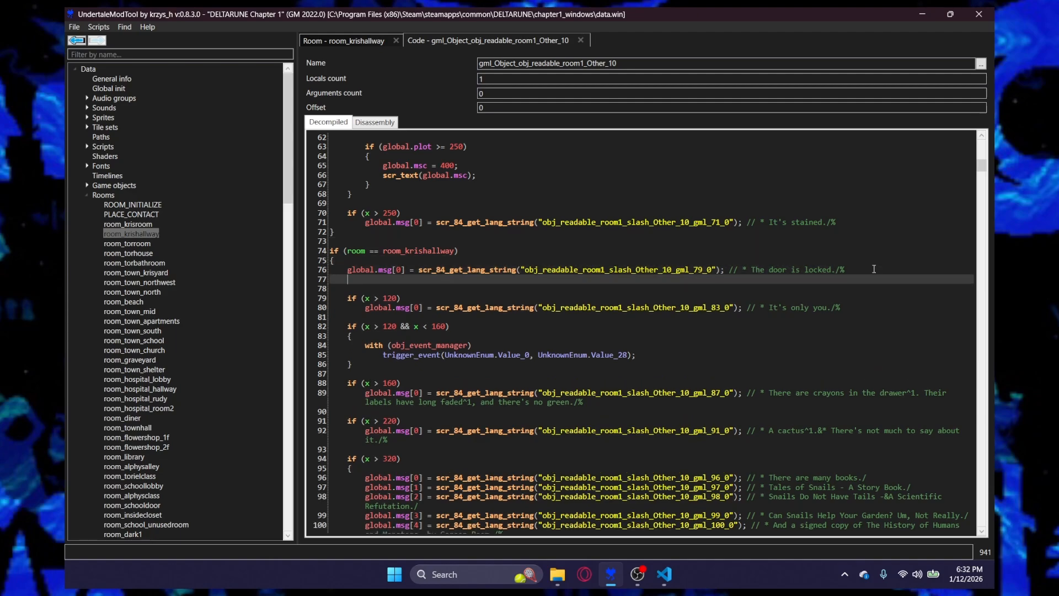
{"action": "key", "text": "Return"}
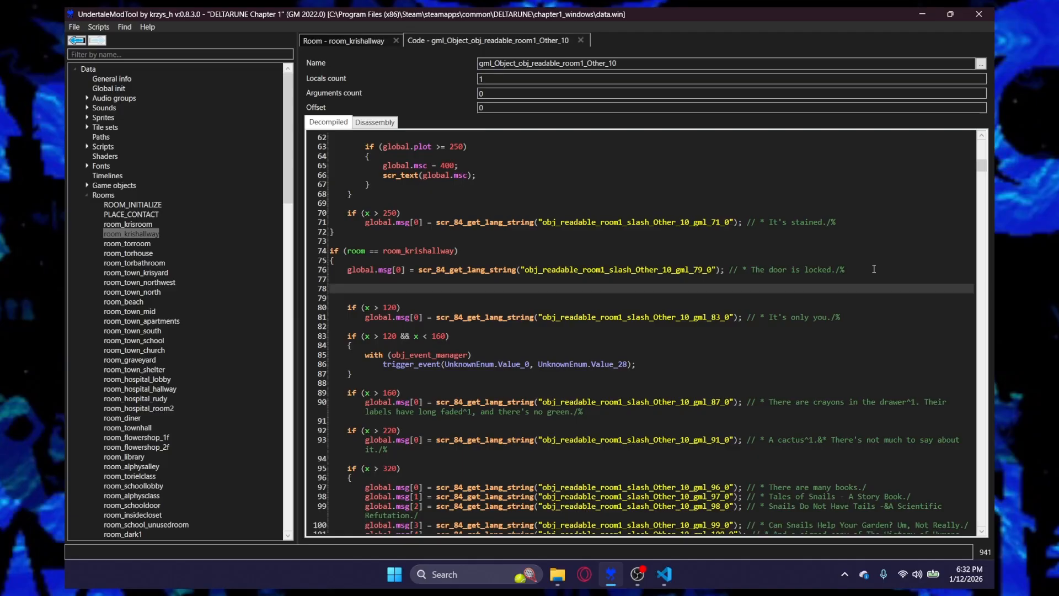
{"action": "type", "text": "if ()"}
Check the new readable instance's position in room_krishallway and return to the Other_10 code.
{"action": "left_click", "coordinate": [352, 44]}
{"action": "left_click", "coordinate": [622, 344]}
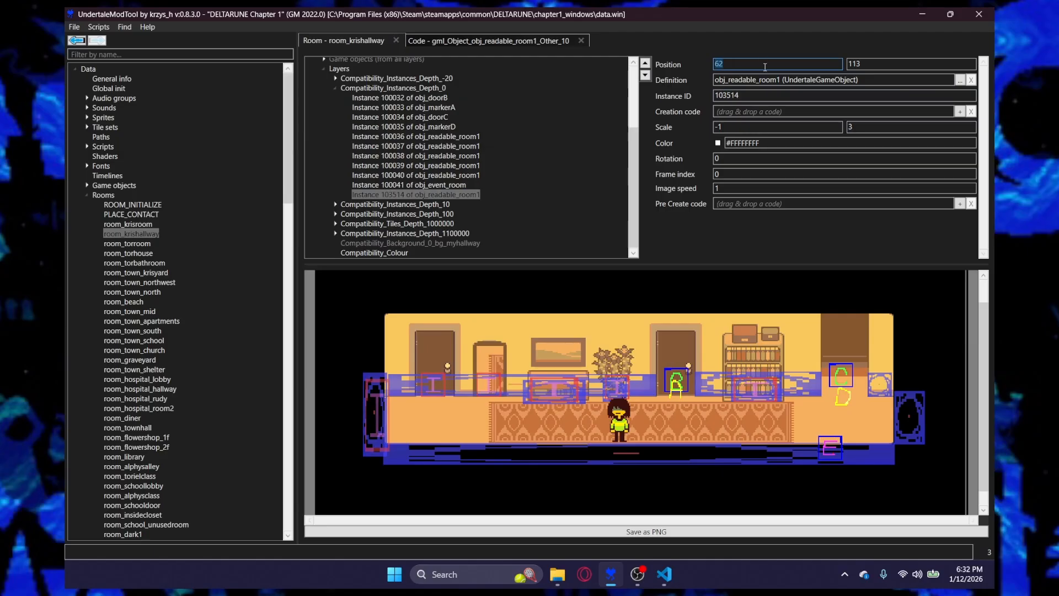
{"action": "key", "text": "Tab"}
{"action": "left_click", "coordinate": [450, 41]}
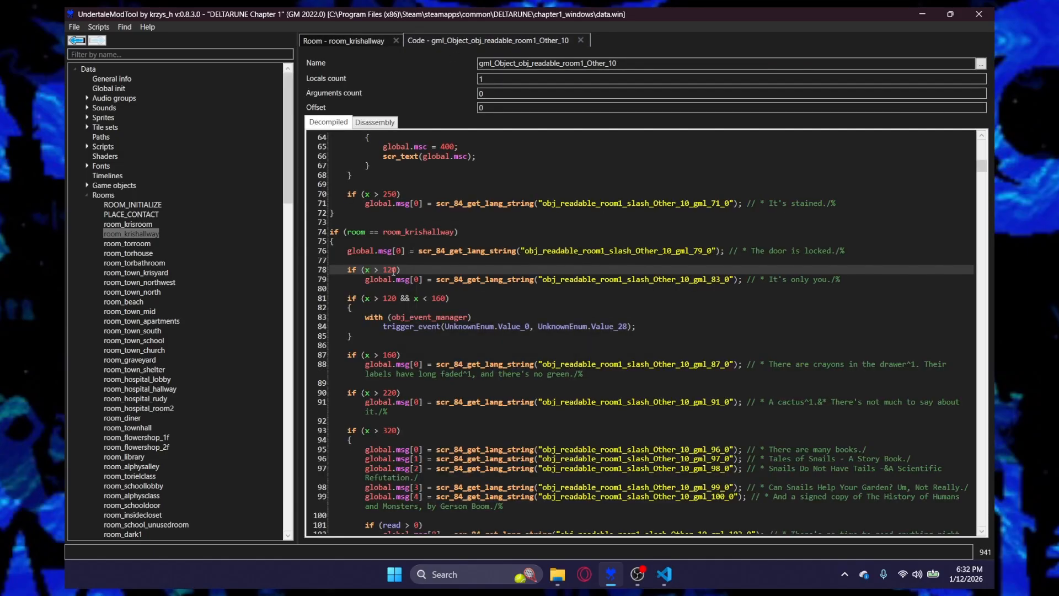
Add an empty braced condition if (x == 62 && y == 103) at the start of the room_krishallway block and apply the code.
{"action": "left_click", "coordinate": [541, 232]}
{"action": "key", "text": "Return"}
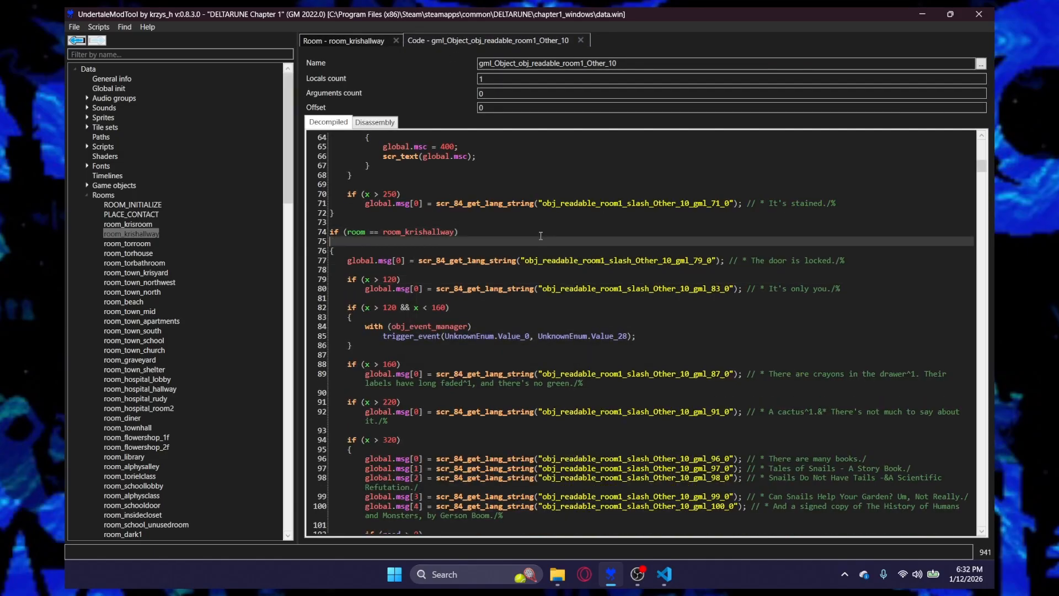
{"action": "key", "text": "BackSpace"}
{"action": "left_click", "coordinate": [563, 245]}
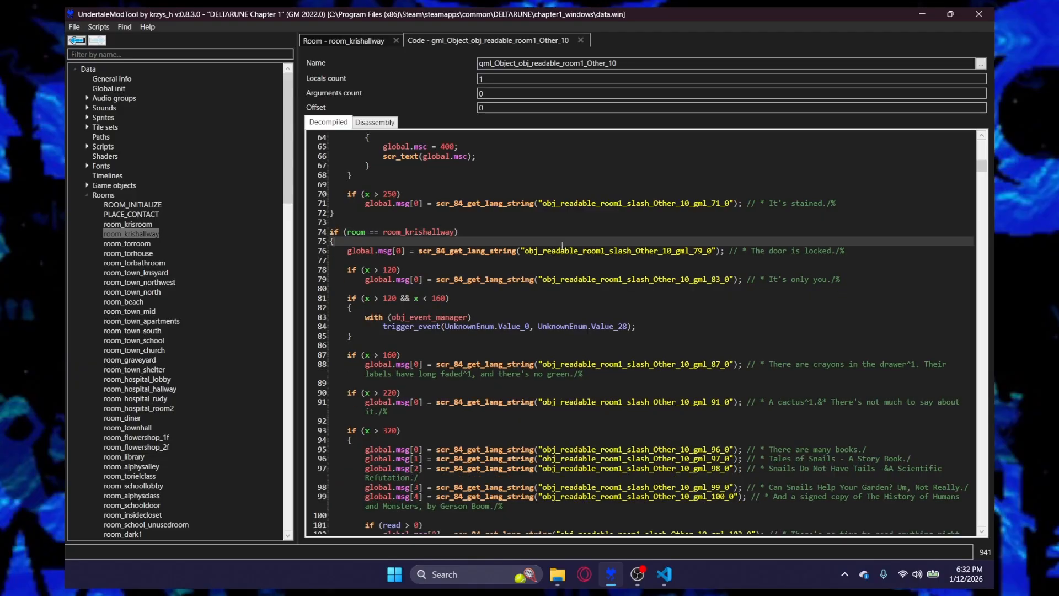
{"action": "key", "text": "Return"}
{"action": "key", "text": "Return"}
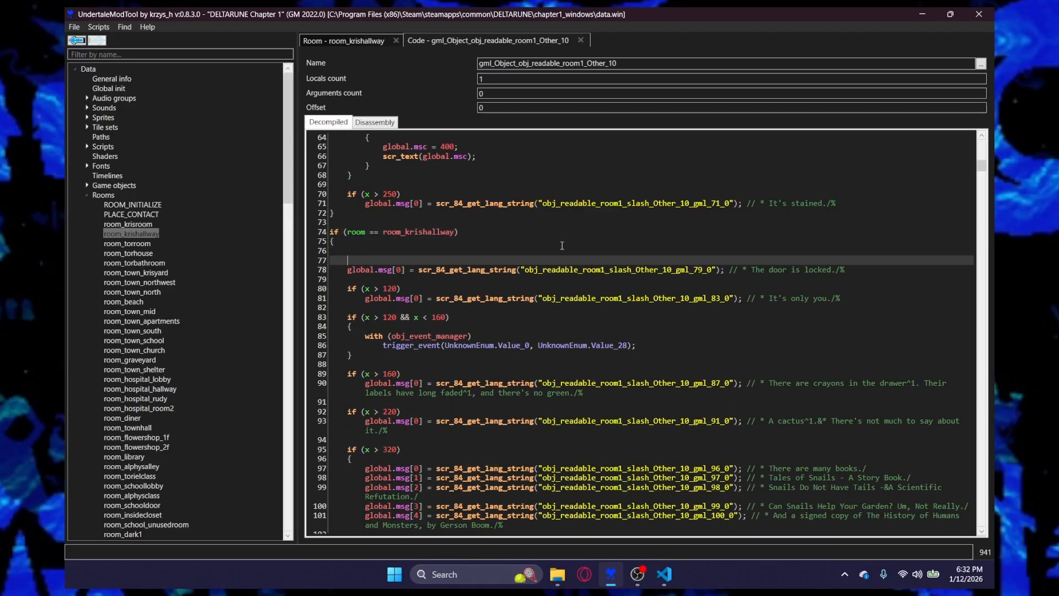
{"action": "type", "text": "if (x == 62 && y == 103)"}
{"action": "key", "text": "Return"}
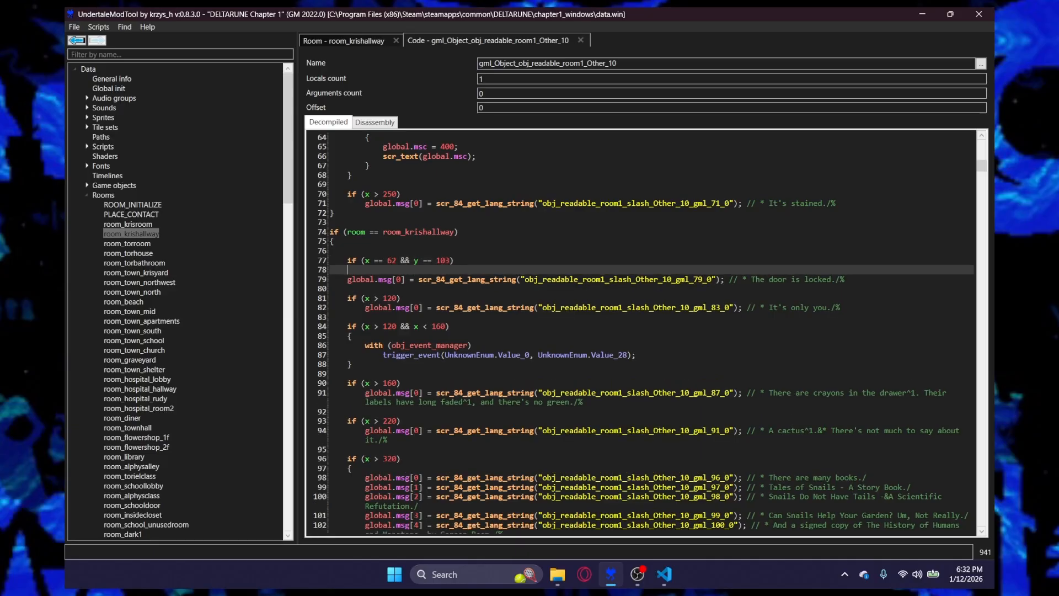
{"action": "type", "text": "{"}
{"action": "key", "text": "Return"}
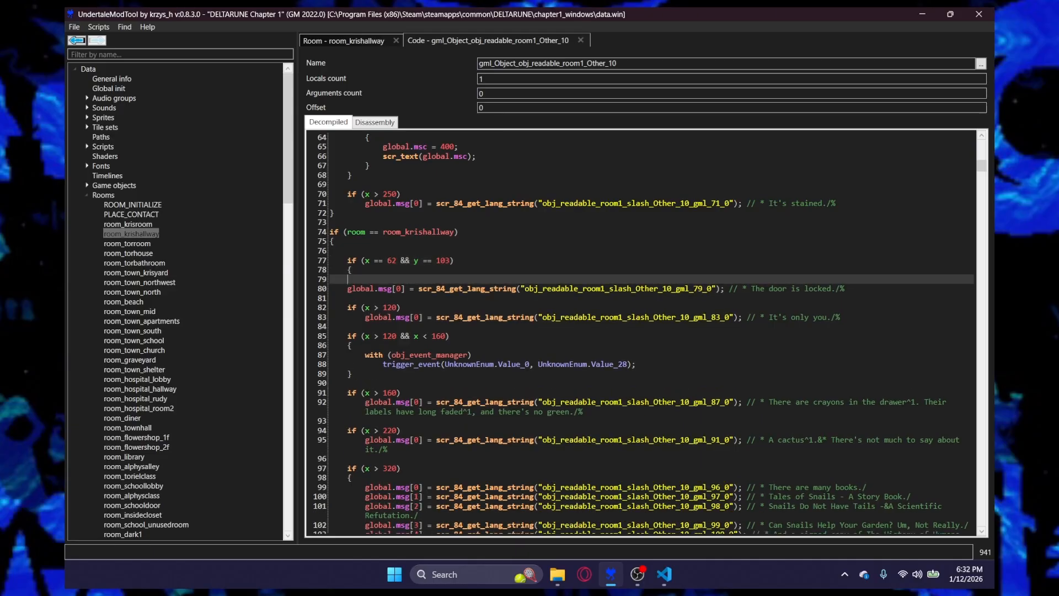
{"action": "type", "text": "}"}
{"action": "left_click", "coordinate": [425, 71]}
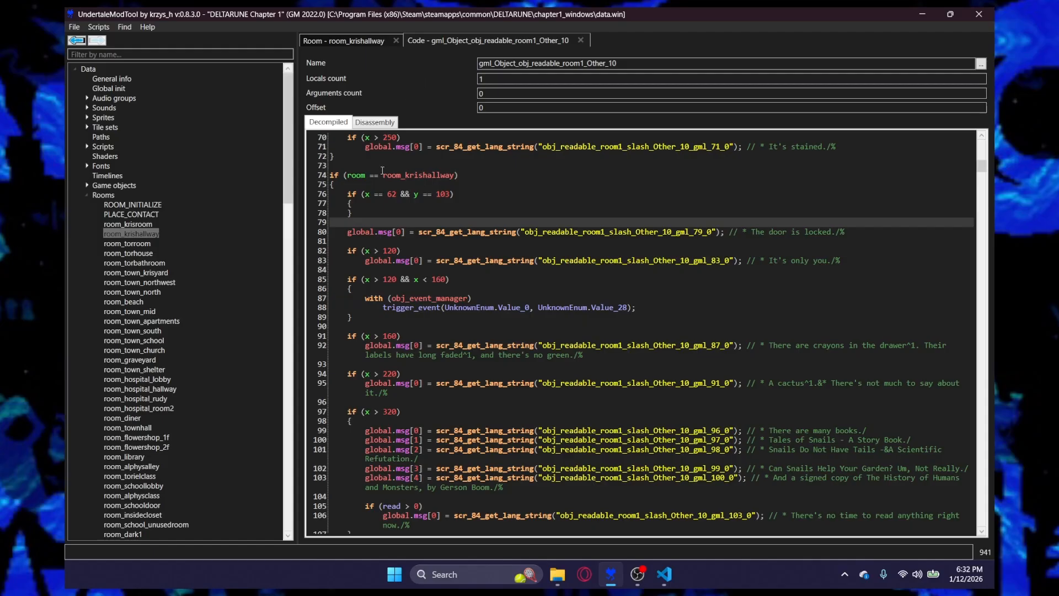
Recheck the new instance's position in the room and correct the condition's y value to 113.
{"action": "left_click", "coordinate": [323, 41]}
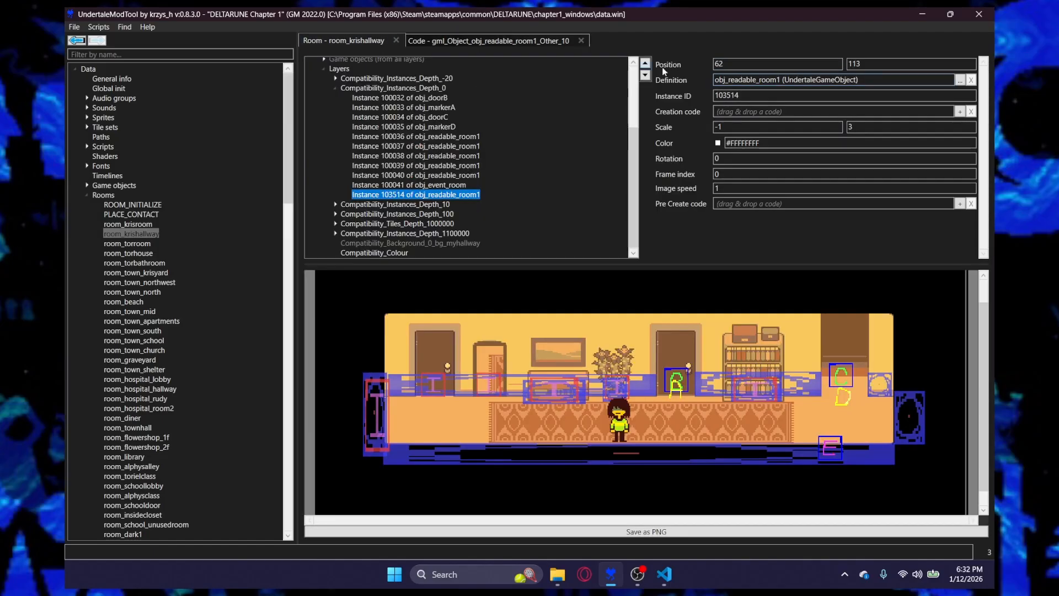
{"action": "left_click", "coordinate": [488, 40]}
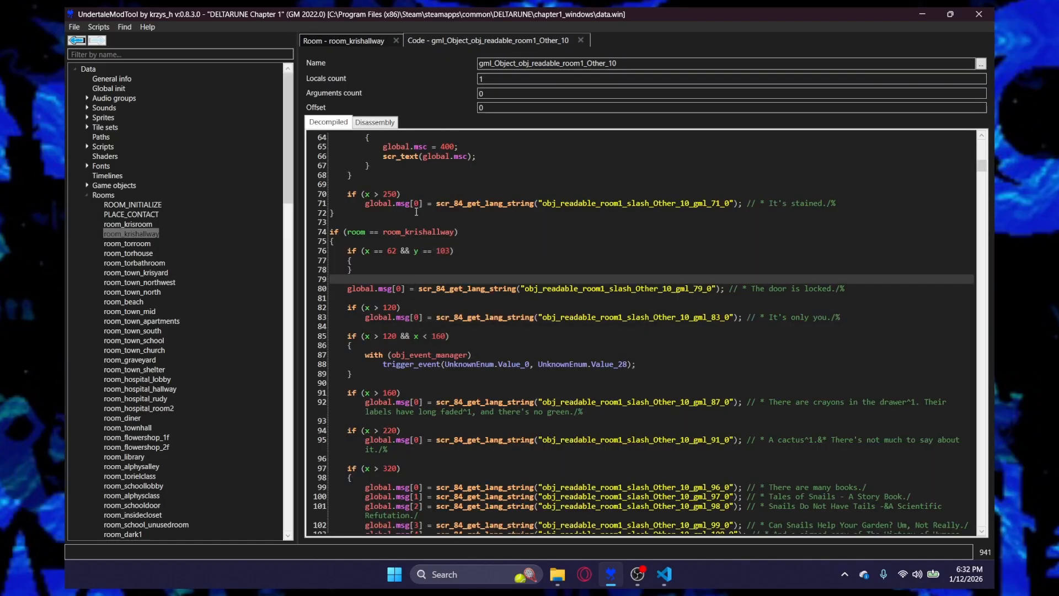
{"action": "left_click", "coordinate": [445, 251]}
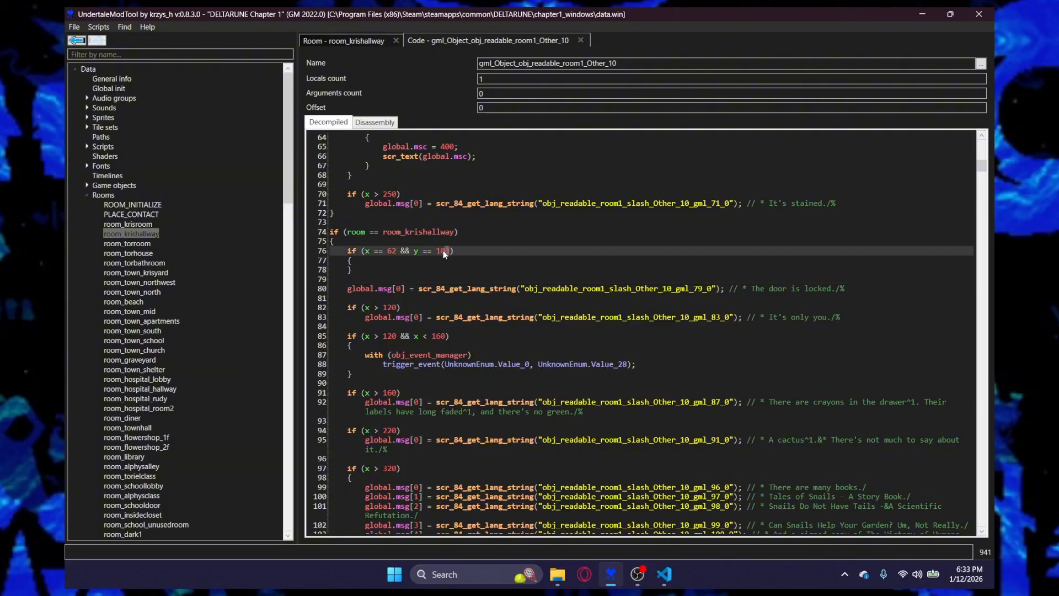
{"action": "key", "text": "BackSpace"}
{"action": "key", "text": "BackSpace"}
{"action": "type", "text": "12"}
{"action": "scroll", "coordinate": [368, 224], "scroll_direction": "down", "scroll_amount": 2}
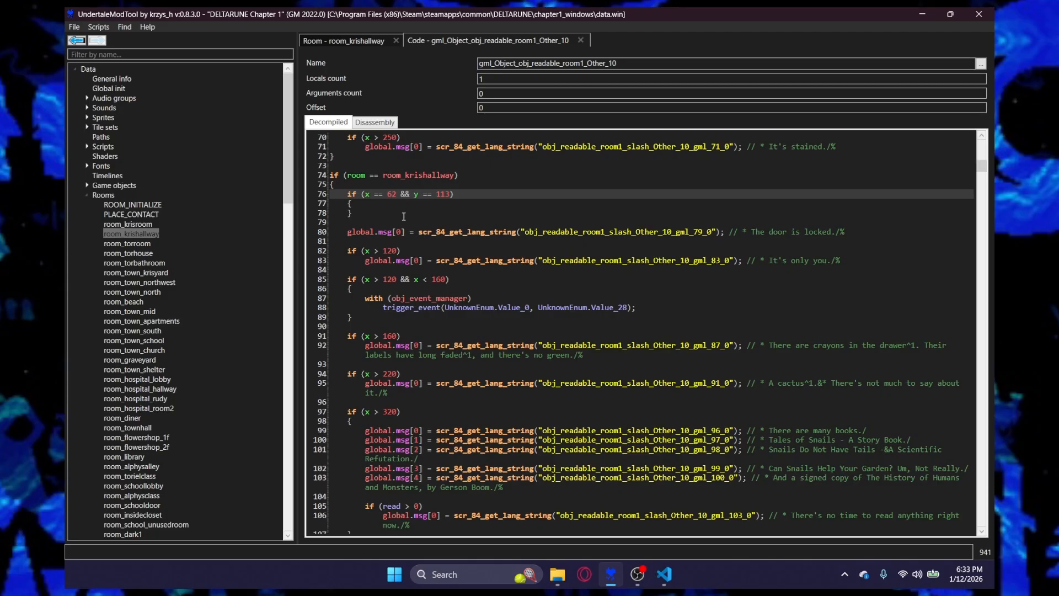
Compare the new condition's coordinates with the position of the readable instance in room_krishallway.
{"action": "left_click", "coordinate": [369, 222]}
{"action": "left_click_drag", "start_coordinate": [369, 224], "coordinate": [396, 215]}
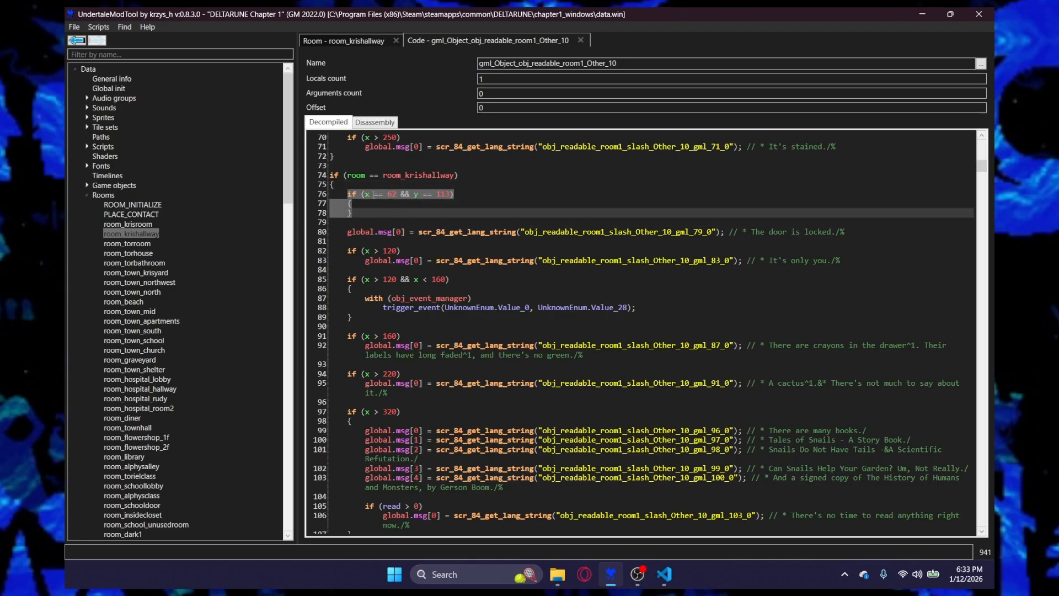
{"action": "left_click", "coordinate": [362, 42]}
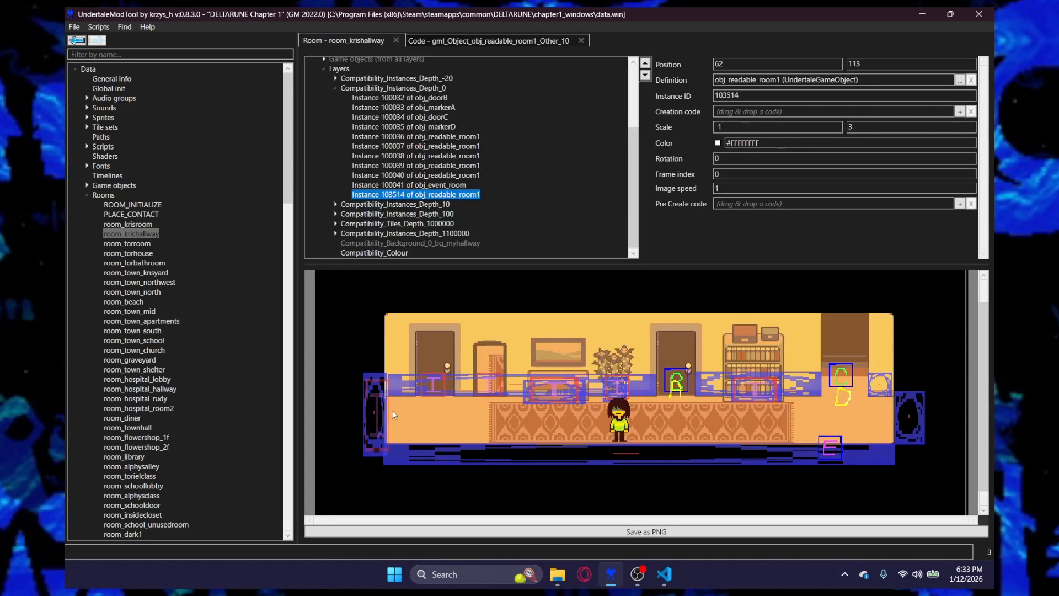
{"action": "left_click_drag", "start_coordinate": [771, 64], "coordinate": [714, 64]}
{"action": "left_click", "coordinate": [880, 57]}
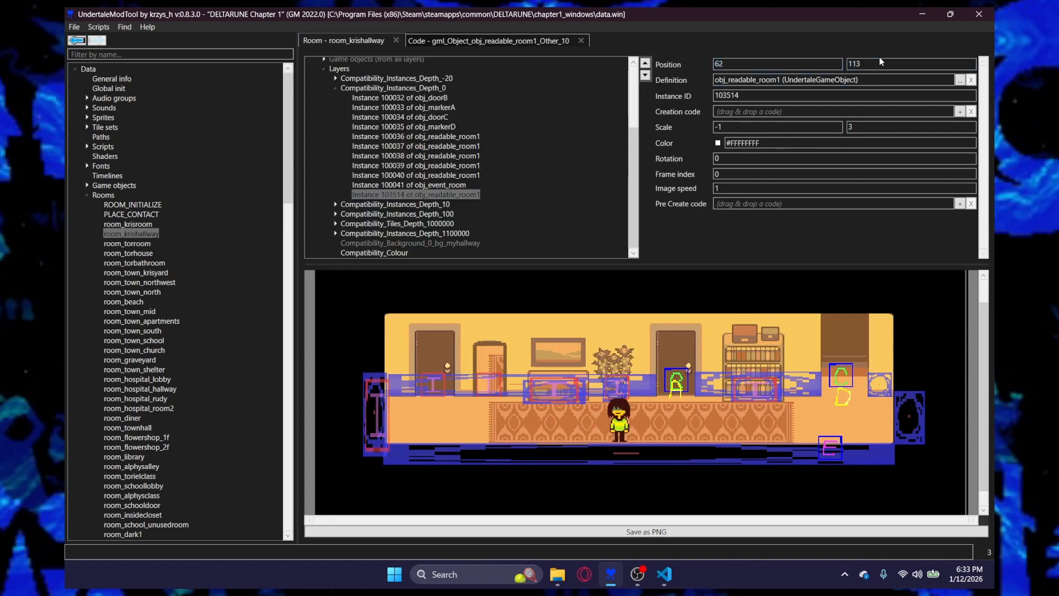
{"action": "left_click", "coordinate": [474, 41]}
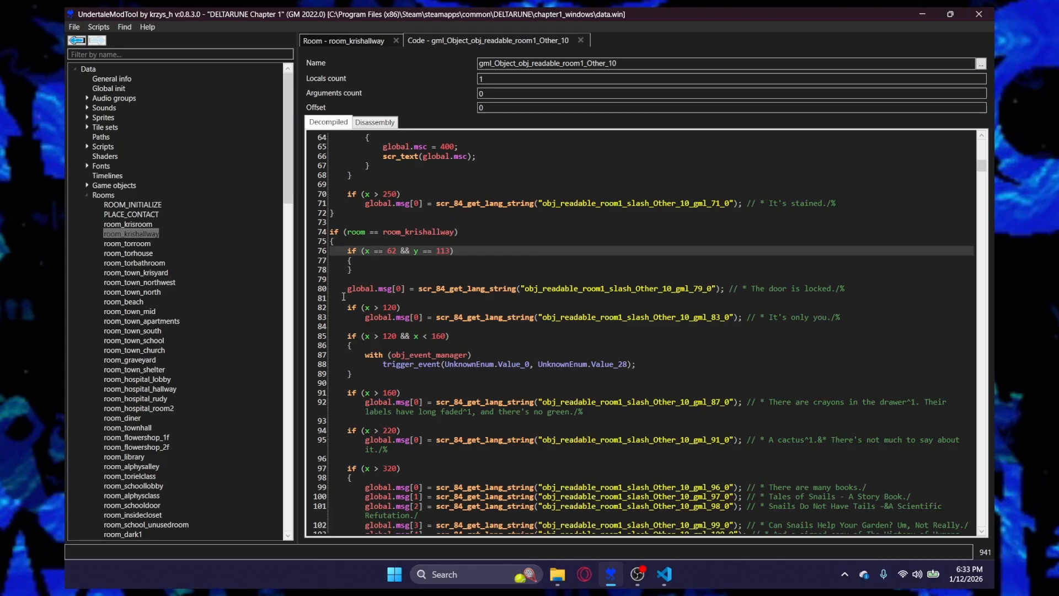
Copy the global.msg[0] line for the locked door message into the braces of the new condition.
{"action": "left_click_drag", "start_coordinate": [348, 289], "coordinate": [348, 279]}
{"action": "left_click_drag", "start_coordinate": [884, 283], "coordinate": [888, 288]}
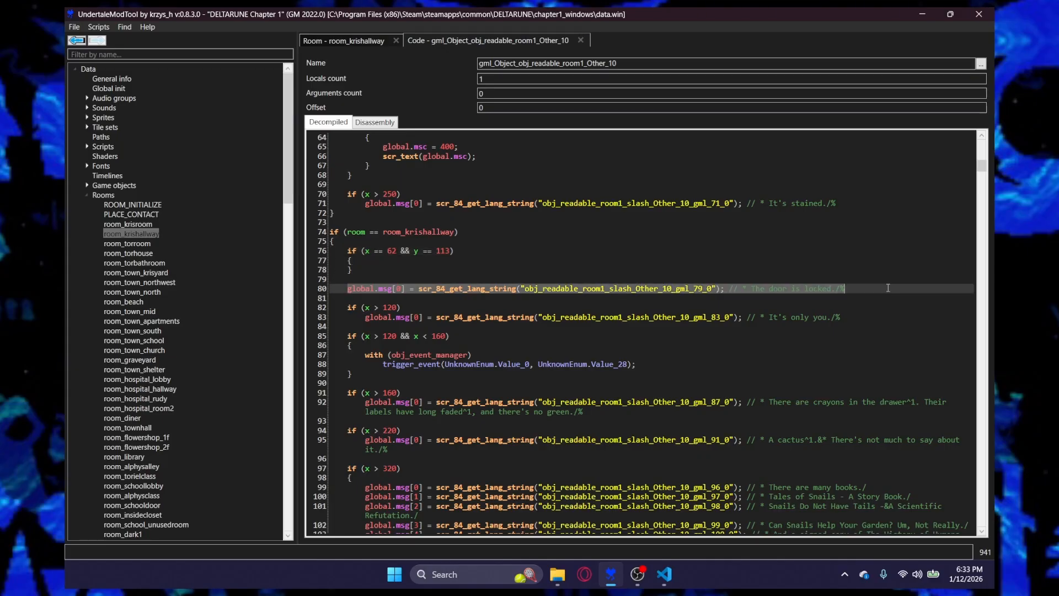
{"action": "key", "text": "ctrl+c"}
{"action": "left_click", "coordinate": [410, 262]}
{"action": "key", "text": "Return"}
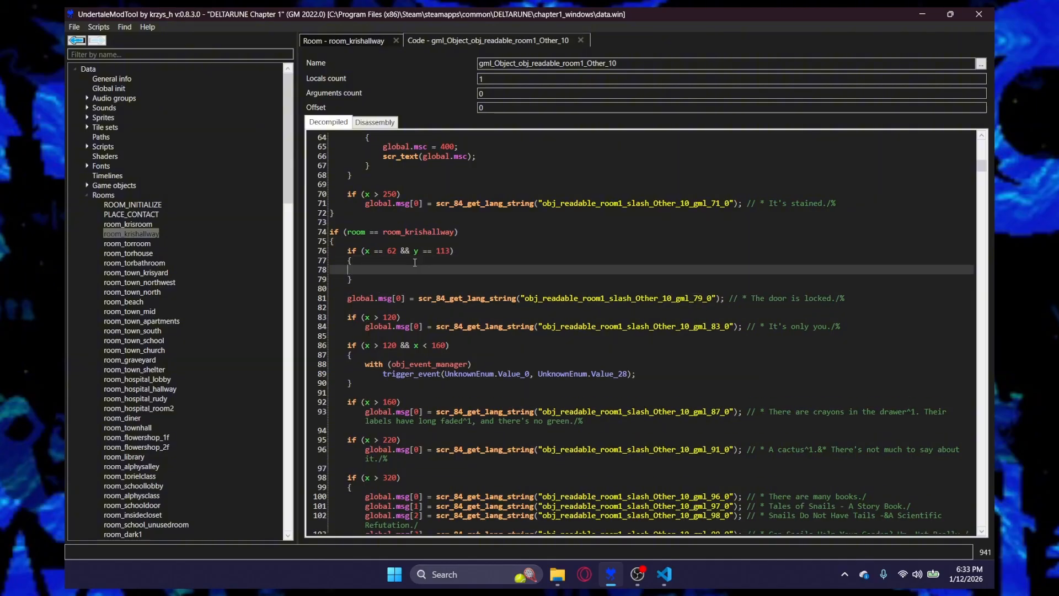
{"action": "key", "text": "ctrl+v"}
Replace the language string key in the copied global.msg[0] line with "custom0" and apply the code.
{"action": "left_click_drag", "start_coordinate": [523, 276], "coordinate": [712, 272]}
{"action": "type", "text": "\"custo"}
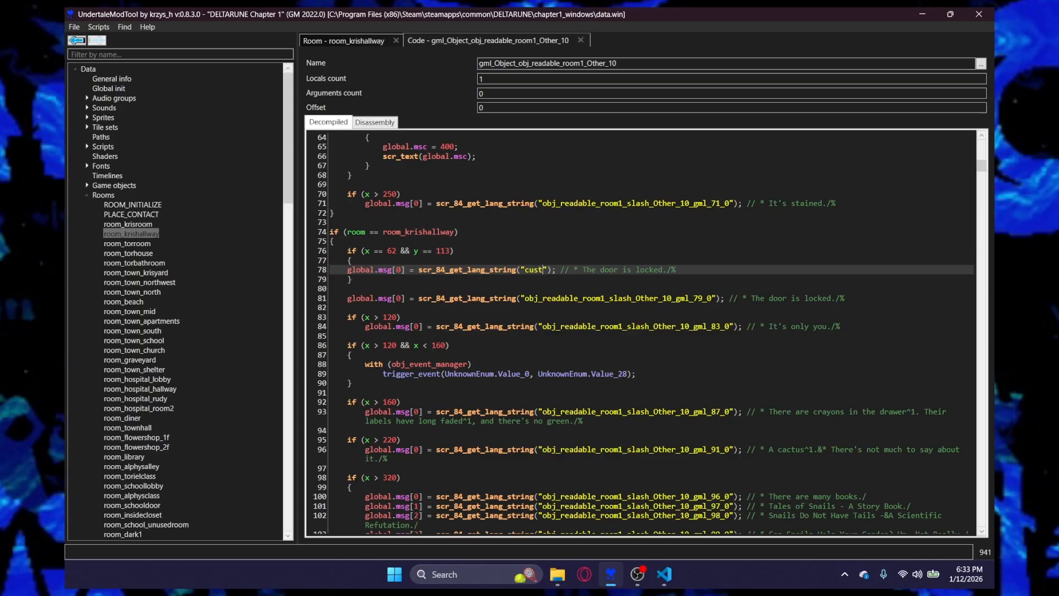
{"action": "type", "text": "m0"}
{"action": "left_click", "coordinate": [456, 97]}
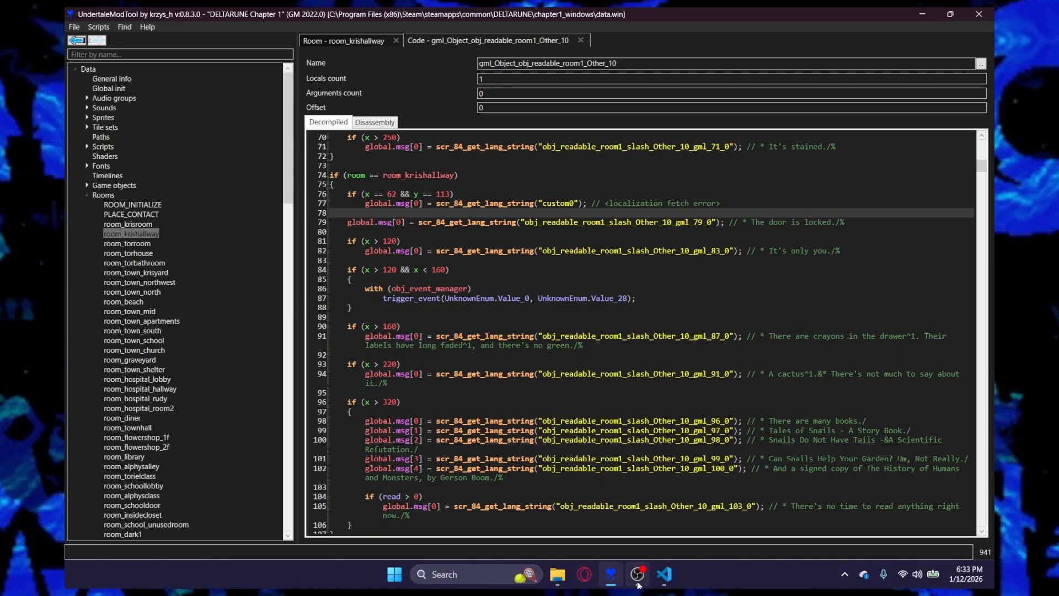
Check the custom entry's key in lang_en.json in Visual Studio Code, then correct the key in the UndertaleModTool code to "Custom0".
{"action": "left_click", "coordinate": [662, 582]}
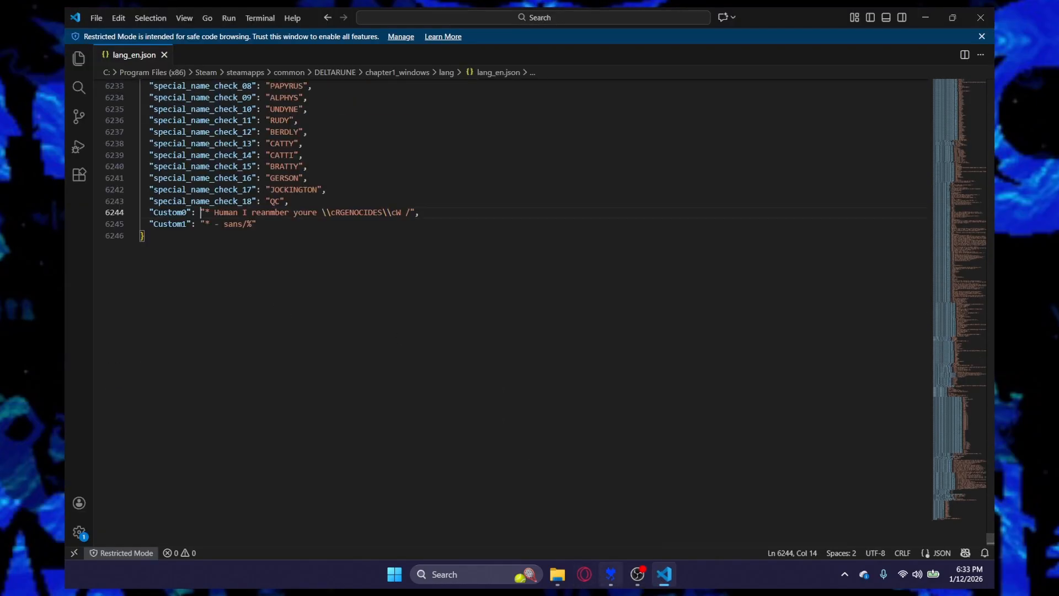
{"action": "left_click_drag", "start_coordinate": [149, 213], "coordinate": [187, 210]}
{"action": "left_click", "coordinate": [611, 575]}
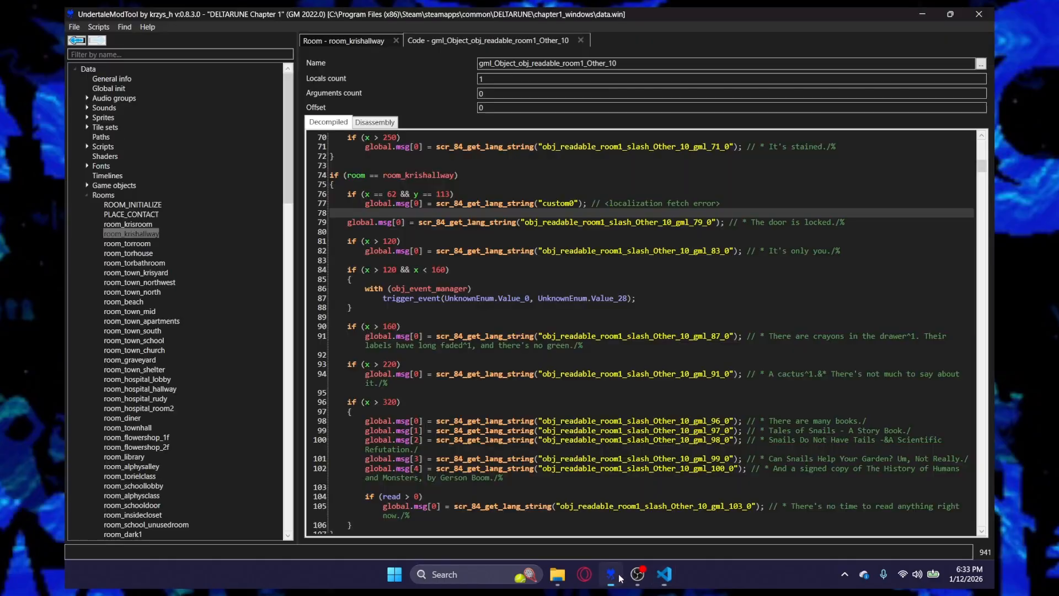
{"action": "left_click", "coordinate": [548, 204]}
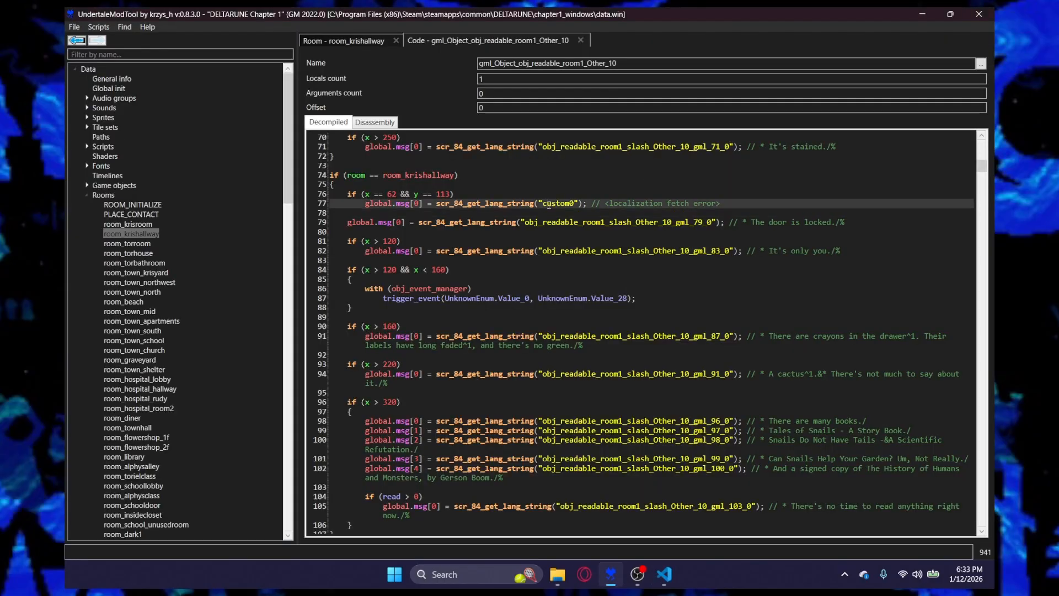
{"action": "key", "text": "BackSpace"}
{"action": "type", "text": "C"}
{"action": "left_click", "coordinate": [815, 203]}
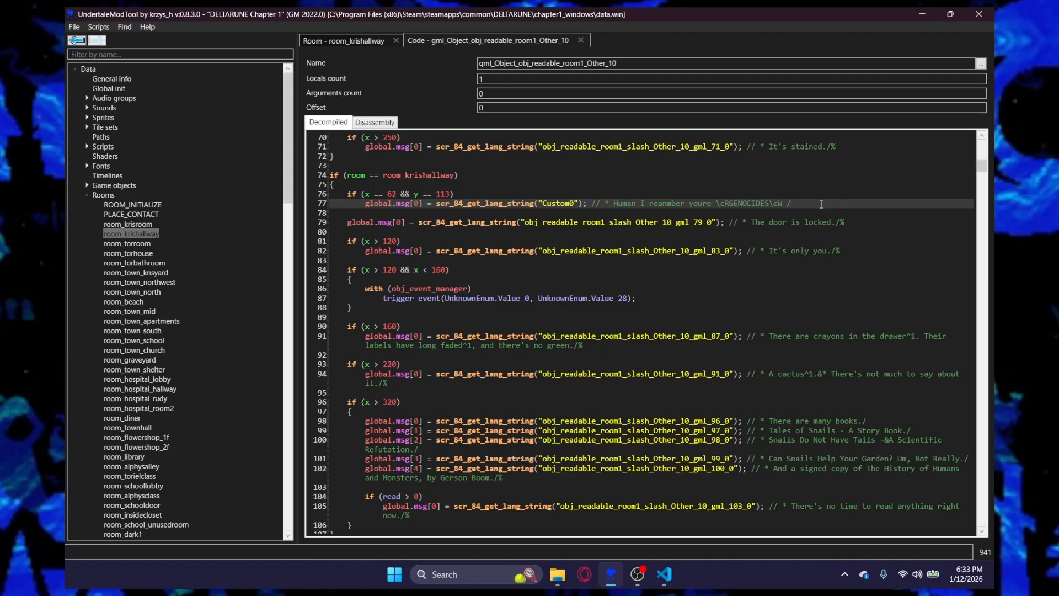
Wrap the new condition's body in braces again and duplicate the Custom0 message line inside it.
{"action": "left_click_drag", "start_coordinate": [792, 203], "coordinate": [436, 203]}
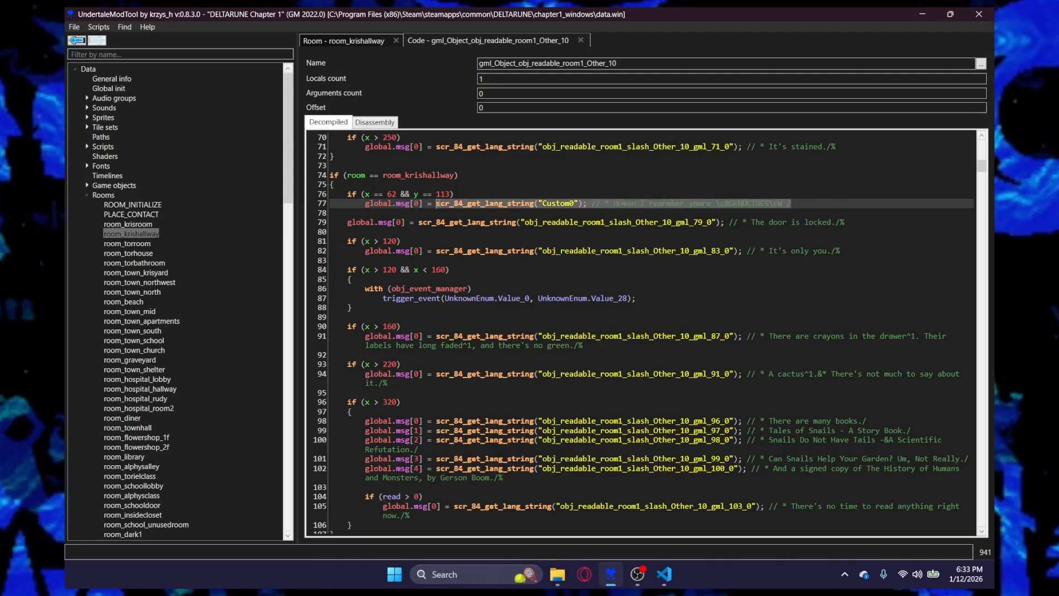
{"action": "left_click", "coordinate": [466, 194]}
{"action": "key", "text": "Return"}
{"action": "type", "text": "{"}
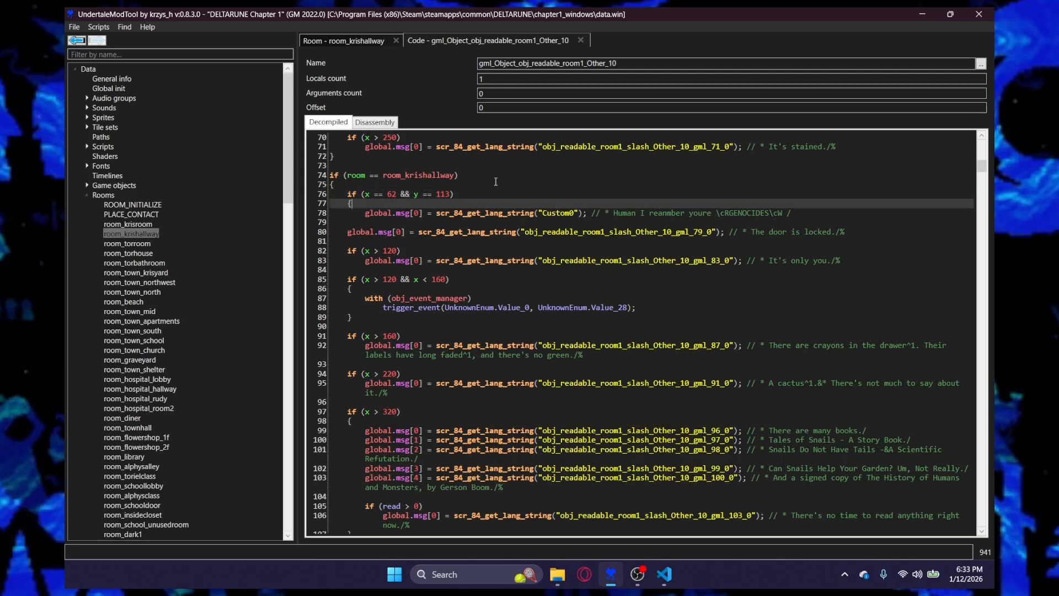
{"action": "left_click", "coordinate": [800, 212]}
{"action": "key", "text": "Return"}
{"action": "key", "text": "ctrl+v"}
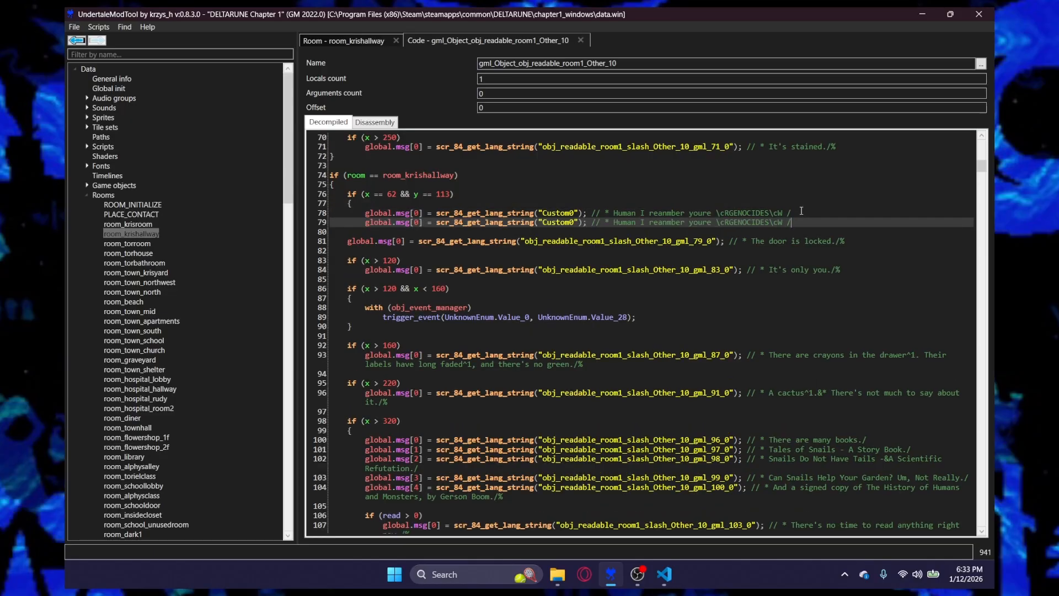
{"action": "key", "text": "Return"}
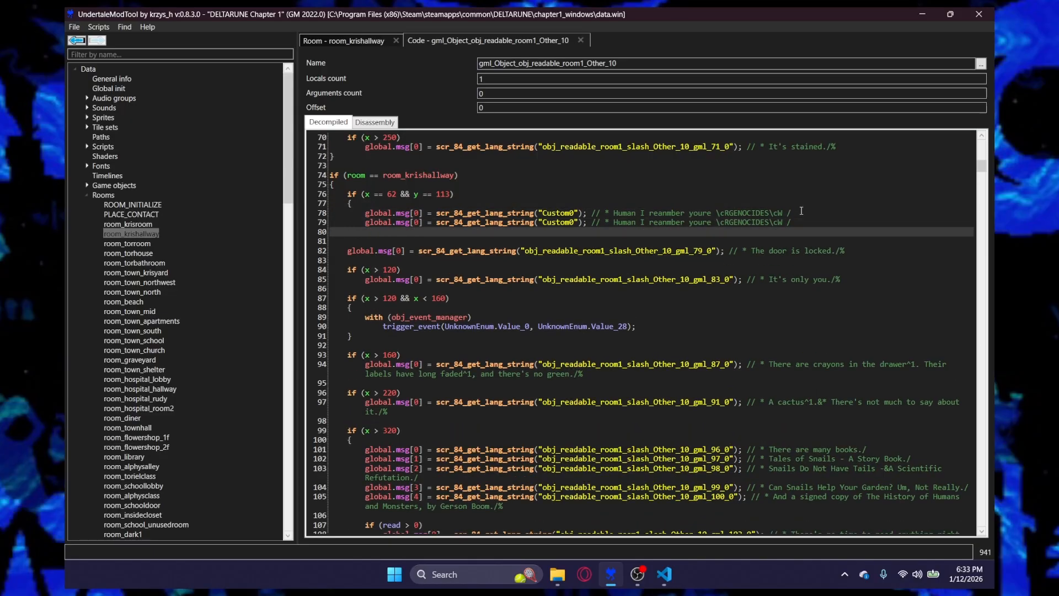
{"action": "type", "text": "}"}
Set the message index of the duplicated Custom0 line to global.msg[1].
{"action": "left_click", "coordinate": [420, 212]}
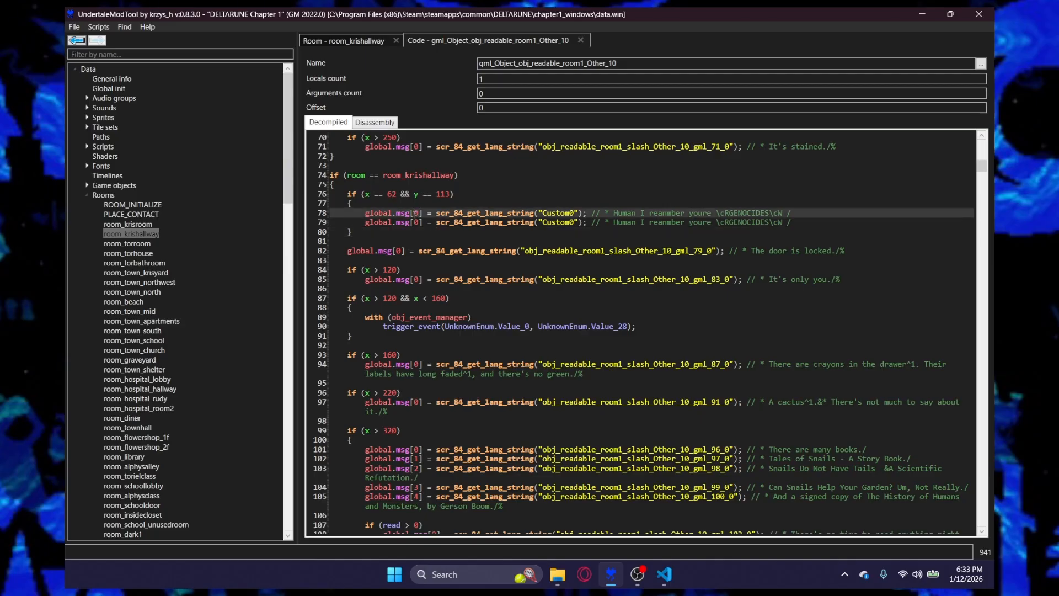
{"action": "left_click_drag", "start_coordinate": [414, 214], "coordinate": [418, 222]}
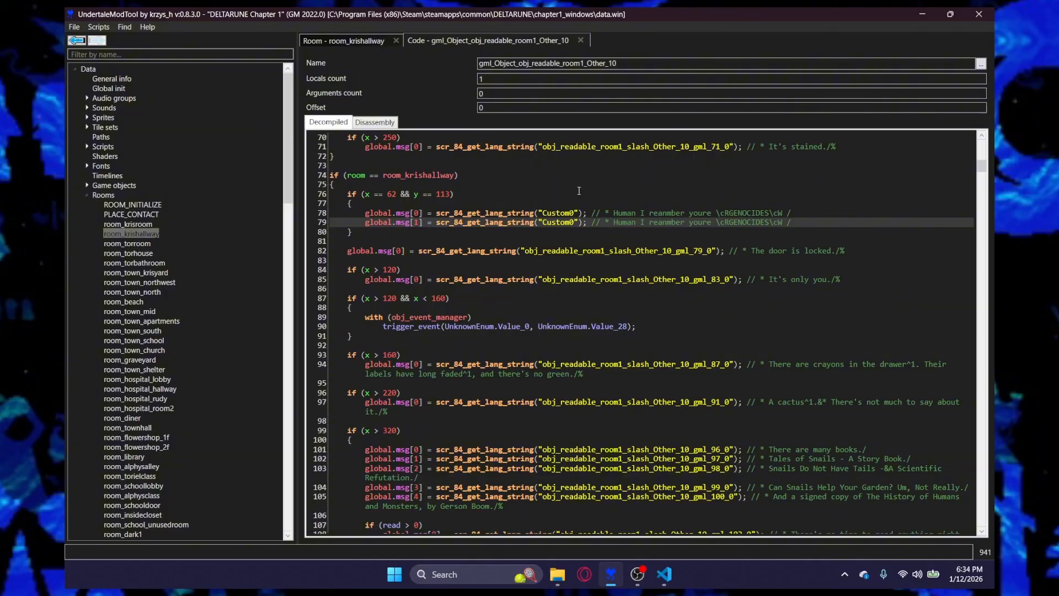
Change the language string key in the duplicated global.msg[1] line to "Custom1" and apply the code.
{"action": "key", "text": "BackSpace"}
{"action": "type", "text": "1"}
{"action": "left_click_drag", "start_coordinate": [359, 216], "coordinate": [847, 212]}
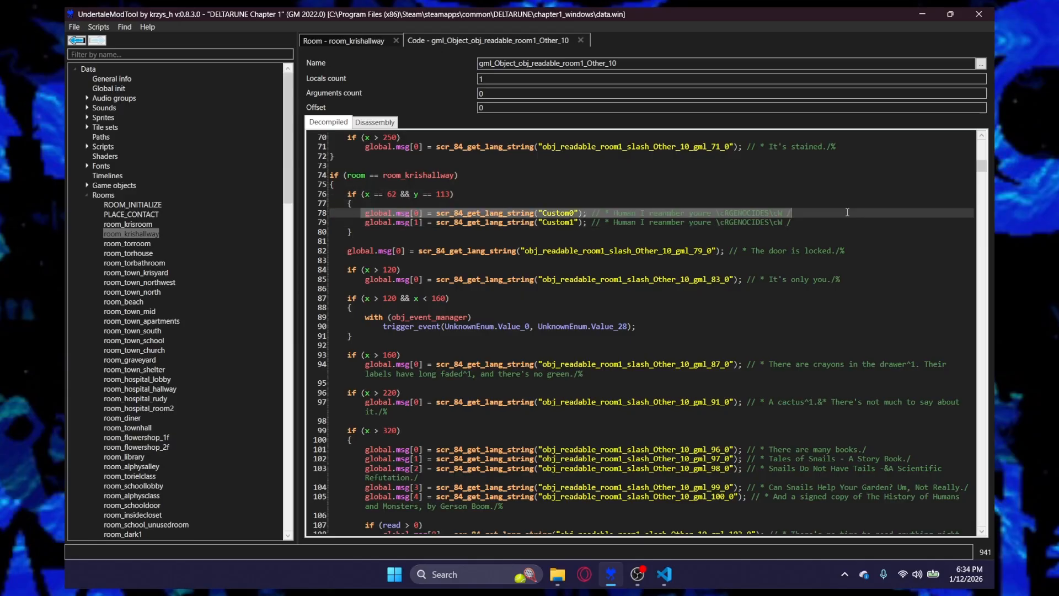
{"action": "left_click", "coordinate": [416, 224]}
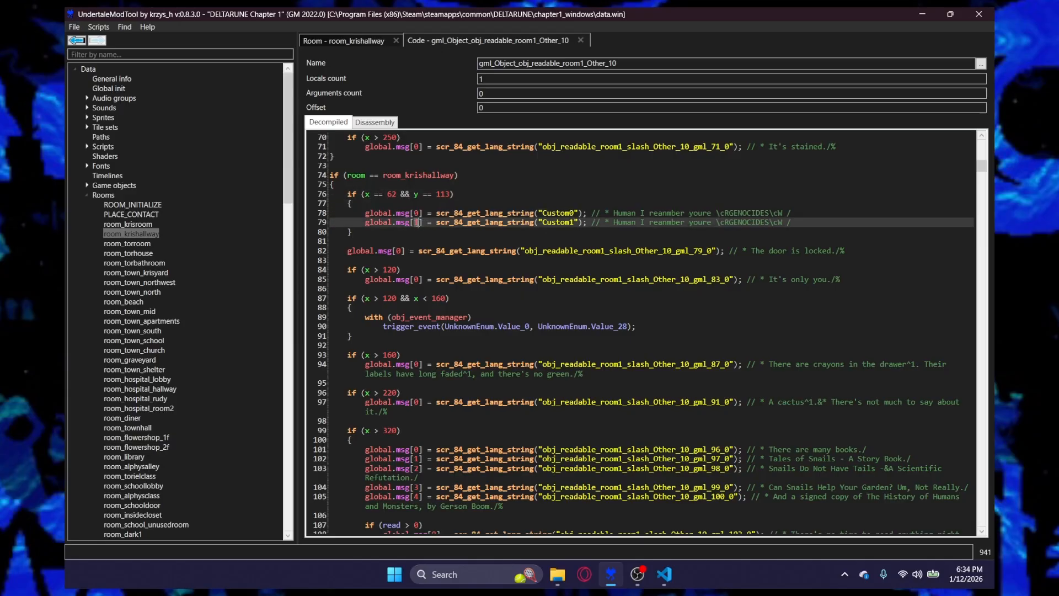
{"action": "left_click_drag", "start_coordinate": [365, 222], "coordinate": [805, 225]}
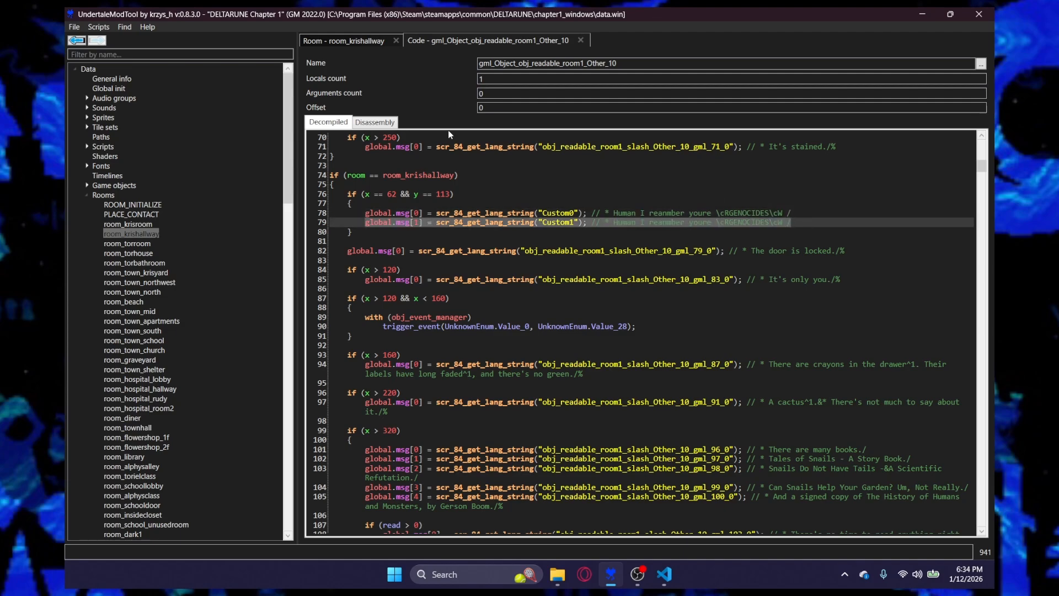
{"action": "type", "text": "global.msg[1] = scr_84_get_lang_string(\"Custom1\"); // * - sans/%"}
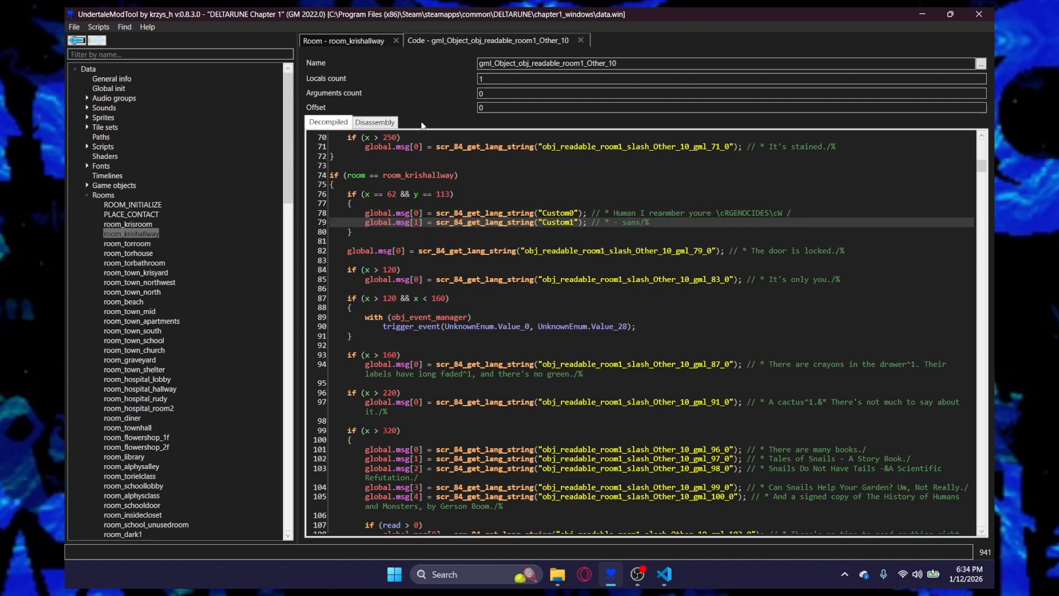
Save the modified game data as data.win in DELTARUNE's chapter1_windows folder, replacing the existing file.
{"action": "left_click", "coordinate": [333, 42]}
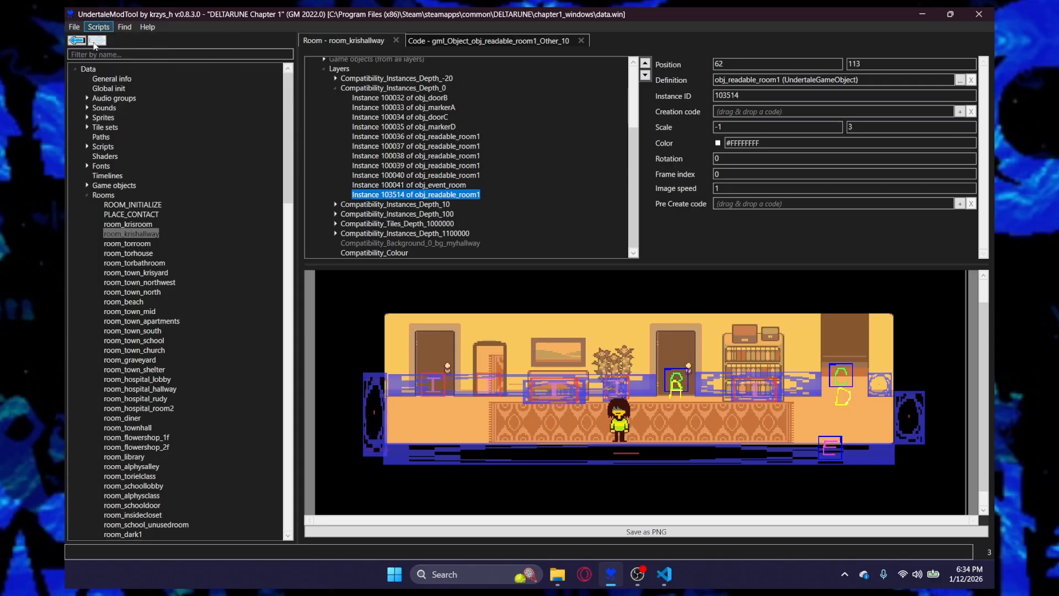
{"action": "left_click", "coordinate": [74, 28]}
{"action": "left_click", "coordinate": [84, 63]}
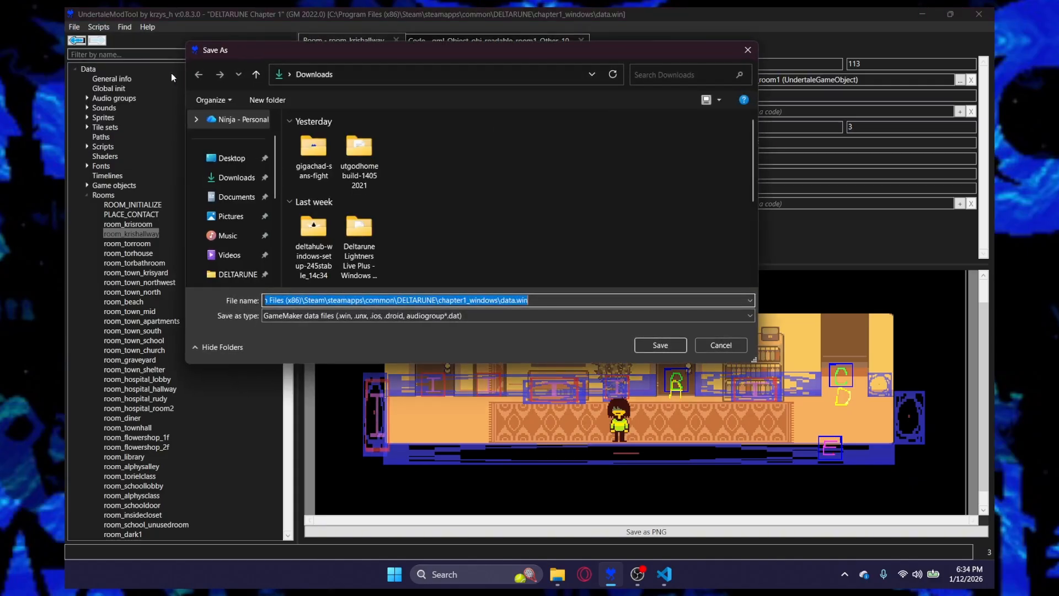
{"action": "scroll", "coordinate": [223, 231], "scroll_direction": "down", "scroll_amount": 1}
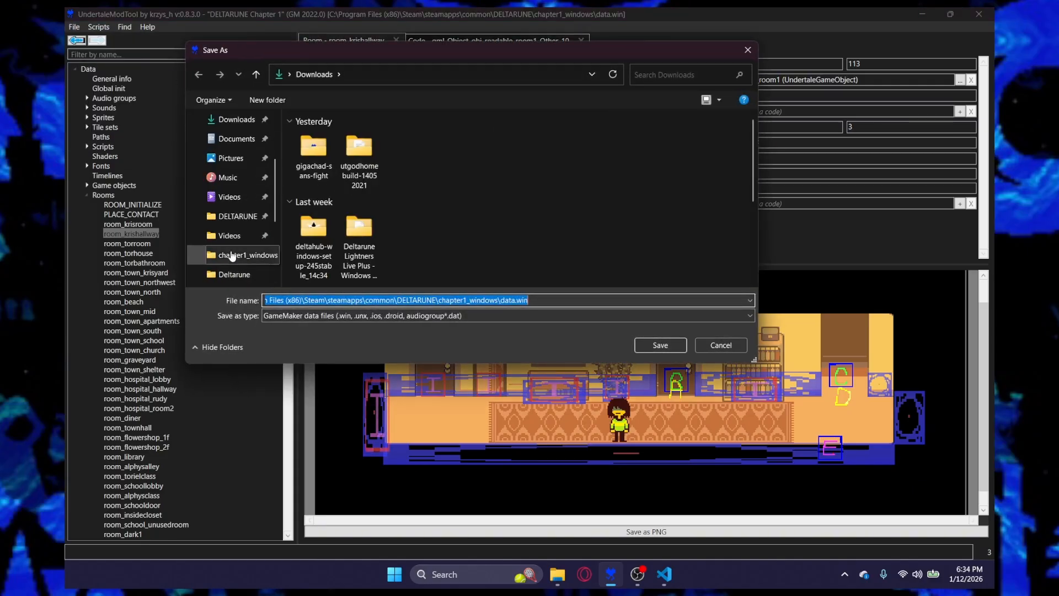
{"action": "left_click", "coordinate": [231, 217]}
{"action": "double_click", "coordinate": [332, 138]}
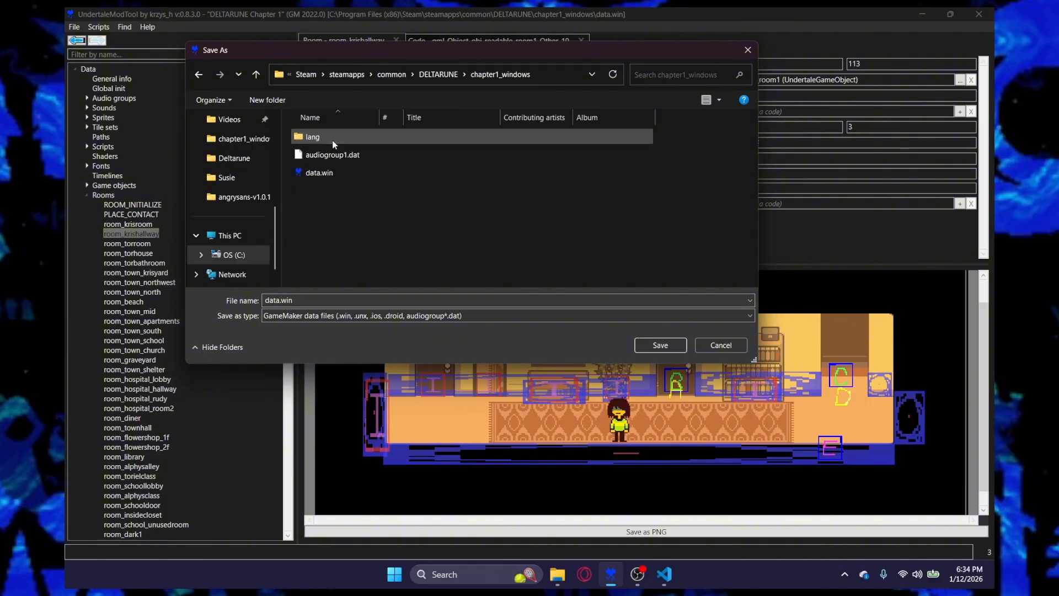
{"action": "left_click", "coordinate": [342, 173]}
{"action": "left_click", "coordinate": [659, 346]}
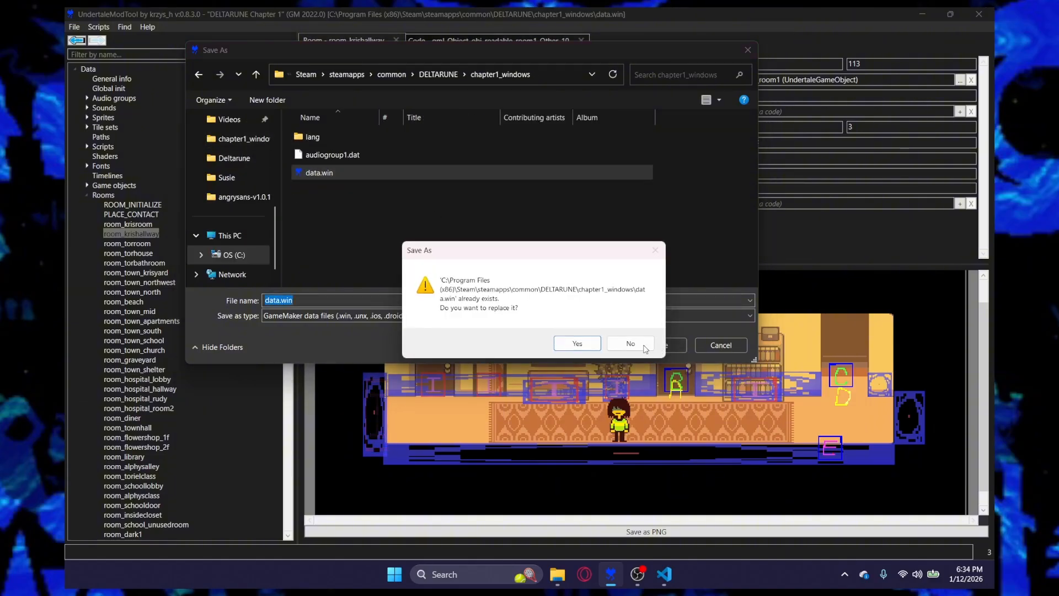
{"action": "left_click", "coordinate": [577, 344]}
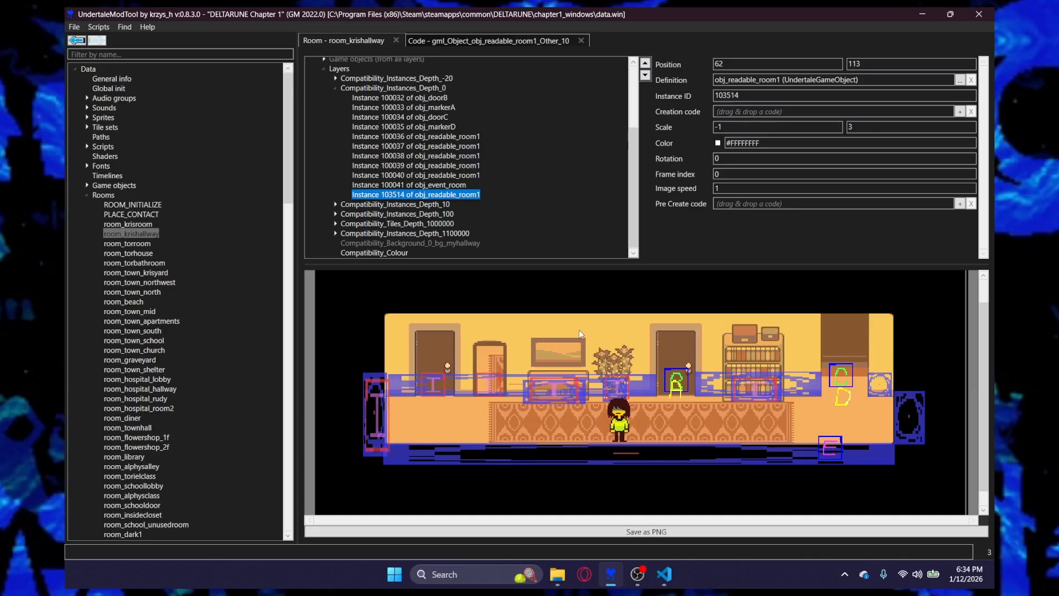
Minimize the open windows, switch to File Explorer and launch DELTARUNE.exe from the DELTARUNE folder.
{"action": "left_click", "coordinate": [923, 14]}
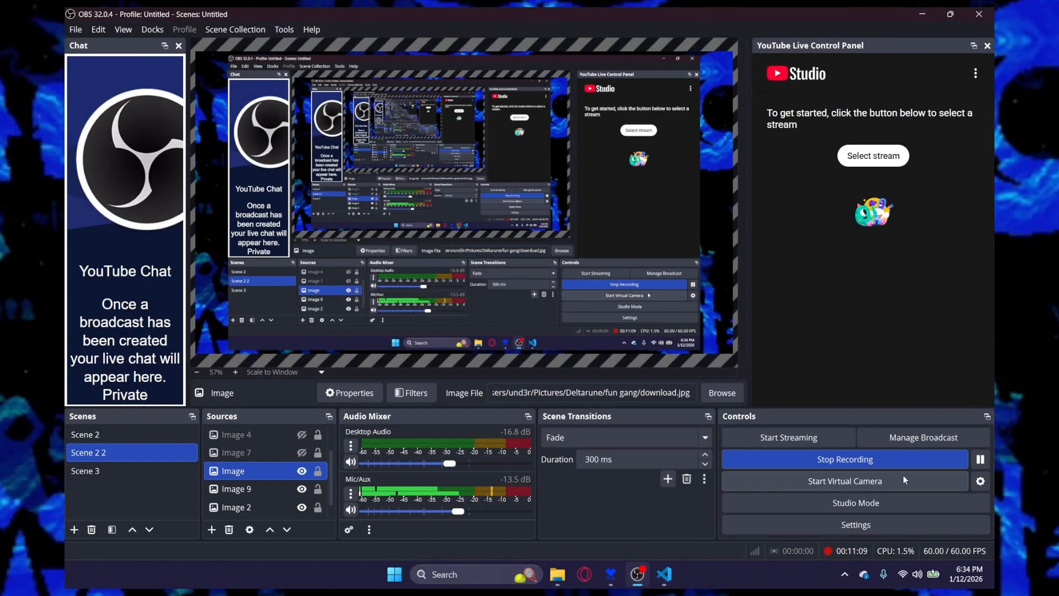
{"action": "left_click", "coordinate": [923, 14]}
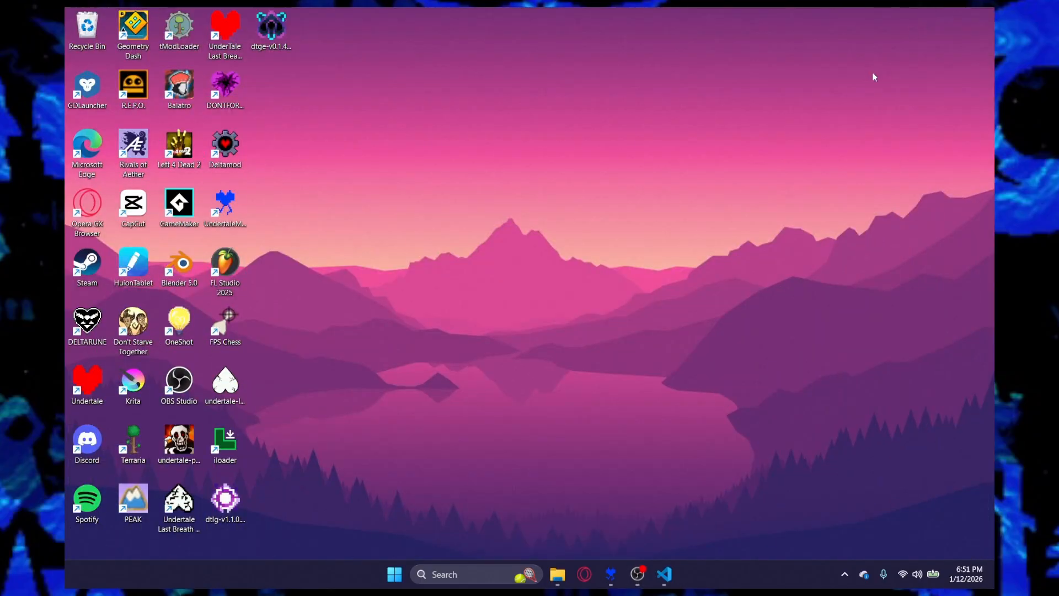
{"action": "left_click", "coordinate": [394, 574]}
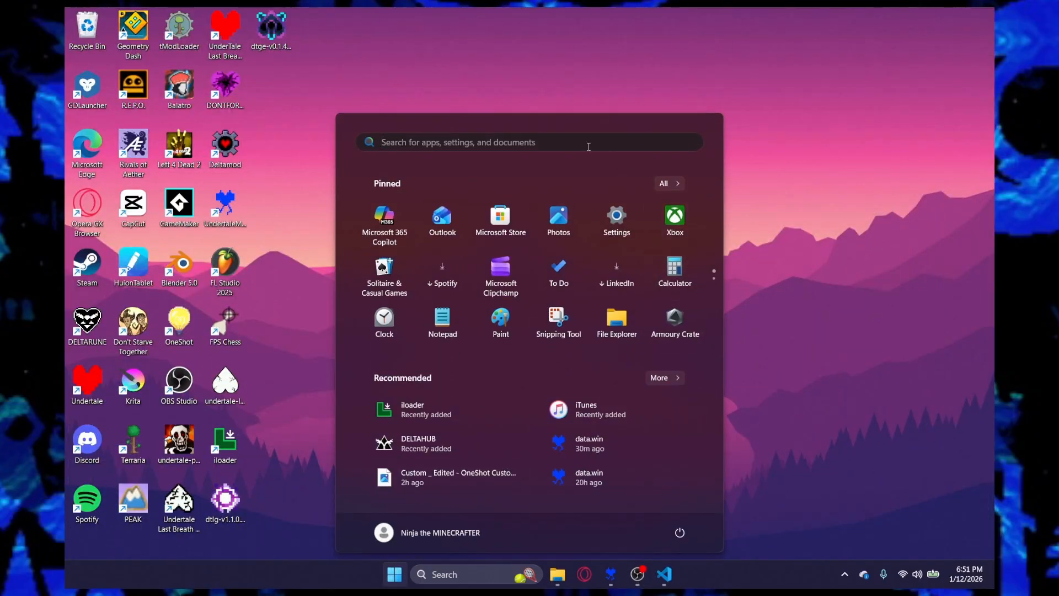
{"action": "left_click", "coordinate": [589, 146]}
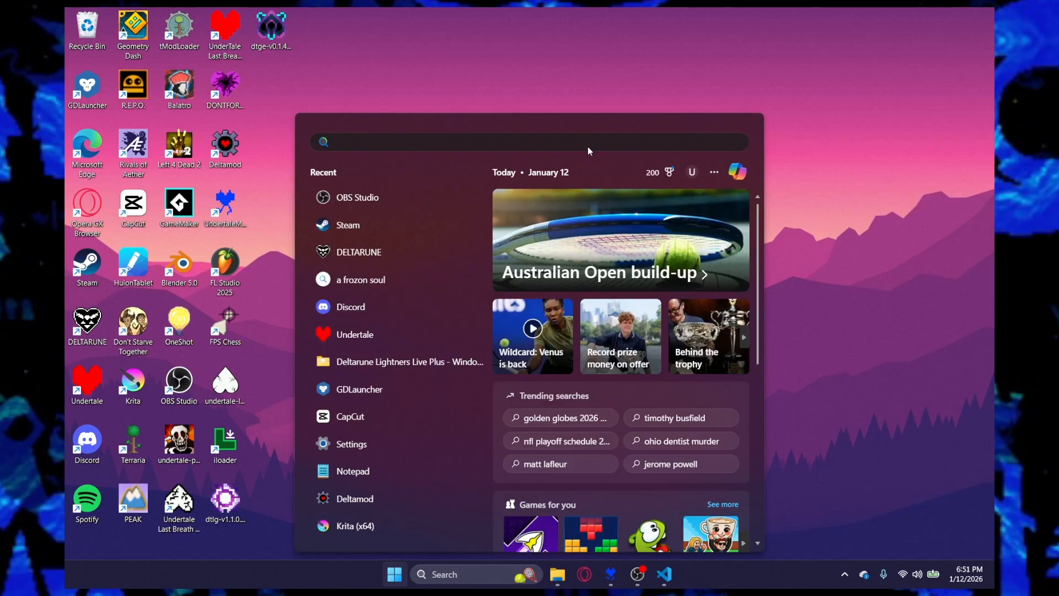
{"action": "left_click", "coordinate": [554, 576]}
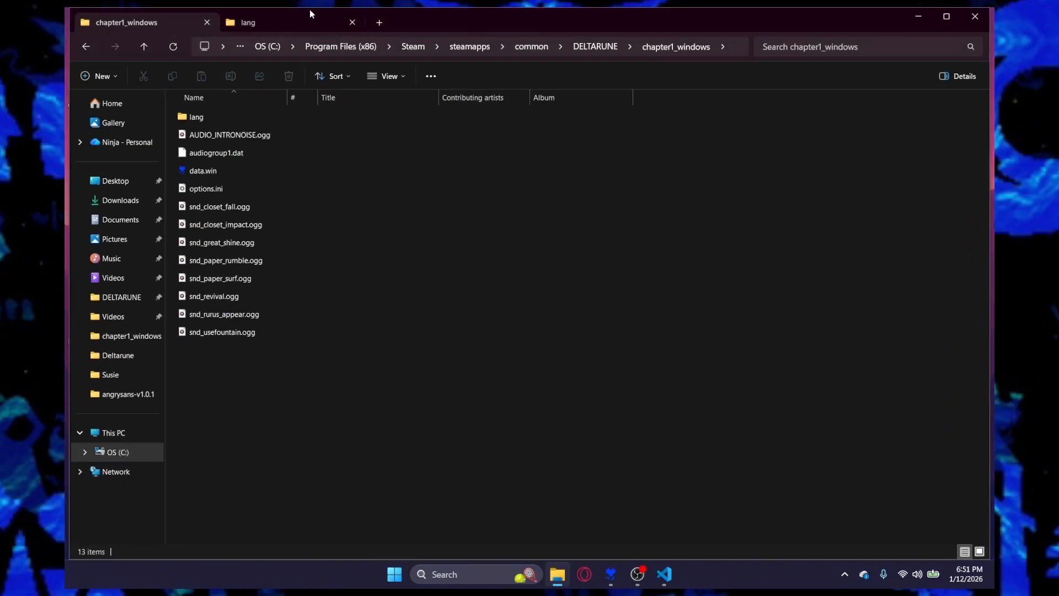
{"action": "left_click", "coordinate": [593, 46]}
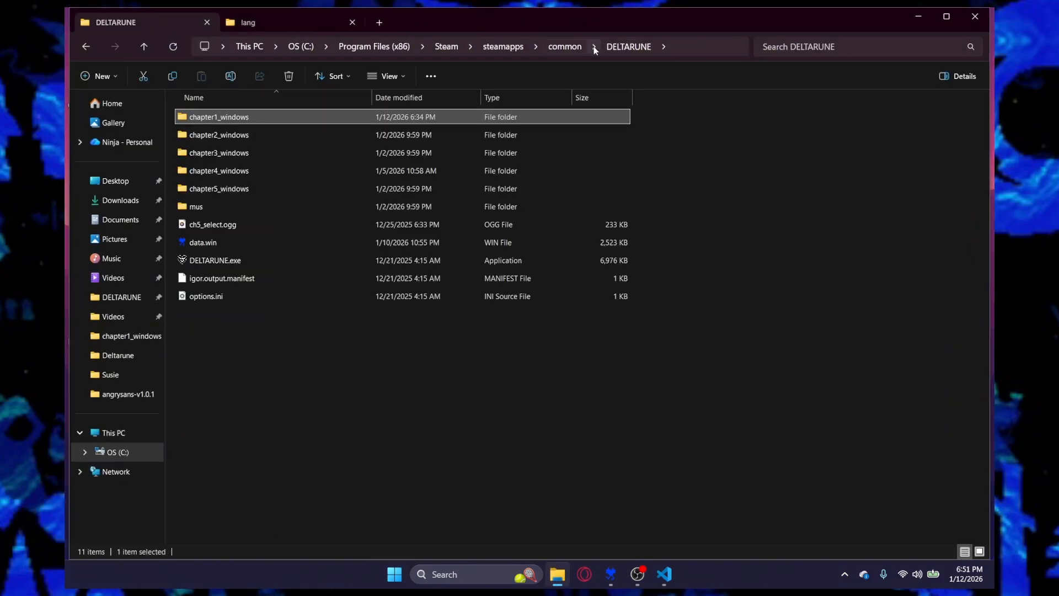
{"action": "left_click", "coordinate": [264, 259]}
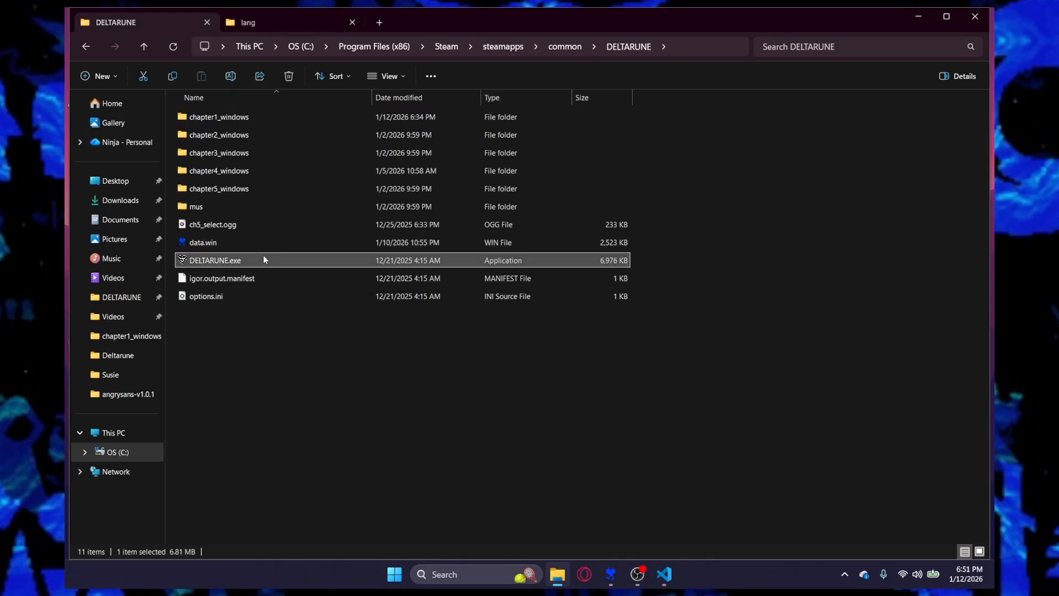
{"action": "double_click", "coordinate": [263, 260]}
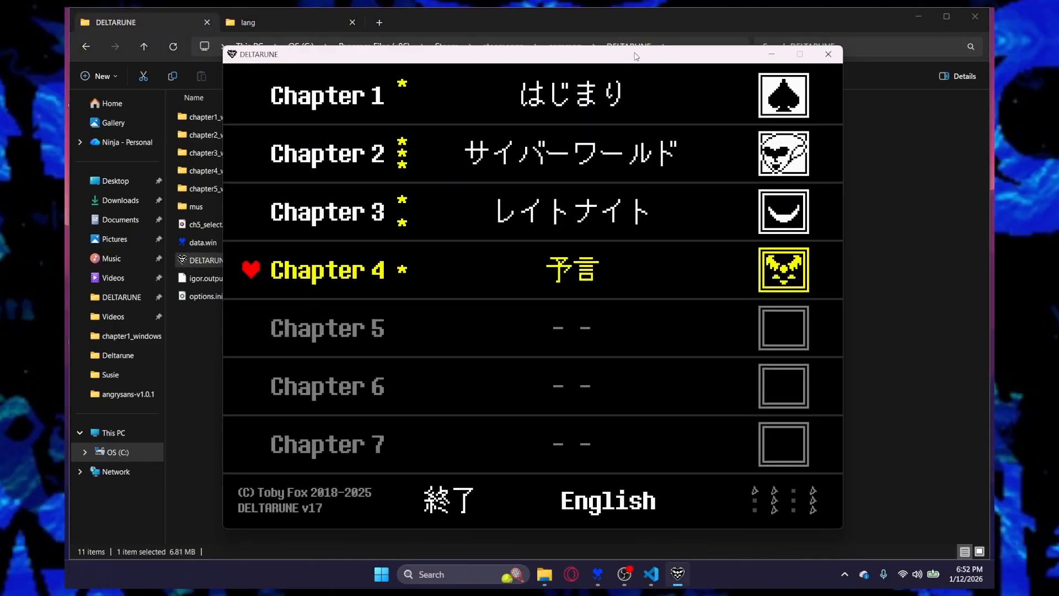
Switch the game's language to English and select Chapter 1 on the chapter selection screen.
{"action": "key", "text": "Down"}
{"action": "key", "text": "Down"}
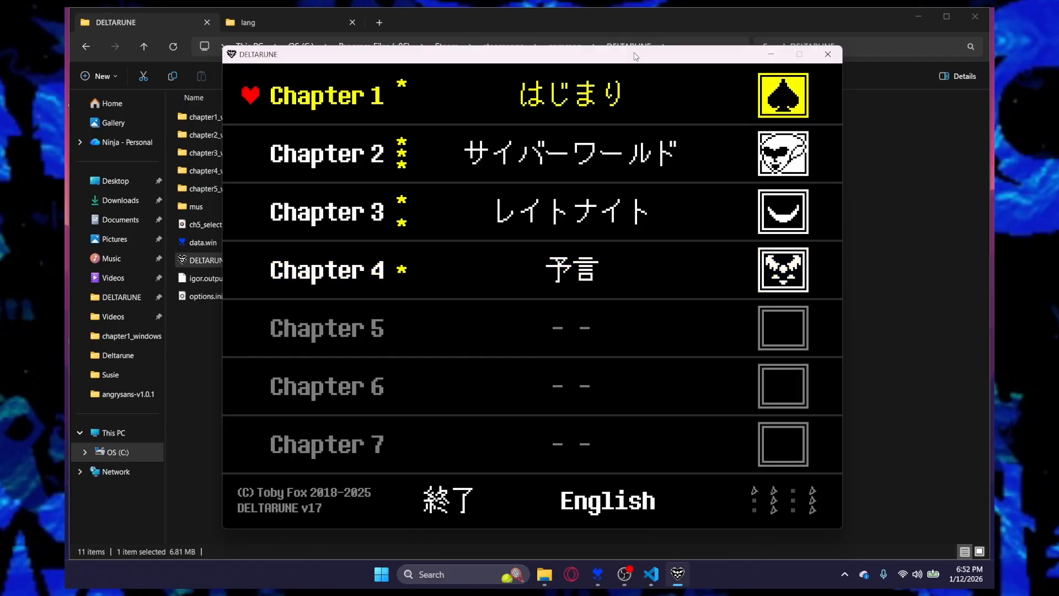
{"action": "key", "text": "Up"}
{"action": "key", "text": "Right"}
{"action": "key", "text": "z"}
{"action": "key", "text": "Down"}
{"action": "key", "text": "Down"}
{"action": "key", "text": "z"}
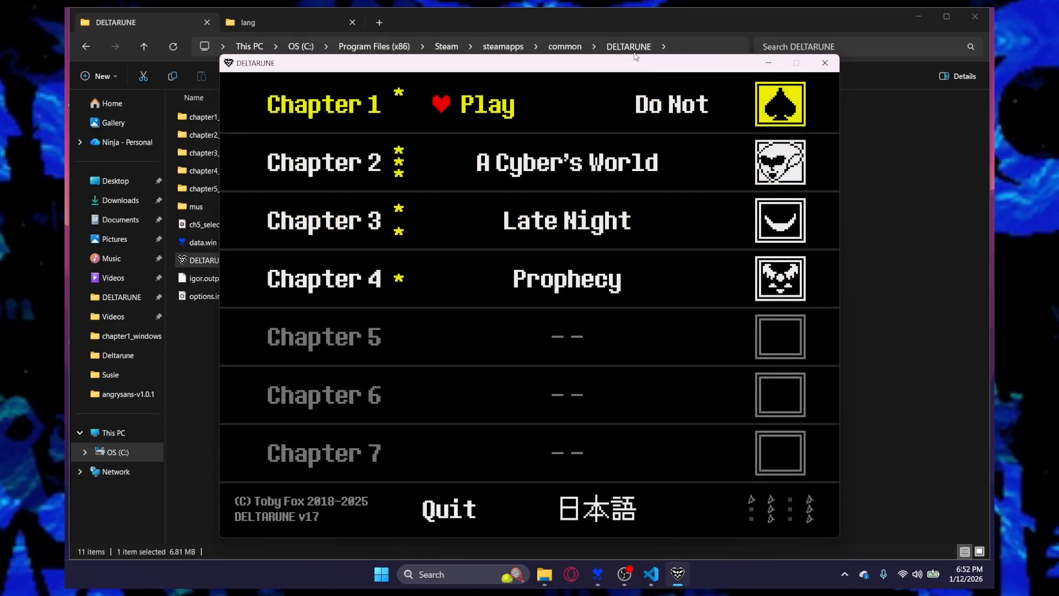
Play Chapter 1, skip the intro and start a new game in the empty second save slot.
{"action": "key", "text": "z"}
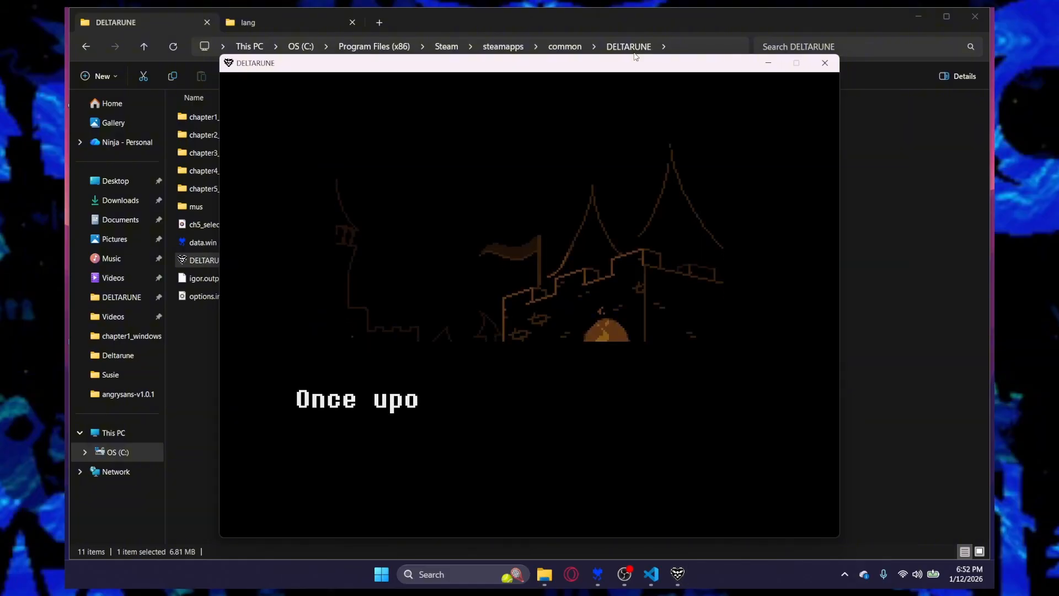
{"action": "key", "text": "z"}
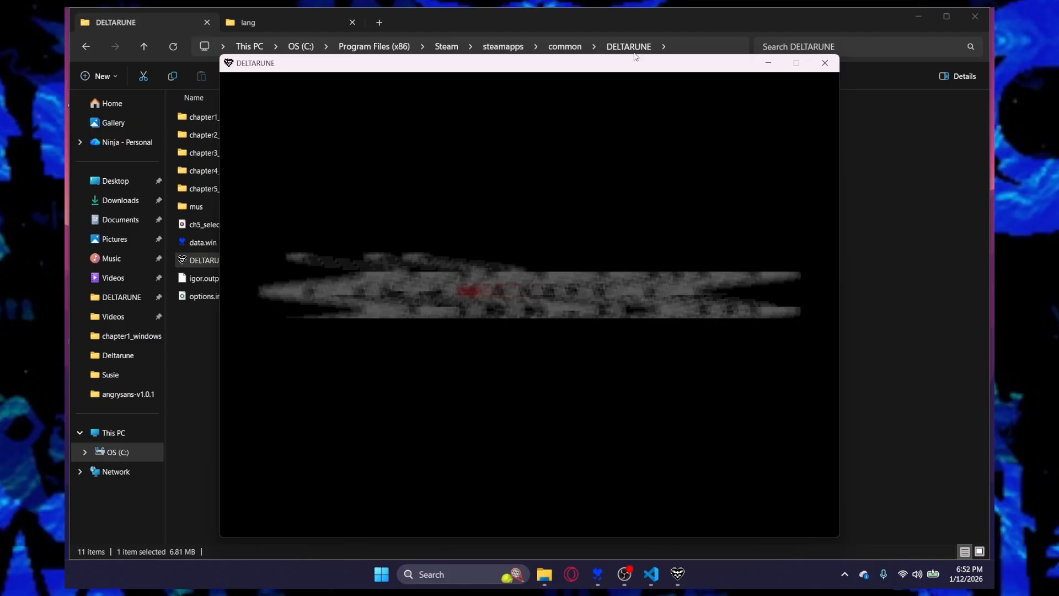
{"action": "key", "text": "z"}
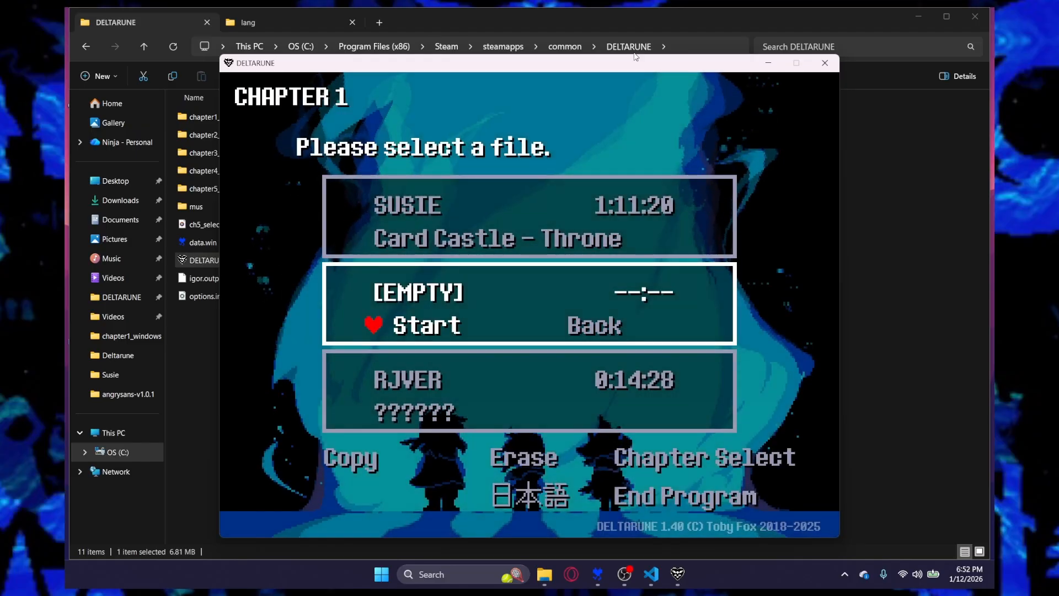
{"action": "key", "text": "z"}
{"action": "left_click_drag", "start_coordinate": [524, 67], "coordinate": [524, 60]}
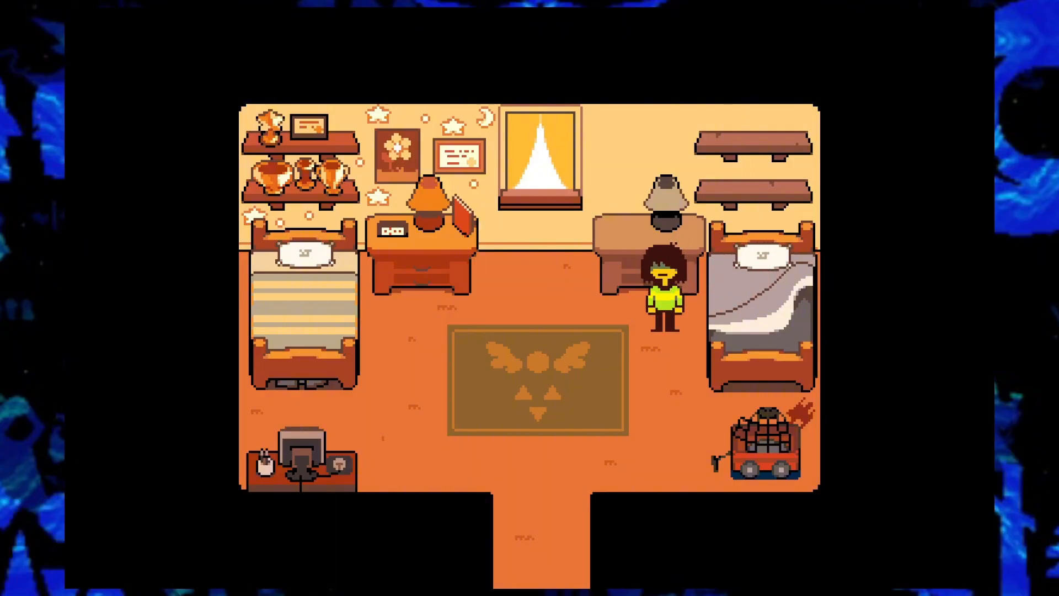
Walk Kris from the bedroom to the far left end of the hallway and inspect the new readable object.
{"action": "key", "text": "Left"}
{"action": "key", "text": "Down"}
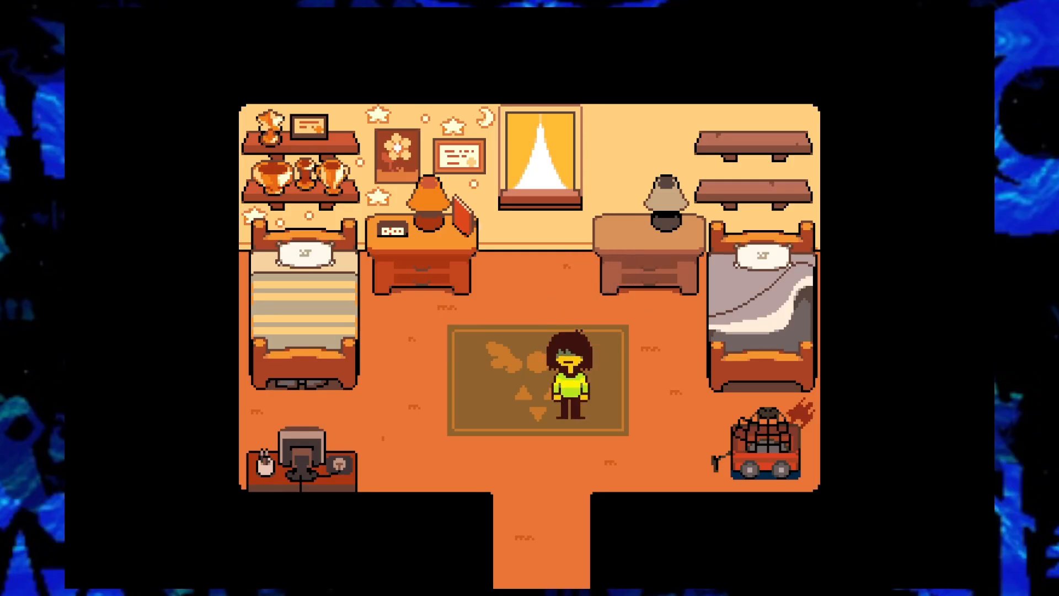
{"action": "key", "text": "Left"}
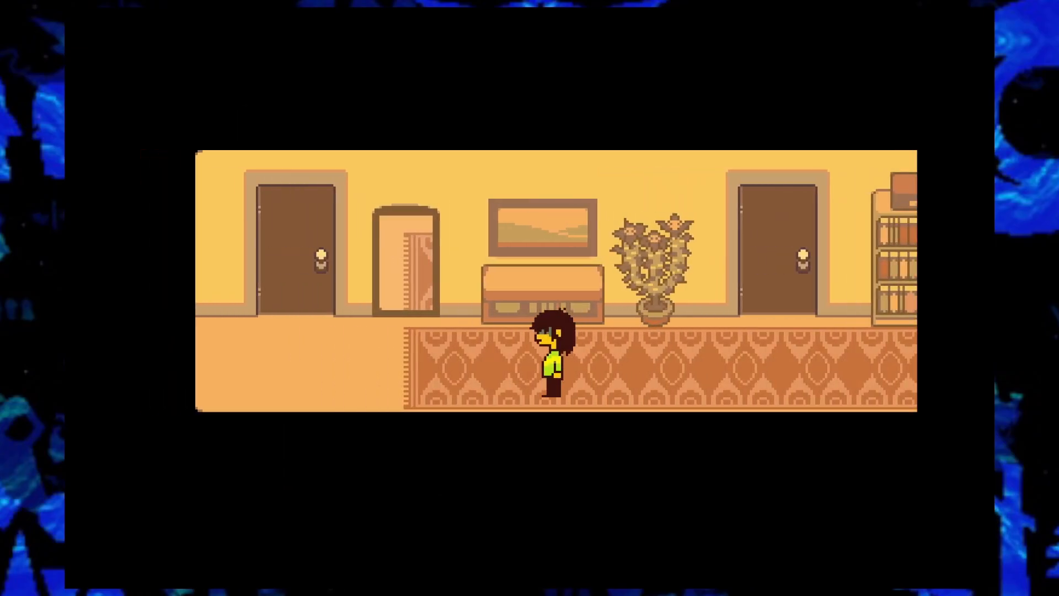
{"action": "key", "text": "Up"}
{"action": "key", "text": "Left"}
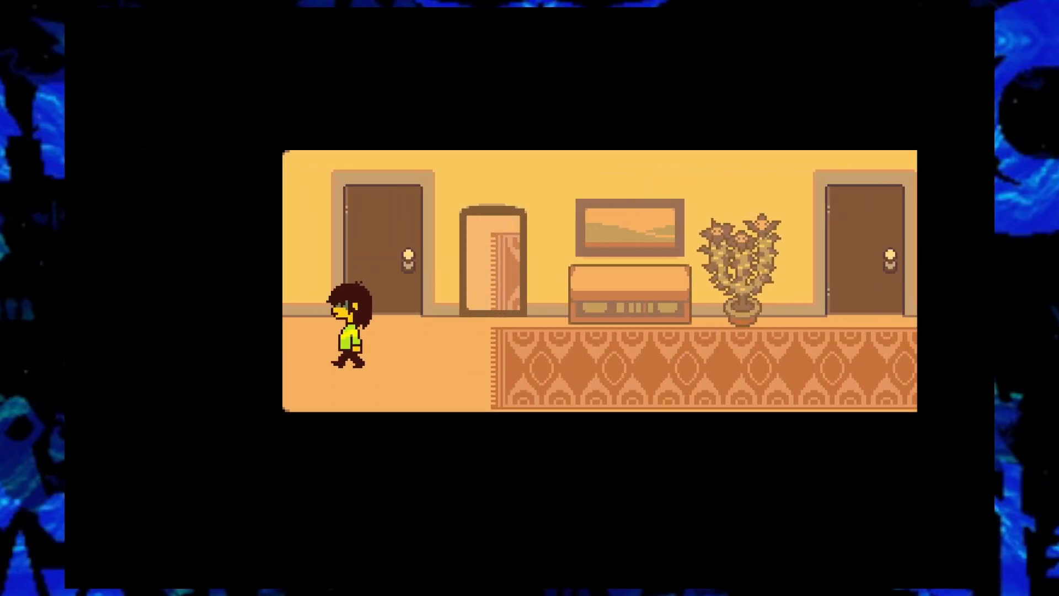
{"action": "key", "text": "z"}
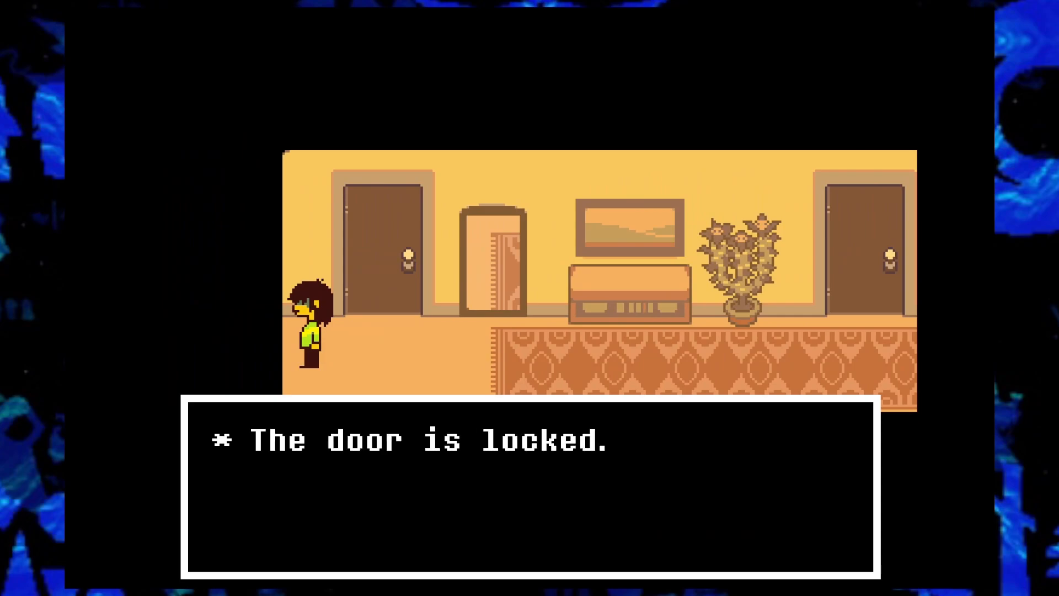
{"action": "key", "text": "z"}
Test the readable object at the hallway's left end again from lower positions, visiting the mirror in between.
{"action": "key", "text": "Down"}
{"action": "key", "text": "z"}
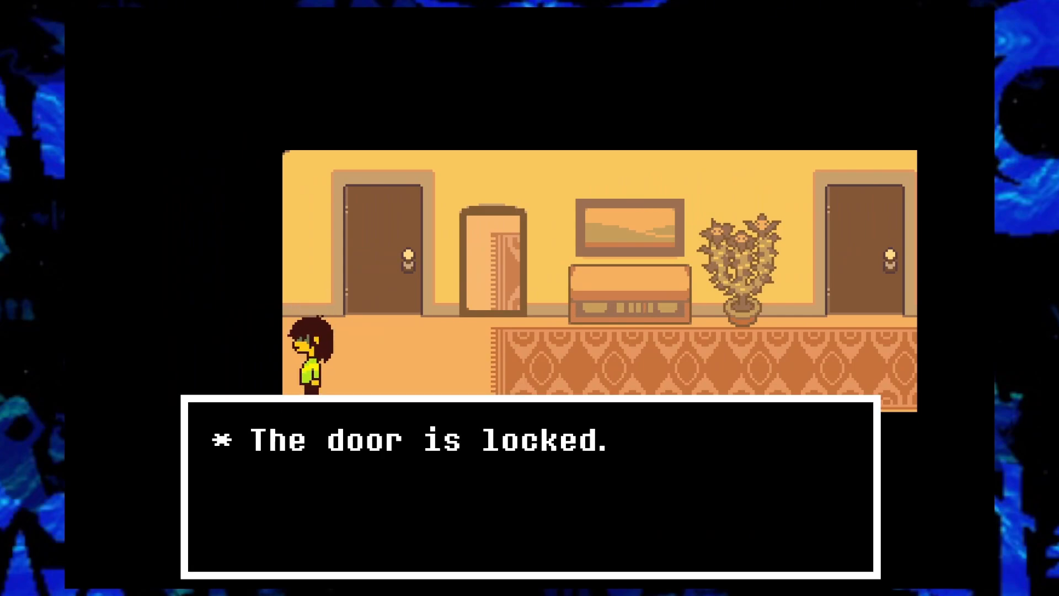
{"action": "key", "text": "z"}
{"action": "key", "text": "Right"}
{"action": "key", "text": "Up"}
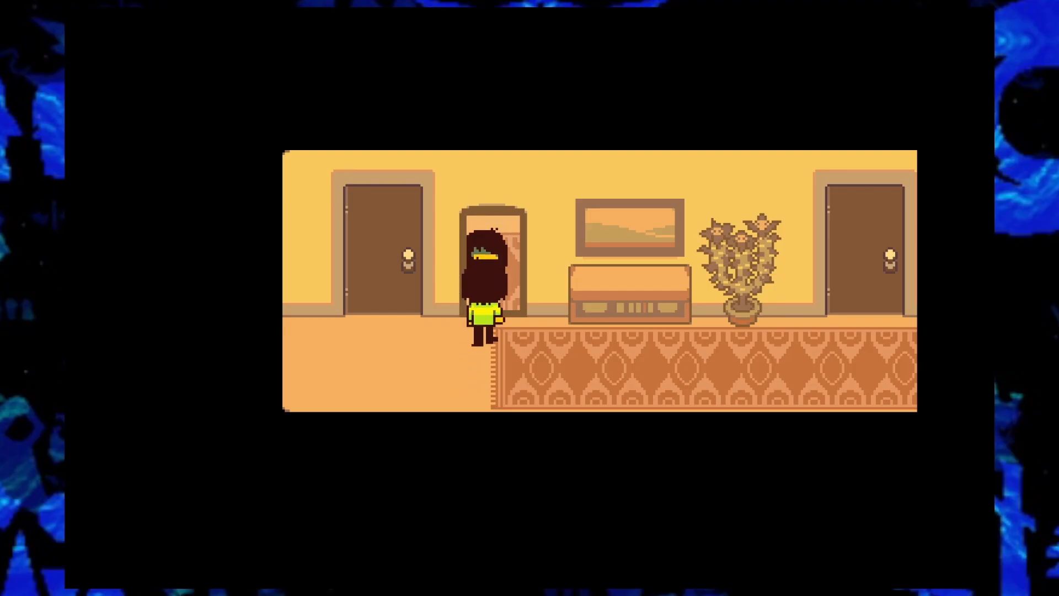
{"action": "key", "text": "Right"}
{"action": "key", "text": "Down"}
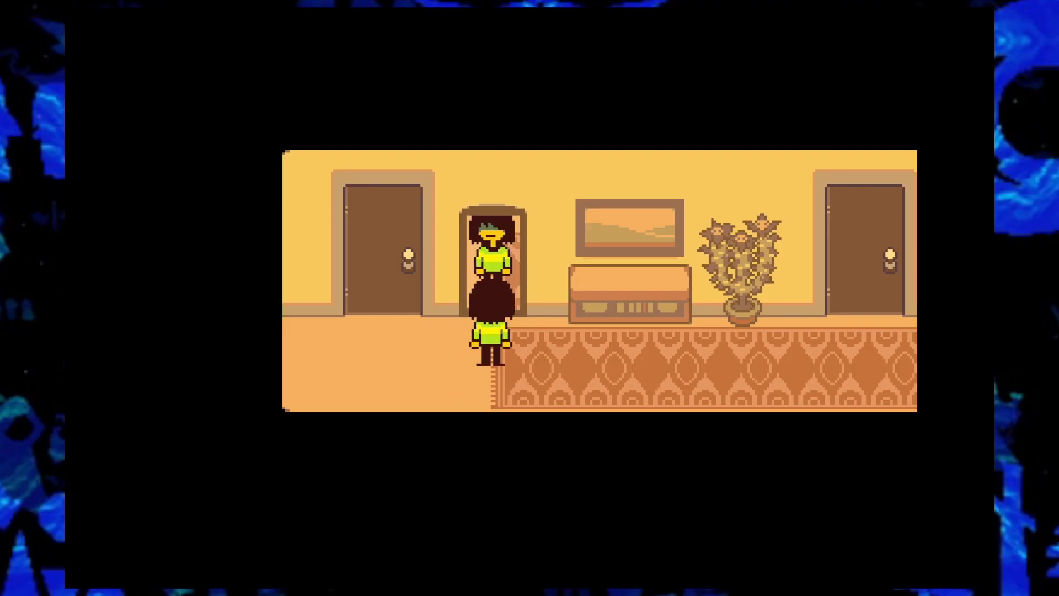
{"action": "key", "text": "Left"}
{"action": "key", "text": "z"}
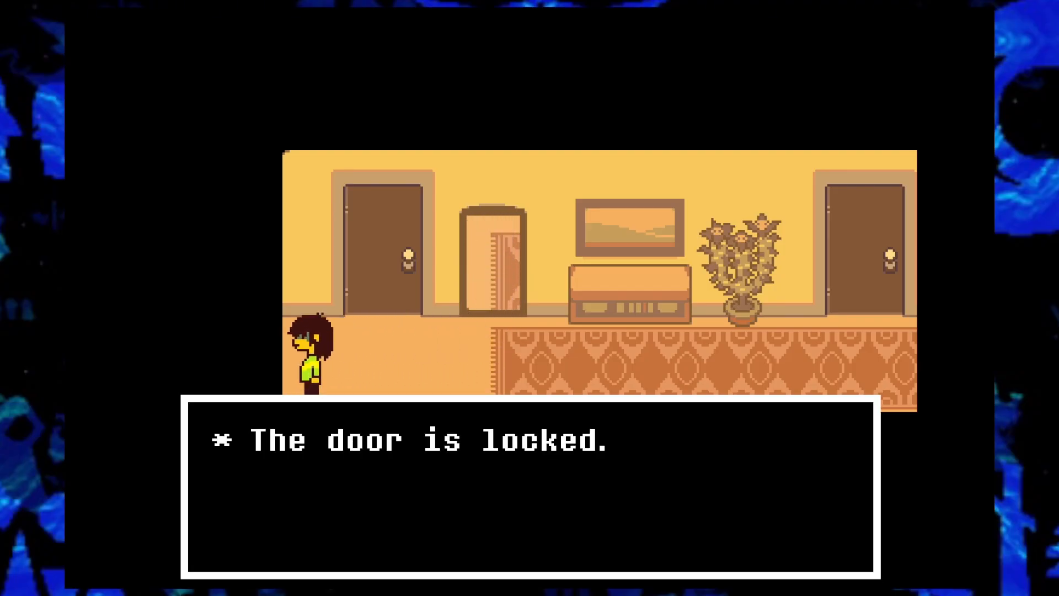
{"action": "key", "text": "z"}
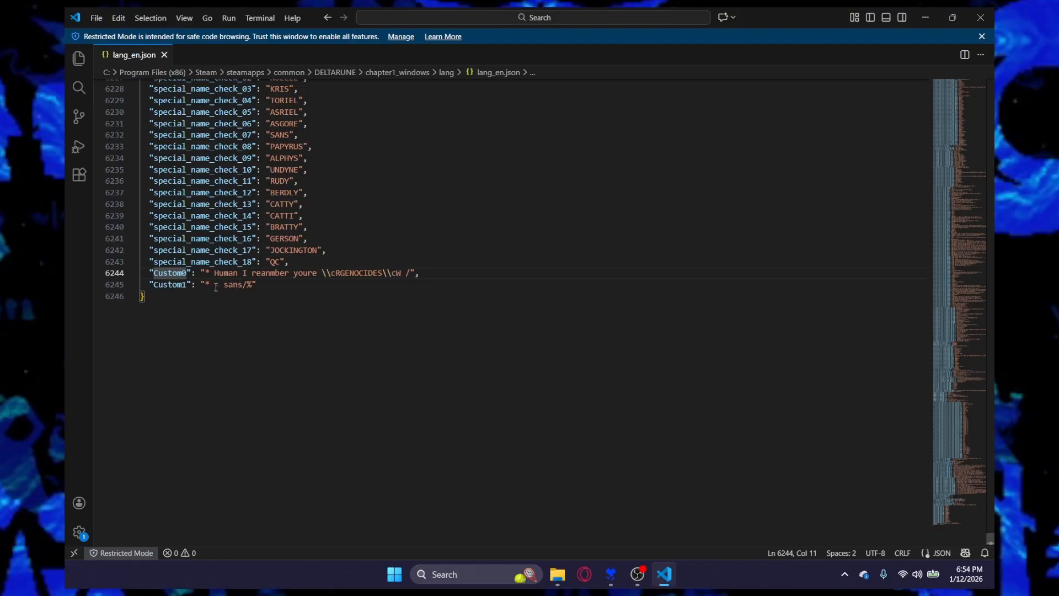
Examine the Custom0 and Custom1 entries at the end of lang_en.json in Visual Studio Code.
{"action": "scroll", "coordinate": [242, 264], "scroll_direction": "up", "scroll_amount": 1}
{"action": "scroll", "coordinate": [242, 267], "scroll_direction": "down", "scroll_amount": 1}
{"action": "left_click", "coordinate": [244, 273]}
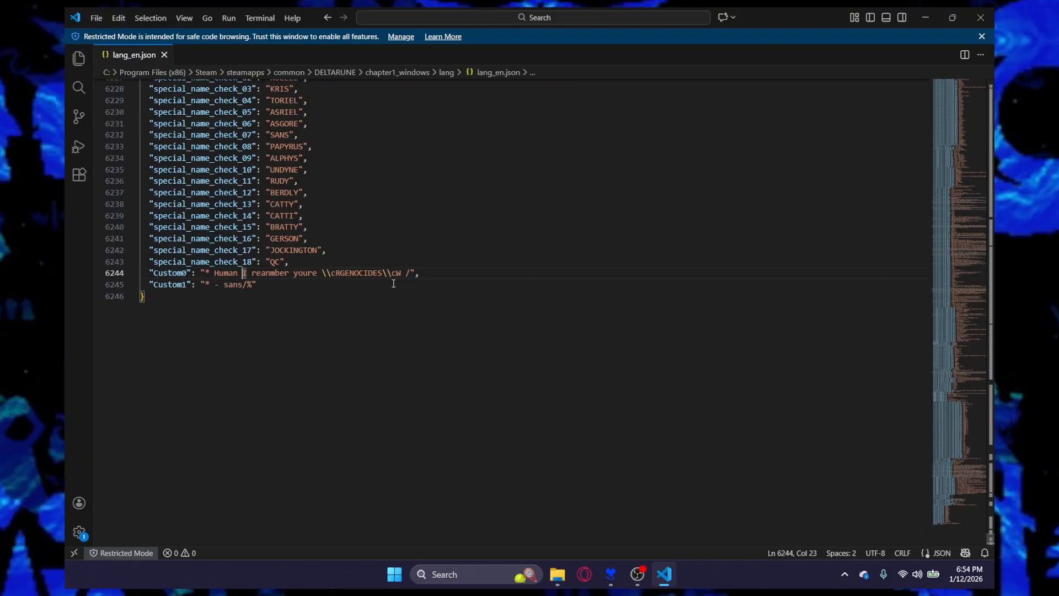
{"action": "left_click", "coordinate": [243, 285]}
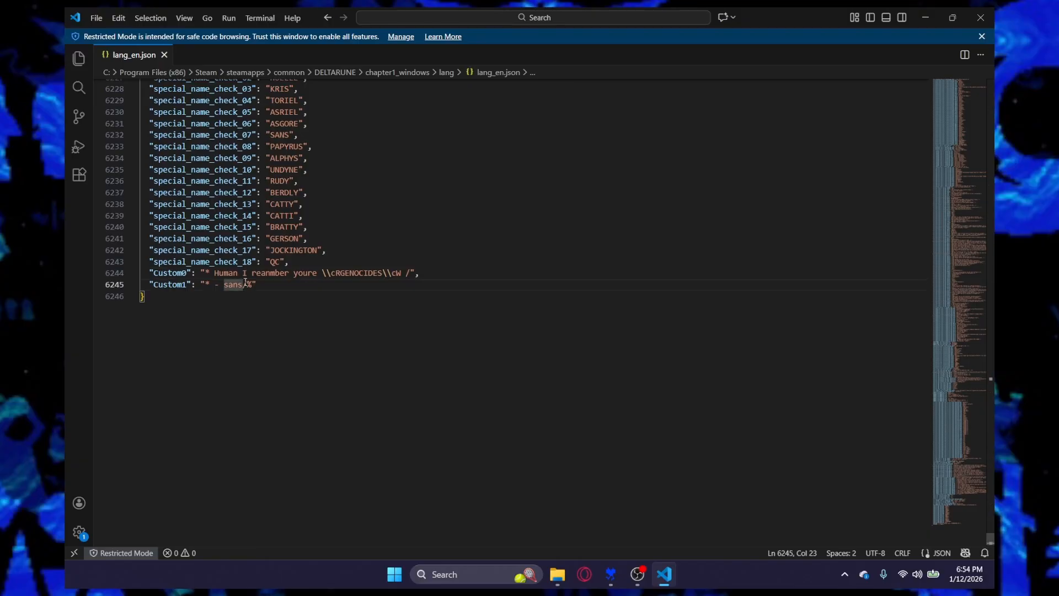
Try the pause codes ^6, ^5 and ^1 in the Custom1 dialogue text of lang_en.json.
{"action": "key", "text": "Left"}
{"action": "type", "text": "^"}
{"action": "key", "text": "Left"}
{"action": "type", "text": "^6"}
{"action": "key", "text": "BackSpace"}
{"action": "type", "text": "5"}
{"action": "key", "text": "BackSpace"}
{"action": "type", "text": "1"}
{"action": "key", "text": "BackSpace"}
{"action": "key", "text": "BackSpace"}
Examine how the ^1 pause code is used in the obj_npc_room dialogue lines of lang_en.json.
{"action": "scroll", "coordinate": [452, 295], "scroll_direction": "up", "scroll_amount": 10}
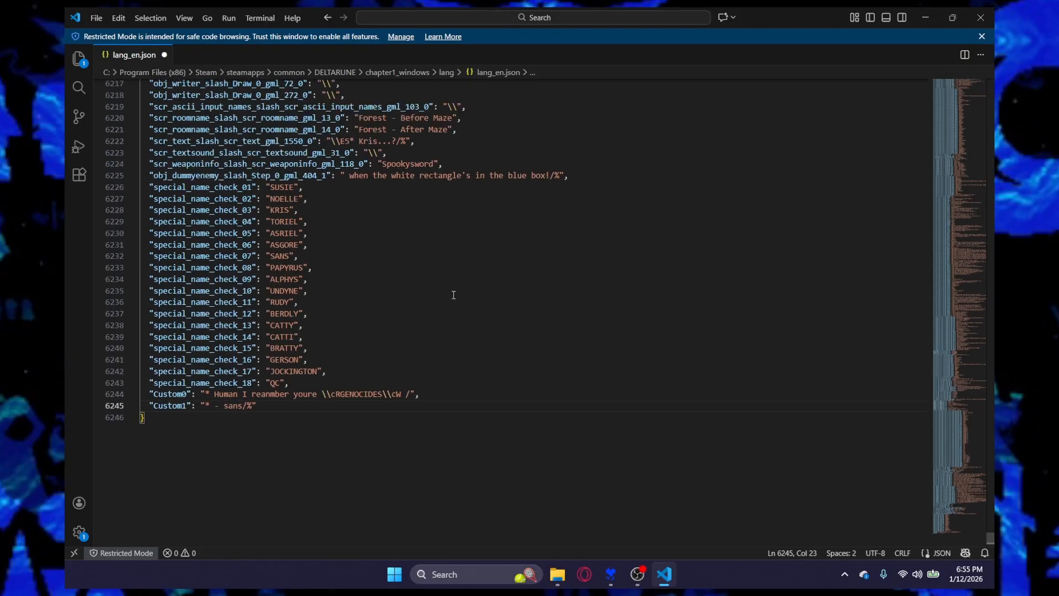
{"action": "scroll", "coordinate": [455, 291], "scroll_direction": "up", "scroll_amount": 2}
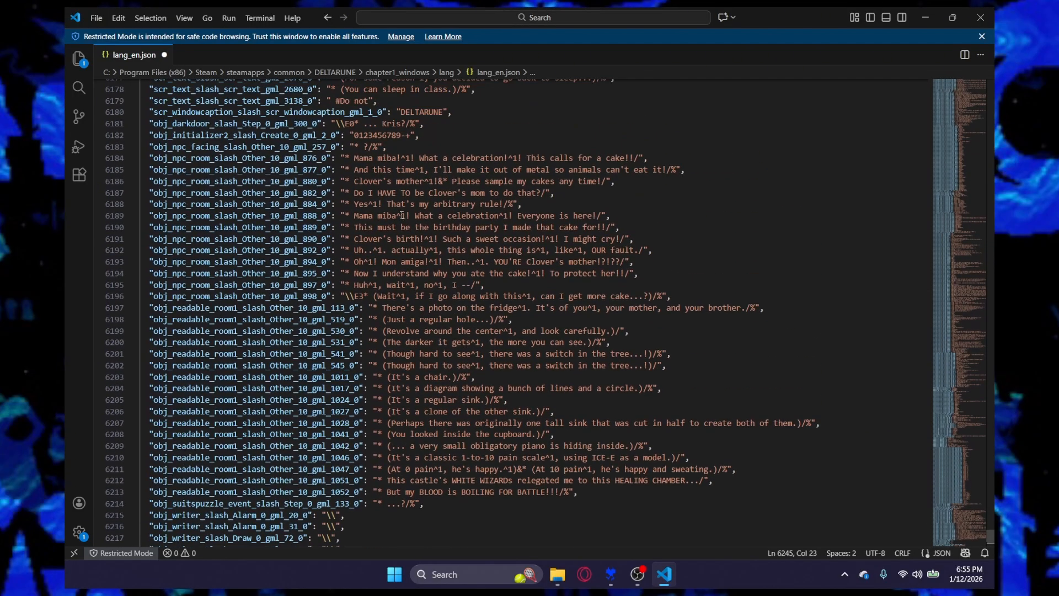
{"action": "left_click_drag", "start_coordinate": [399, 216], "coordinate": [411, 215]}
{"action": "left_click_drag", "start_coordinate": [499, 216], "coordinate": [559, 239]}
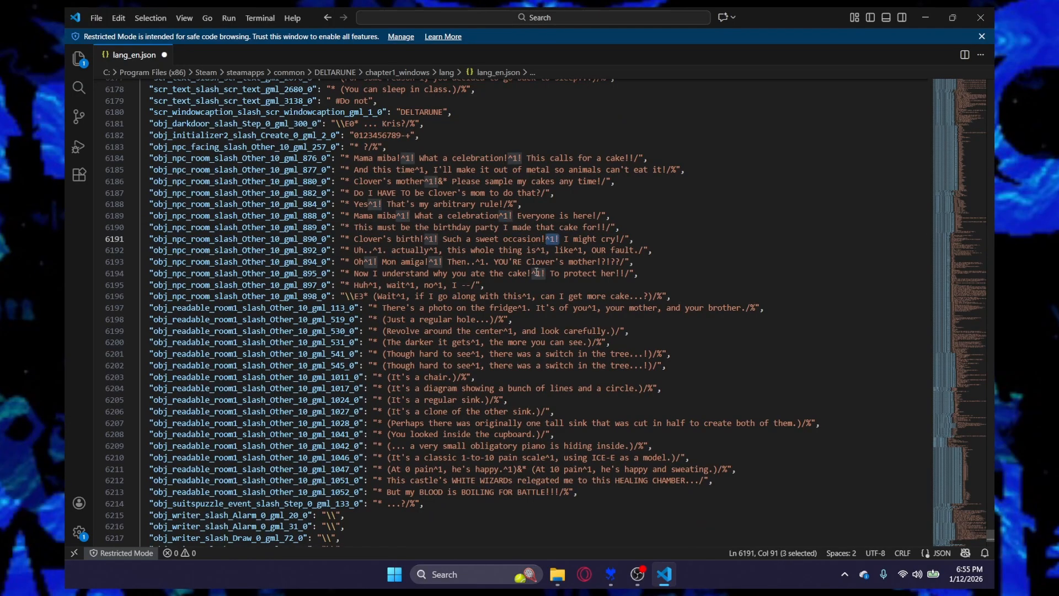
{"action": "left_click_drag", "start_coordinate": [533, 273], "coordinate": [546, 273]}
{"action": "left_click_drag", "start_coordinate": [429, 262], "coordinate": [452, 262]}
{"action": "scroll", "coordinate": [452, 247], "scroll_direction": "up", "scroll_amount": 4}
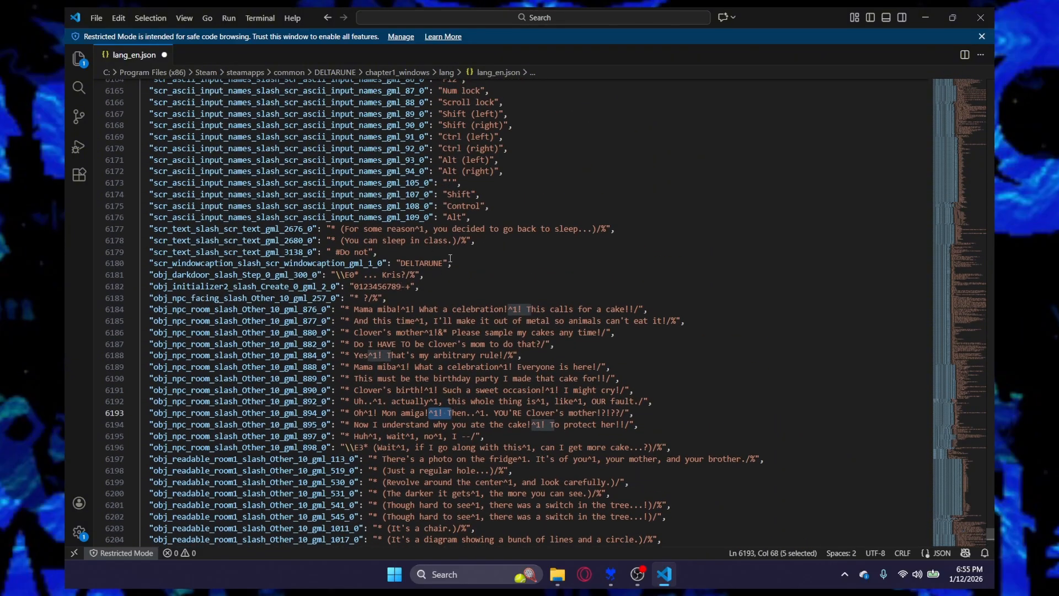
Examine further ^1 pause codes in the obj_krisroom and worm dialogue lines earlier in lang_en.json.
{"action": "scroll", "coordinate": [419, 259], "scroll_direction": "up", "scroll_amount": 2}
{"action": "scroll", "coordinate": [477, 246], "scroll_direction": "up", "scroll_amount": 20}
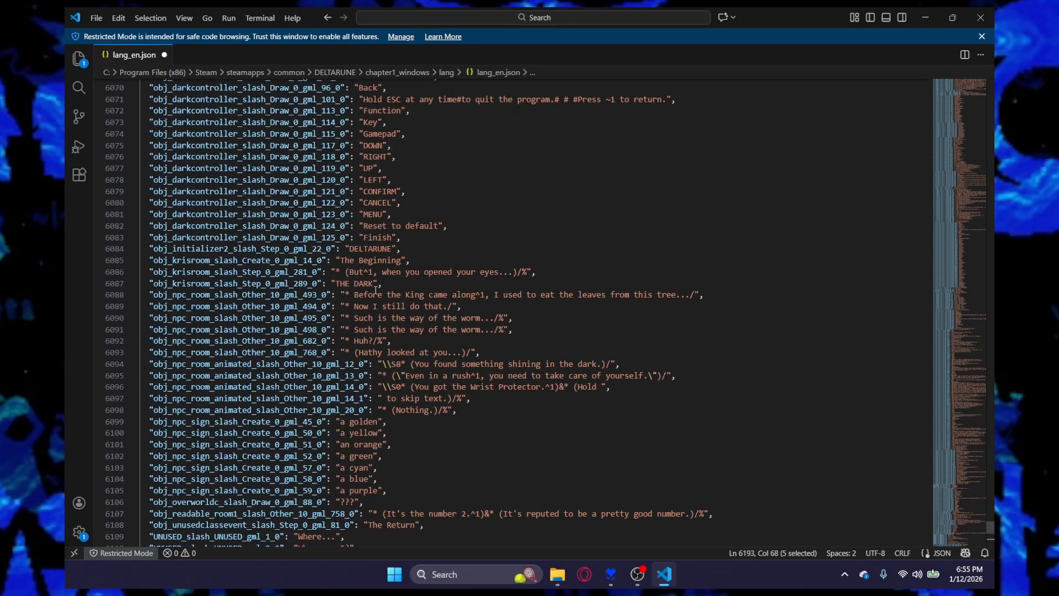
{"action": "left_click_drag", "start_coordinate": [364, 272], "coordinate": [387, 274]}
{"action": "left_click_drag", "start_coordinate": [476, 296], "coordinate": [490, 295]}
{"action": "left_click_drag", "start_coordinate": [363, 272], "coordinate": [373, 272]}
{"action": "scroll", "coordinate": [493, 177], "scroll_direction": "up", "scroll_amount": 4}
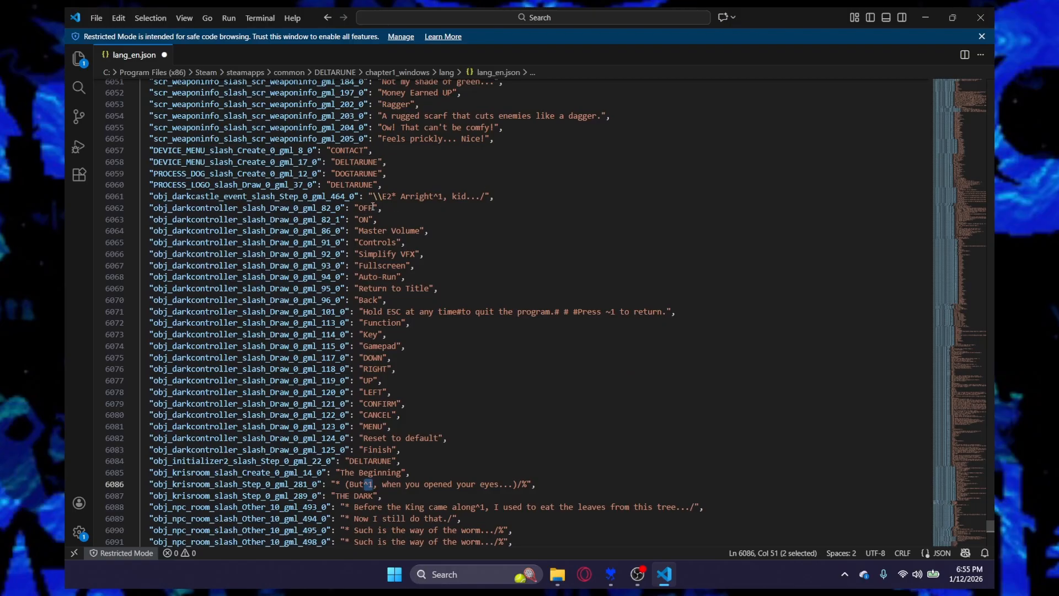
{"action": "scroll", "coordinate": [422, 209], "scroll_direction": "down", "scroll_amount": 20}
{"action": "scroll", "coordinate": [462, 210], "scroll_direction": "up", "scroll_amount": 3}
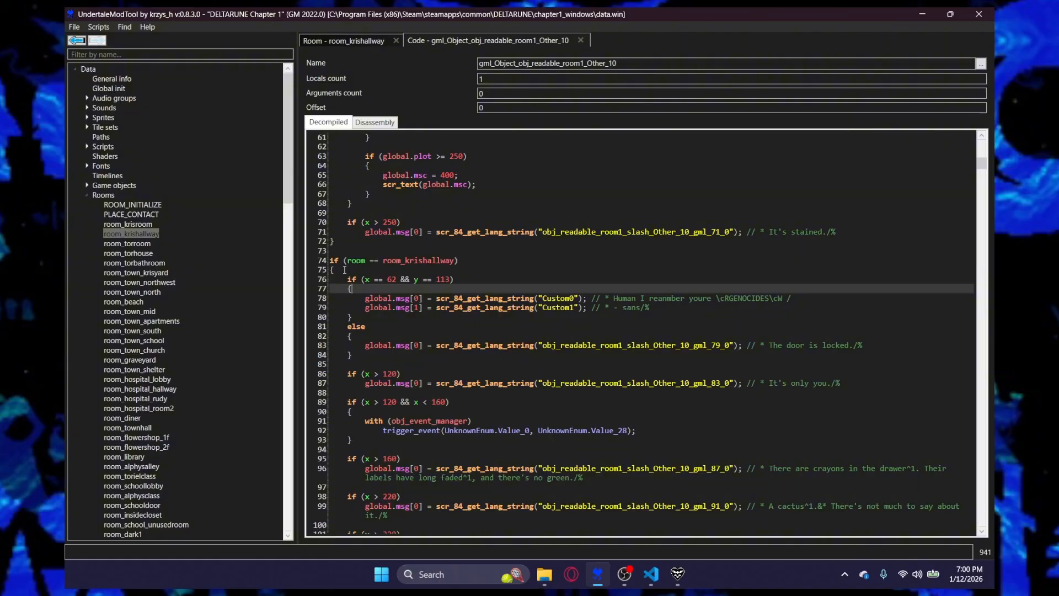
In UndertaleModTool, review the room_krishallway if/else block covering the Custom0 and Custom1 messages and the locked door message.
{"action": "left_click_drag", "start_coordinate": [344, 279], "coordinate": [565, 356]}
{"action": "left_click", "coordinate": [479, 354]}
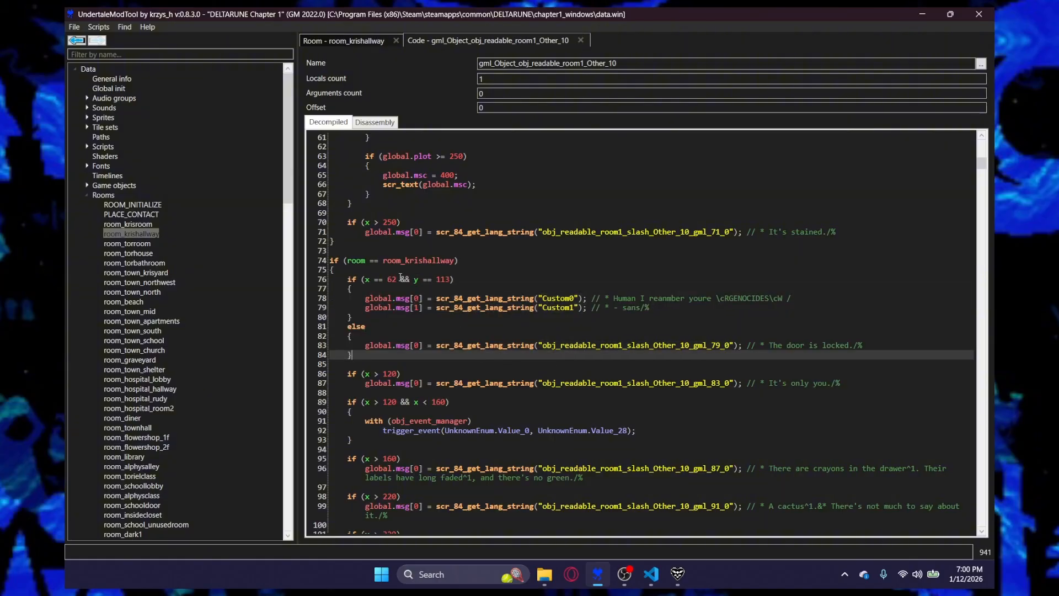
{"action": "left_click_drag", "start_coordinate": [349, 277], "coordinate": [605, 355]}
{"action": "left_click", "coordinate": [348, 275]}
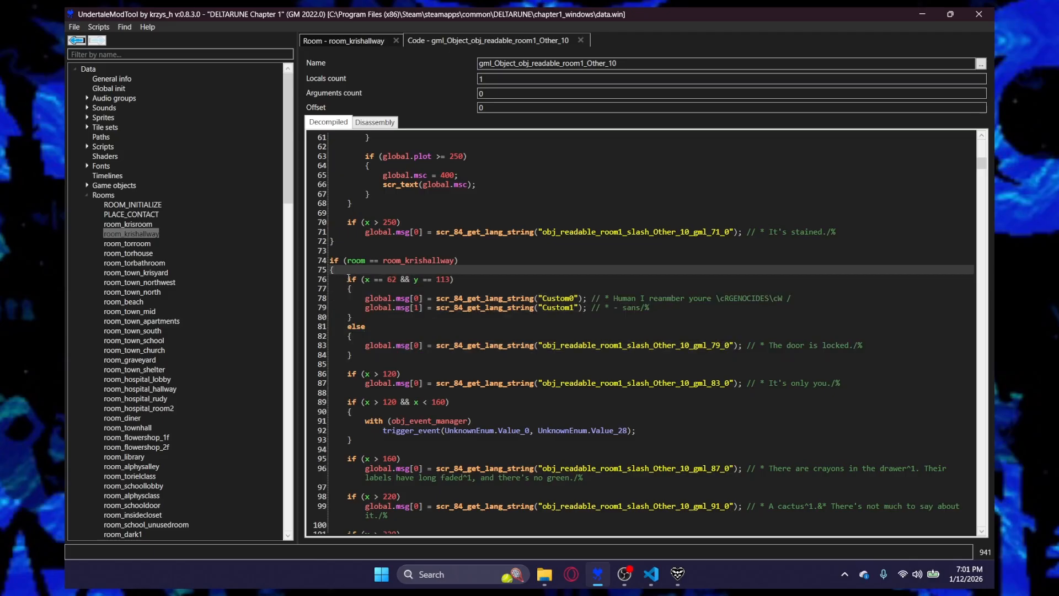
{"action": "left_click_drag", "start_coordinate": [343, 278], "coordinate": [469, 280]}
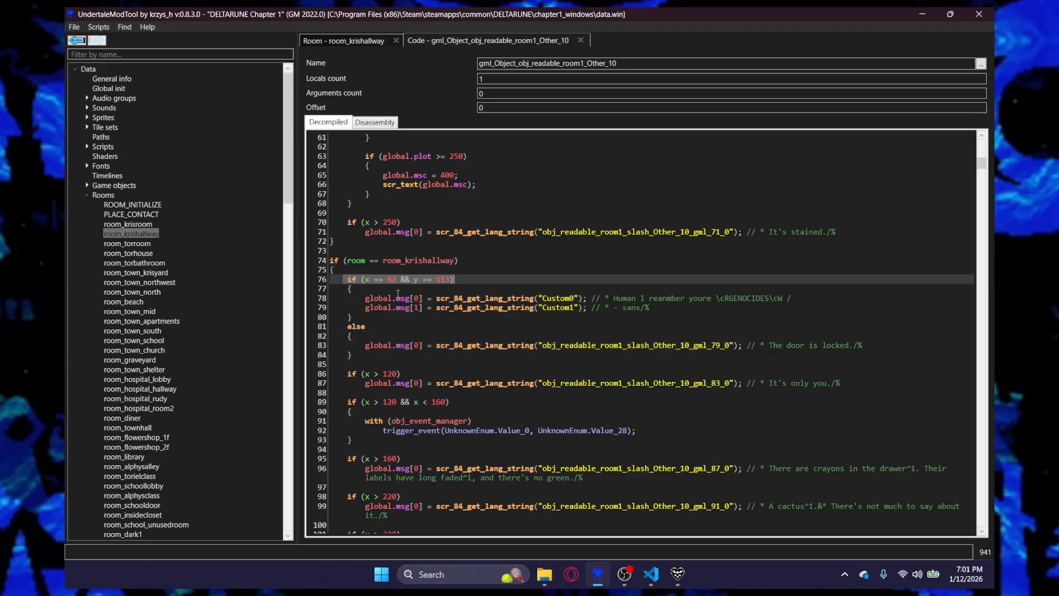
{"action": "left_click_drag", "start_coordinate": [365, 299], "coordinate": [646, 298]}
{"action": "left_click", "coordinate": [378, 316]}
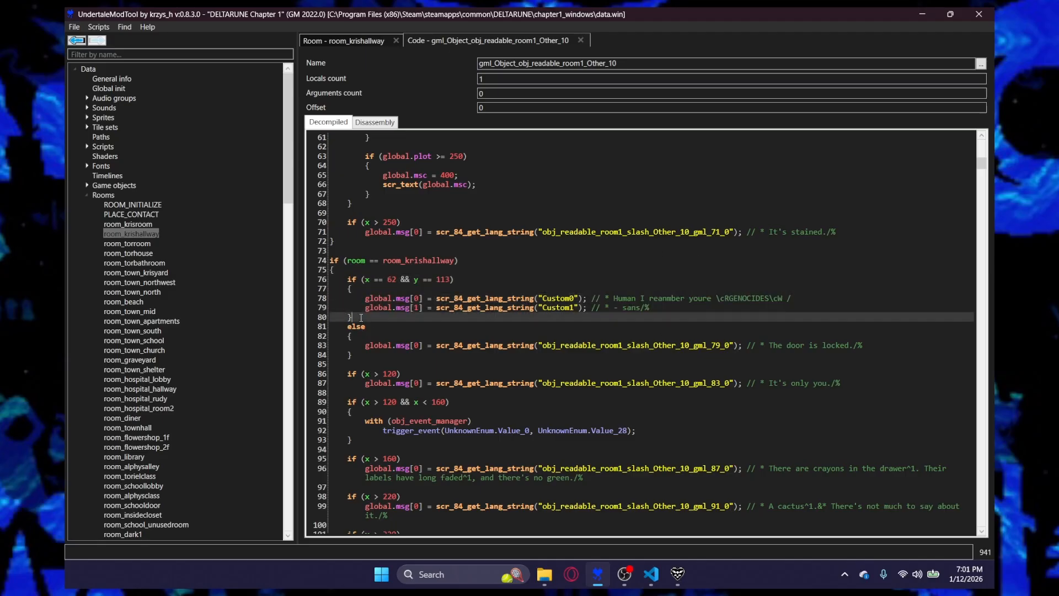
{"action": "left_click", "coordinate": [377, 327]}
{"action": "left_click", "coordinate": [362, 337]}
{"action": "left_click_drag", "start_coordinate": [366, 345], "coordinate": [892, 342]}
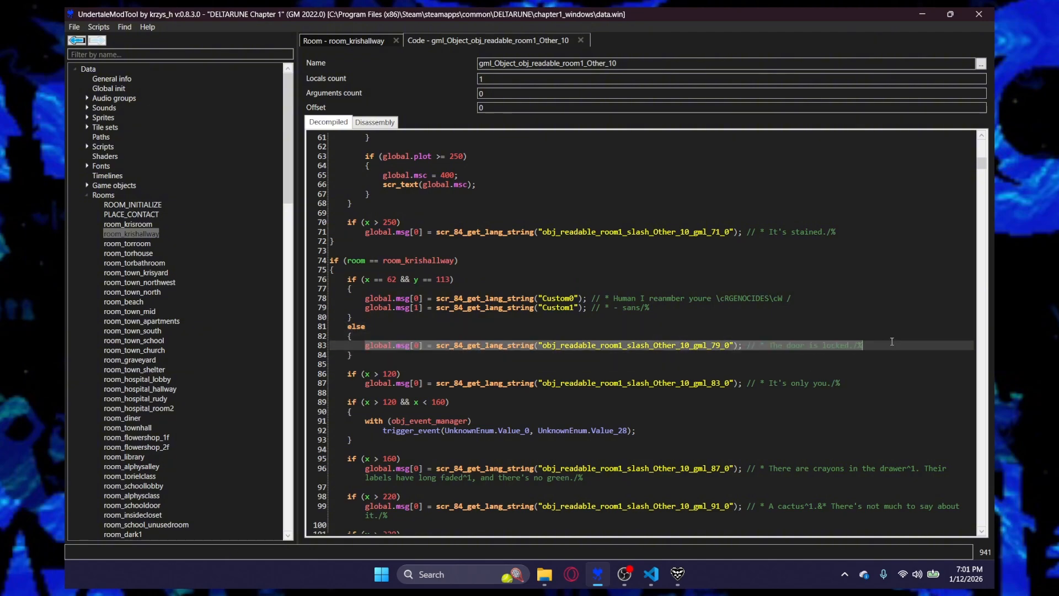
{"action": "left_click", "coordinate": [669, 361]}
Review the room_krisroom block of the same code, including its y < 150 condition and else branch.
{"action": "scroll", "coordinate": [601, 331], "scroll_direction": "up", "scroll_amount": 16}
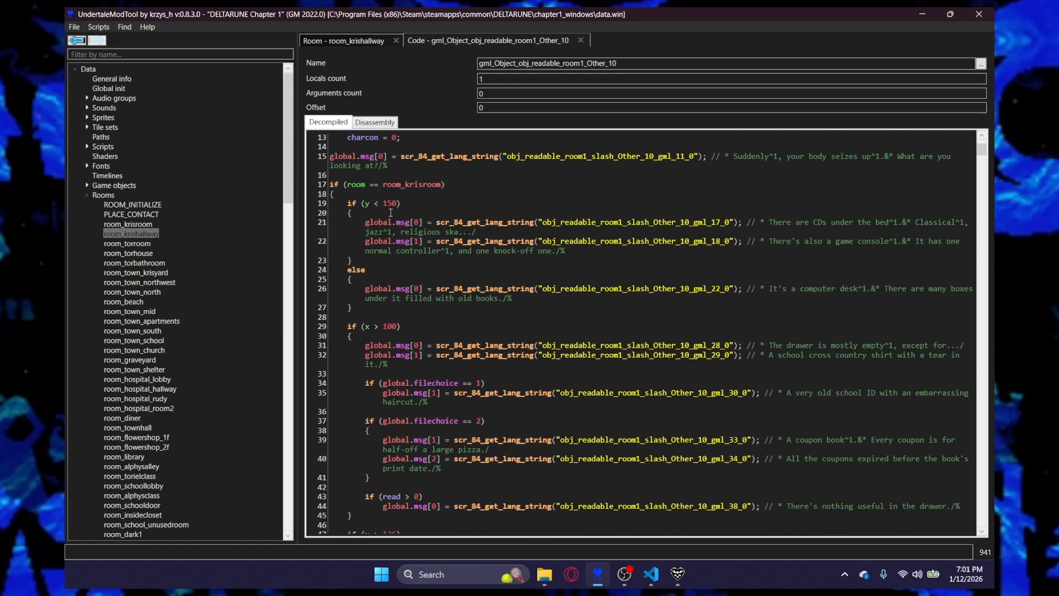
{"action": "left_click_drag", "start_coordinate": [330, 185], "coordinate": [438, 201]}
{"action": "left_click", "coordinate": [429, 190]}
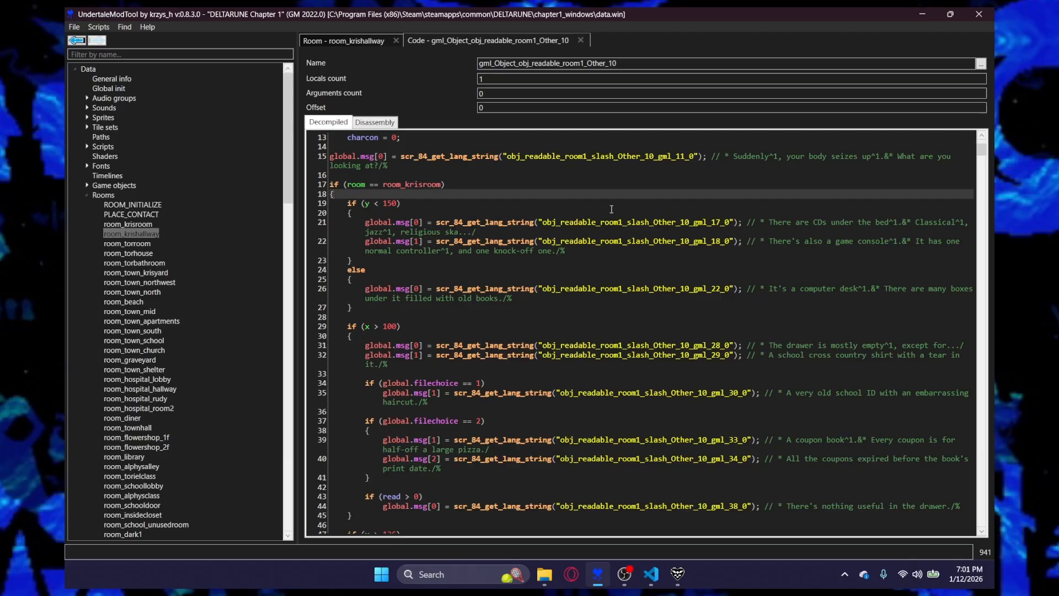
{"action": "left_click", "coordinate": [346, 205]}
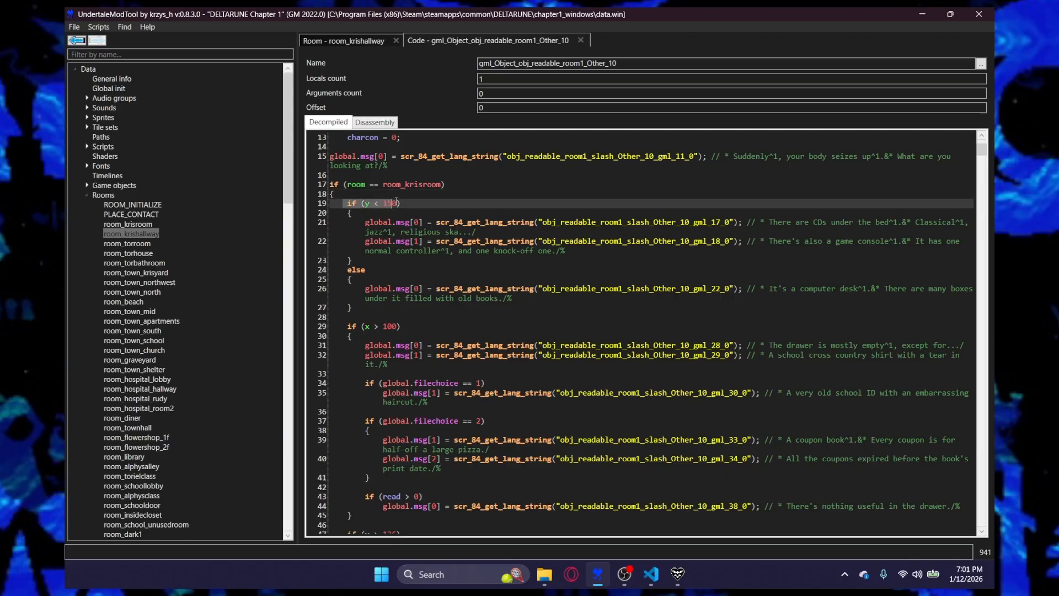
{"action": "left_click", "coordinate": [407, 294]}
{"action": "scroll", "coordinate": [407, 293], "scroll_direction": "down", "scroll_amount": 5}
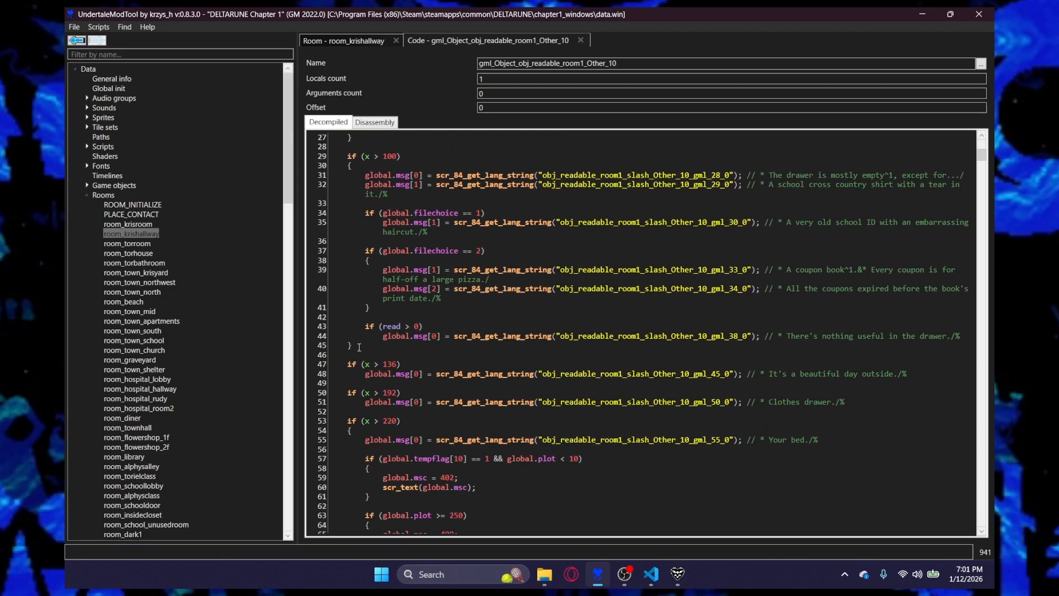
{"action": "scroll", "coordinate": [511, 330], "scroll_direction": "down", "scroll_amount": 5}
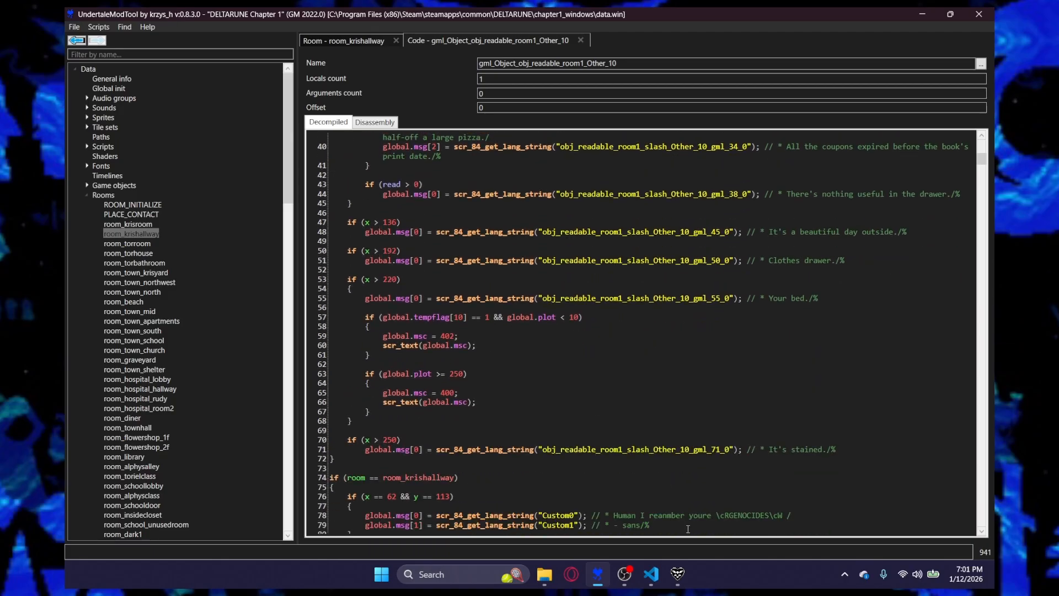
{"action": "scroll", "coordinate": [688, 529], "scroll_direction": "down", "scroll_amount": 2}
Switch to DELTARUNE, walk Kris to the far left end of the hallway and read through the custom dialogue.
{"action": "left_click", "coordinate": [684, 574]}
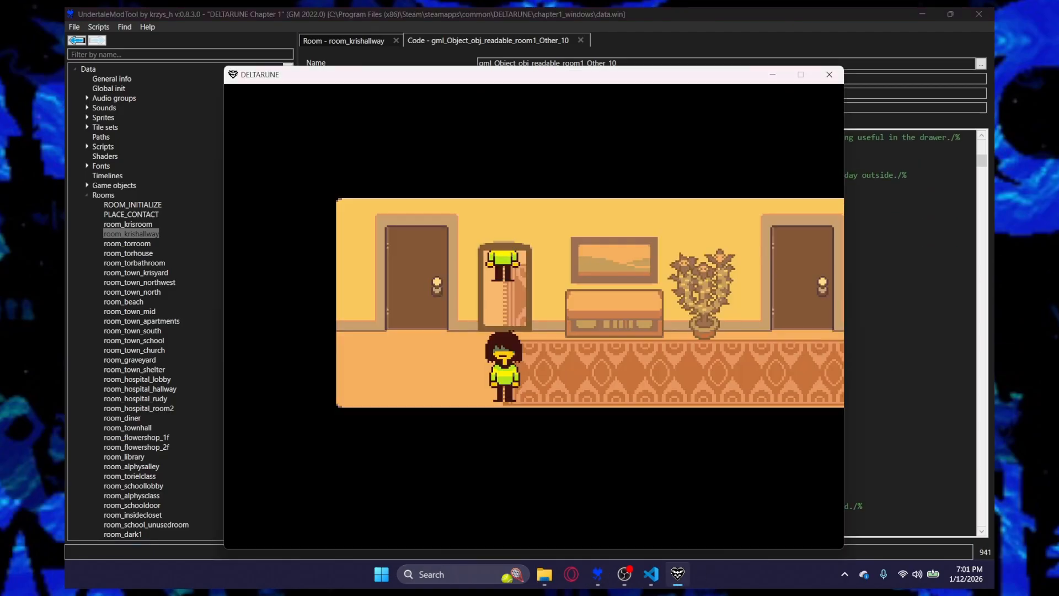
{"action": "key", "text": "Left"}
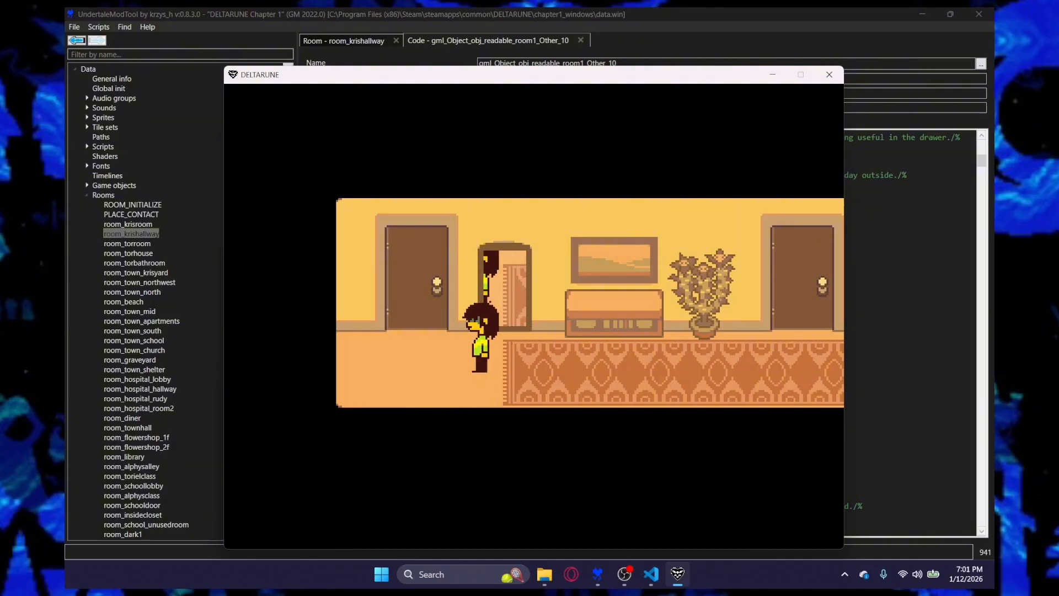
{"action": "key", "text": "Left"}
{"action": "key", "text": "z"}
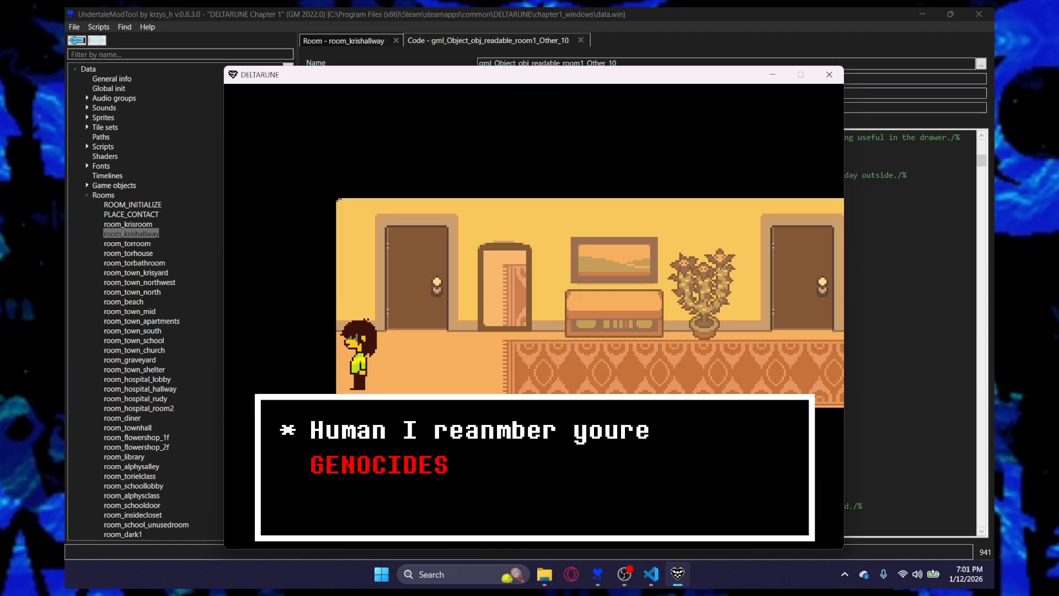
{"action": "key", "text": "z"}
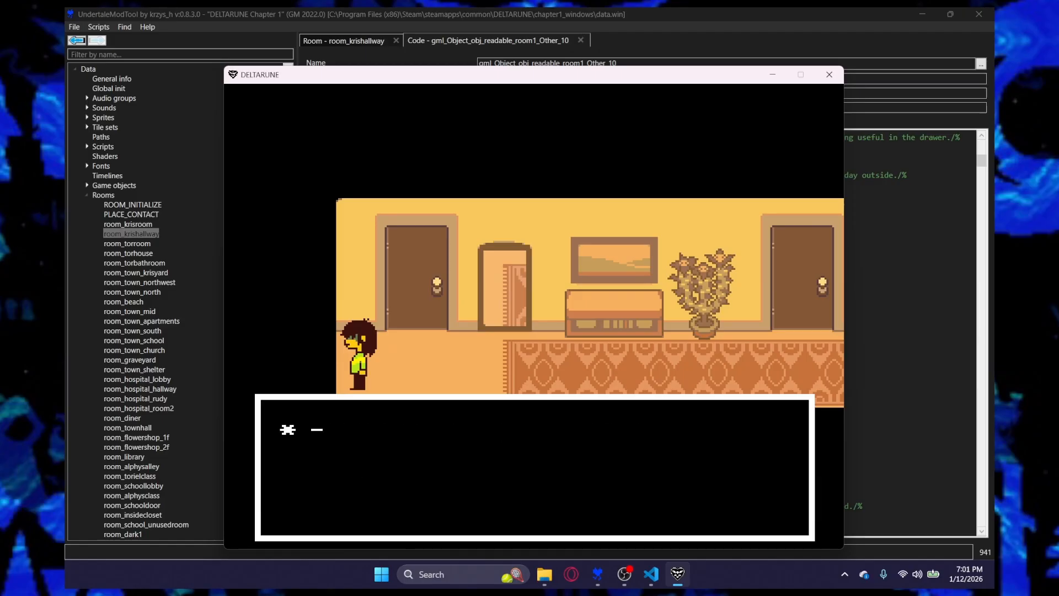
{"action": "key", "text": "z"}
{"action": "key", "text": "z"}
{"action": "key", "text": "x"}
{"action": "key", "text": "z"}
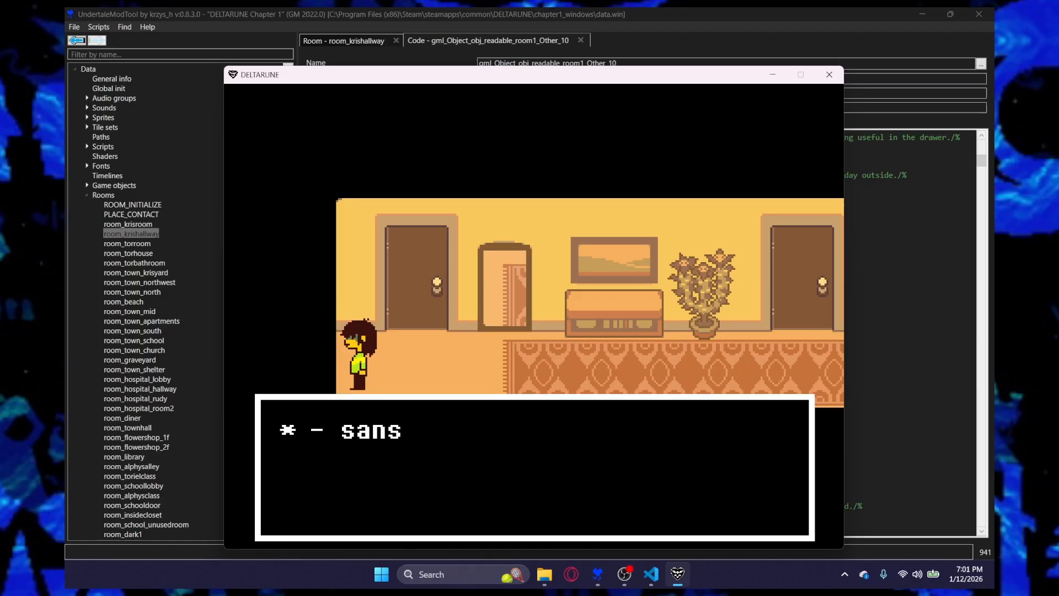
{"action": "key", "text": "z"}
Walk Kris back along the hallway to inspect the mirror and the drawer under the painting.
{"action": "key", "text": "Right"}
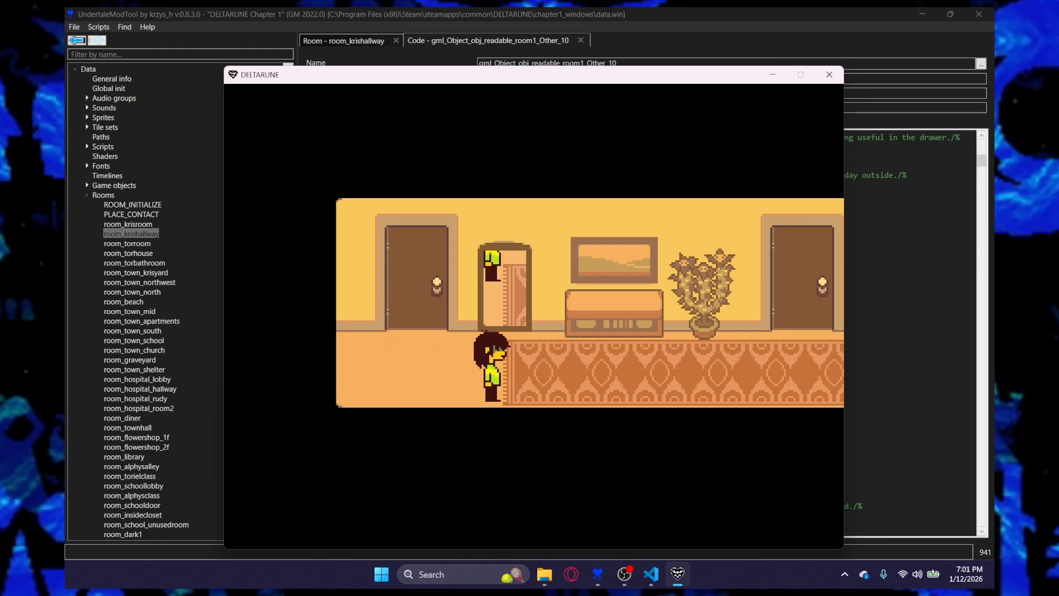
{"action": "key", "text": "Up"}
{"action": "key", "text": "z"}
{"action": "key", "text": "x"}
{"action": "key", "text": "z"}
{"action": "key", "text": "Right"}
{"action": "key", "text": "Up"}
{"action": "key", "text": "z"}
{"action": "key", "text": "x"}
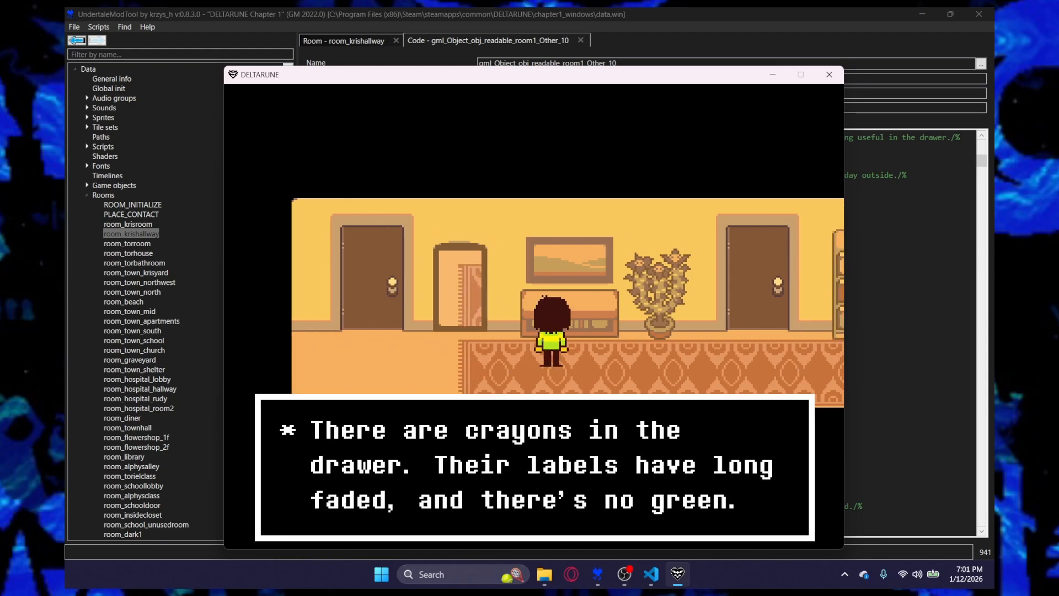
{"action": "key", "text": "z"}
Inspect the hallway's leftmost door and the custom readable object at the far left end again.
{"action": "key", "text": "Left"}
{"action": "key", "text": "Up"}
{"action": "key", "text": "z"}
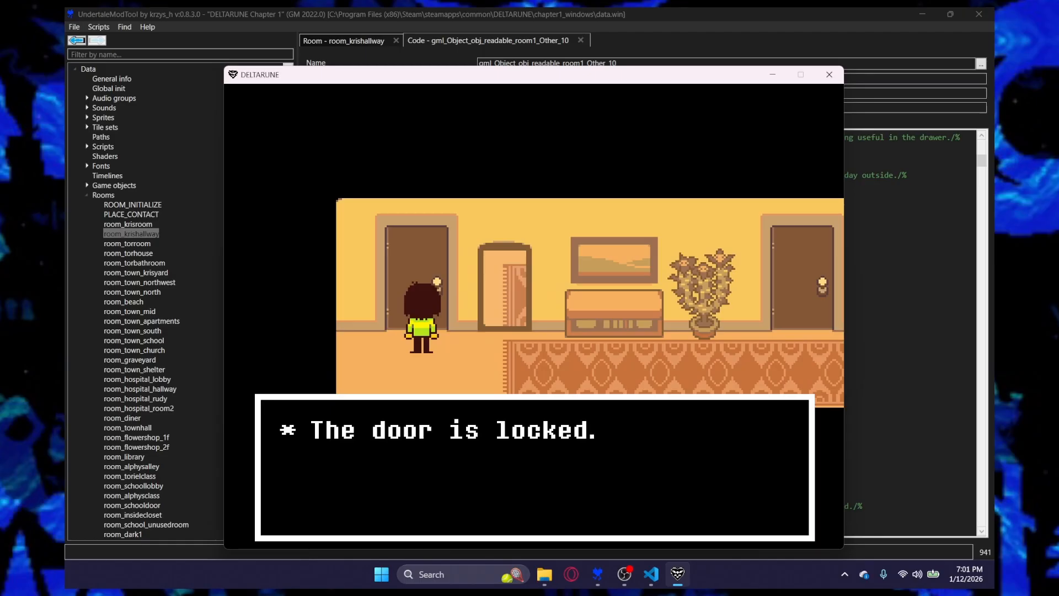
{"action": "key", "text": "z"}
{"action": "key", "text": "Left"}
{"action": "key", "text": "z"}
{"action": "key", "text": "z"}
{"action": "key", "text": "Right"}
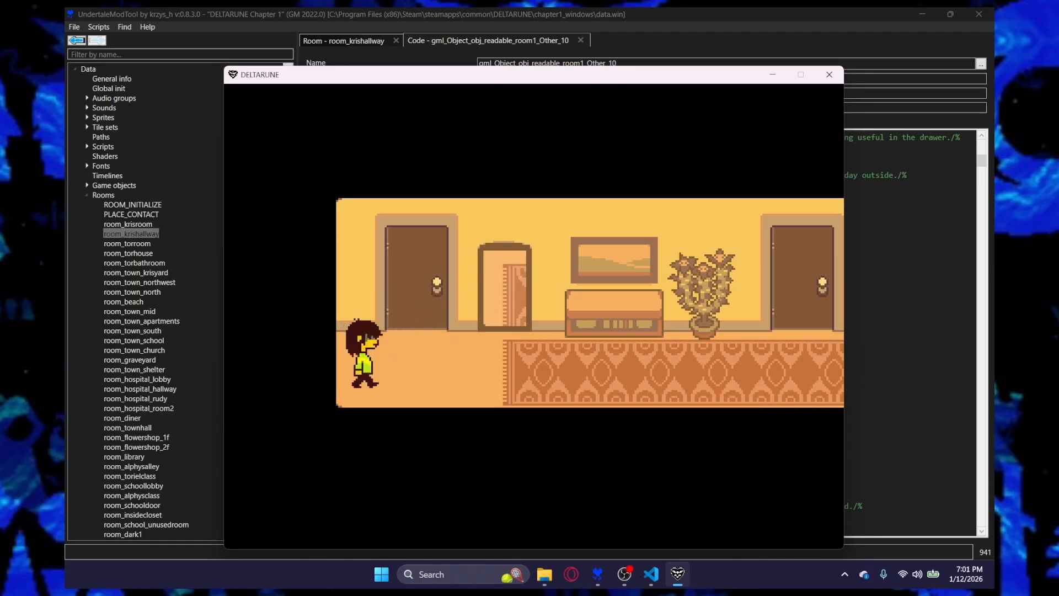
{"action": "key", "text": "Up"}
{"action": "key", "text": "Left"}
{"action": "key", "text": "Down"}
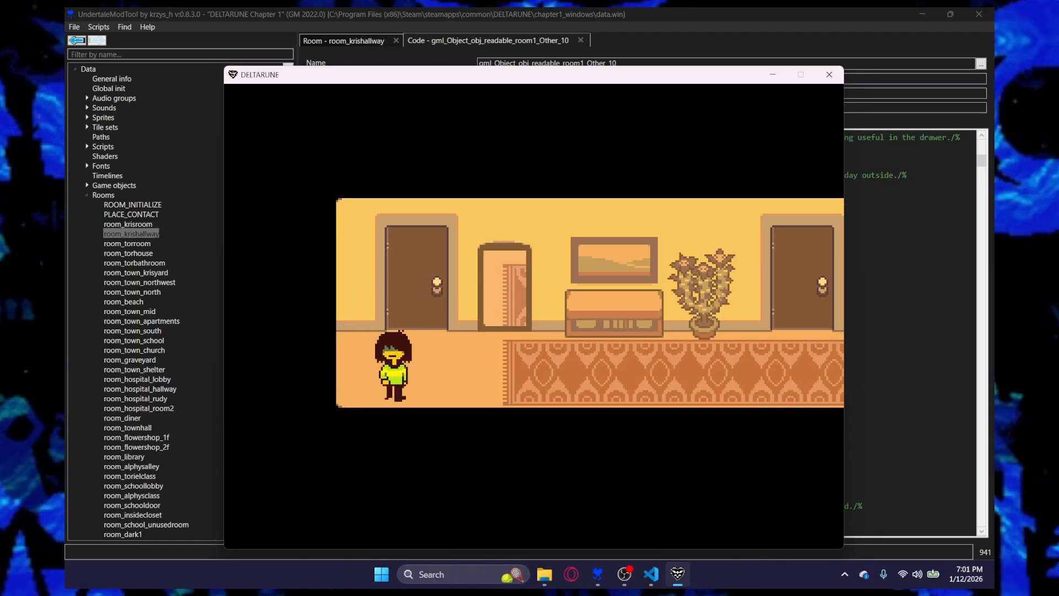
{"action": "key", "text": "Right"}
{"action": "key", "text": "Left"}
{"action": "key", "text": "Left"}
{"action": "key", "text": "Up"}
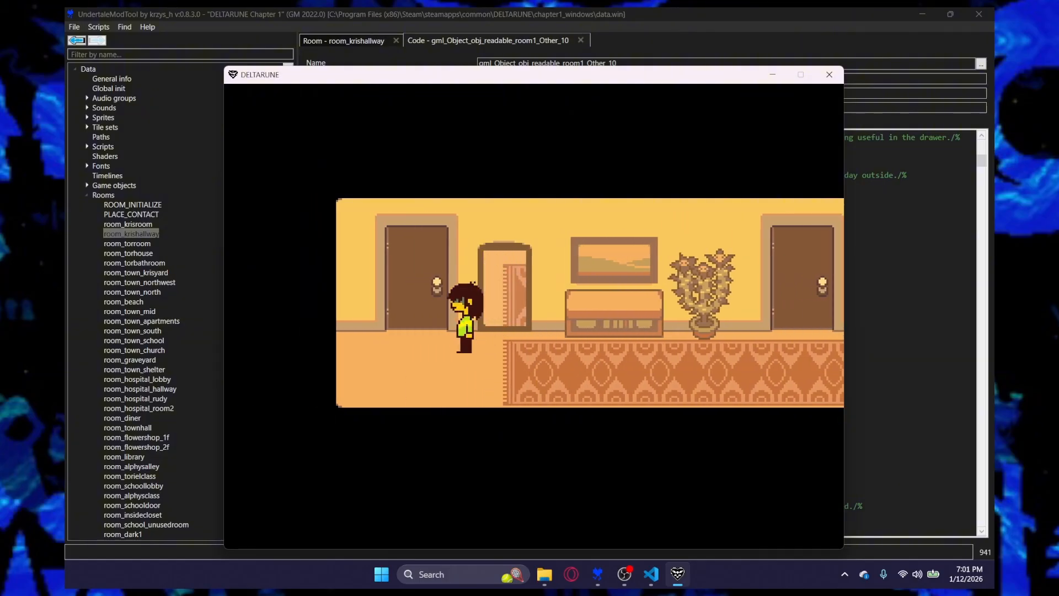
{"action": "key", "text": "Right"}
{"action": "key", "text": "Up"}
{"action": "key", "text": "Down"}
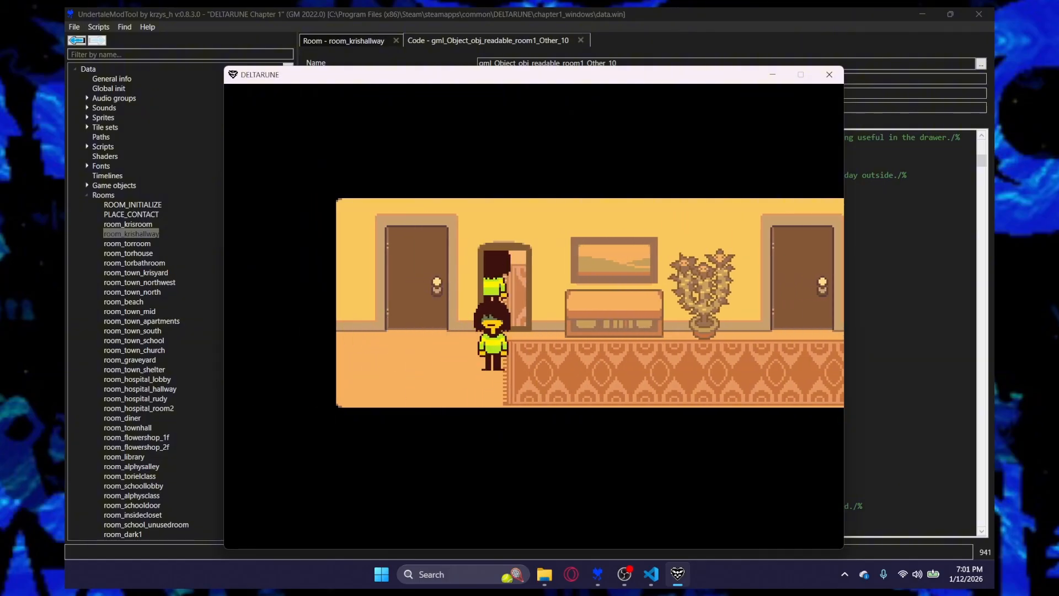
{"action": "key", "text": "Right"}
{"action": "key", "text": "Down"}
{"action": "key", "text": "Left"}
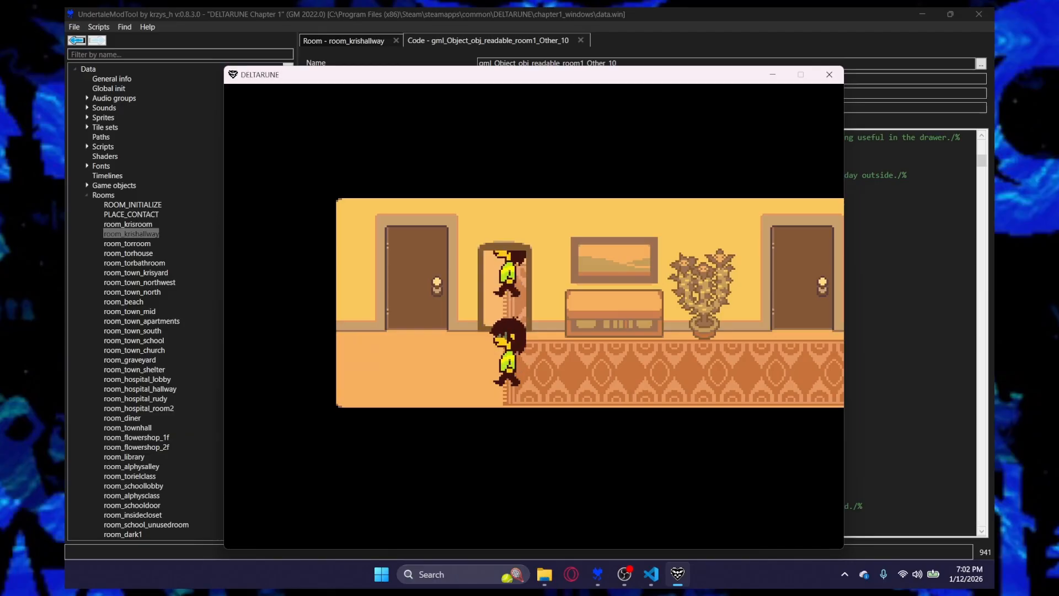
{"action": "key", "text": "Down"}
{"action": "key", "text": "Up"}
{"action": "key", "text": "Down"}
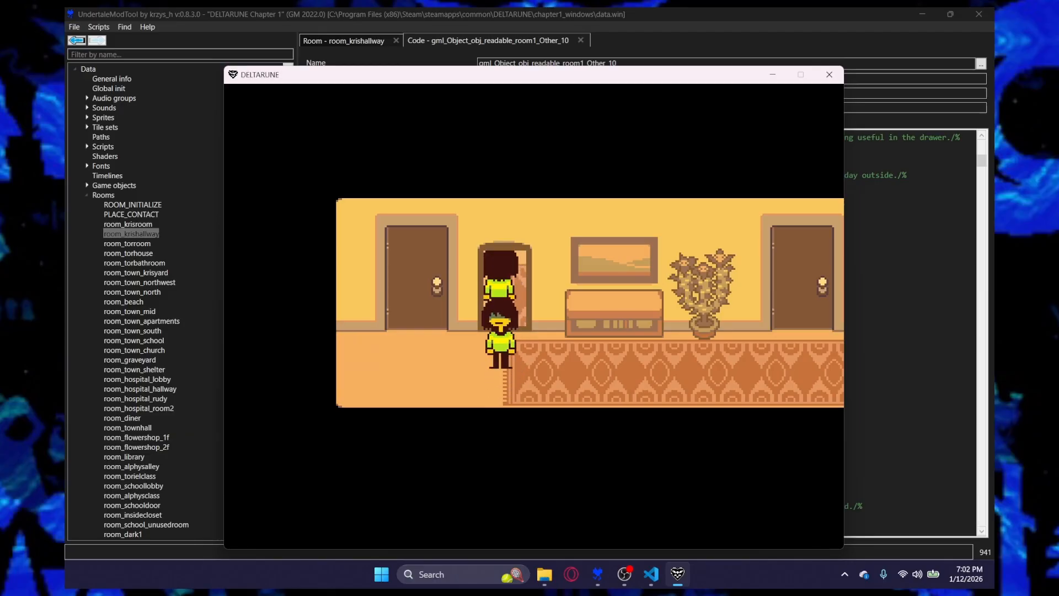
{"action": "key", "text": "Down"}
{"action": "key", "text": "Right"}
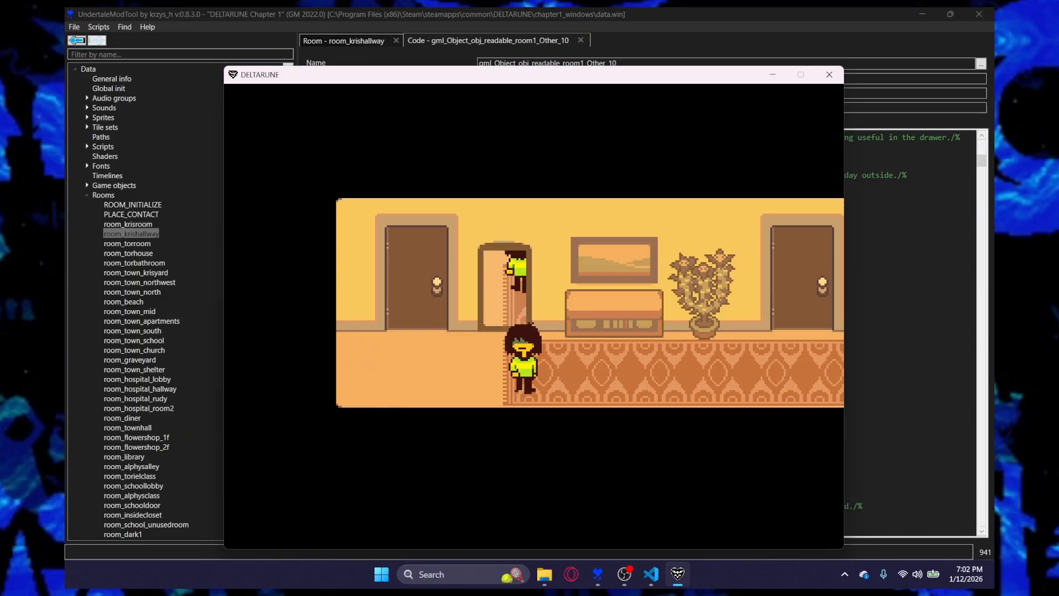
{"action": "key", "text": "Up"}
{"action": "key", "text": "Left"}
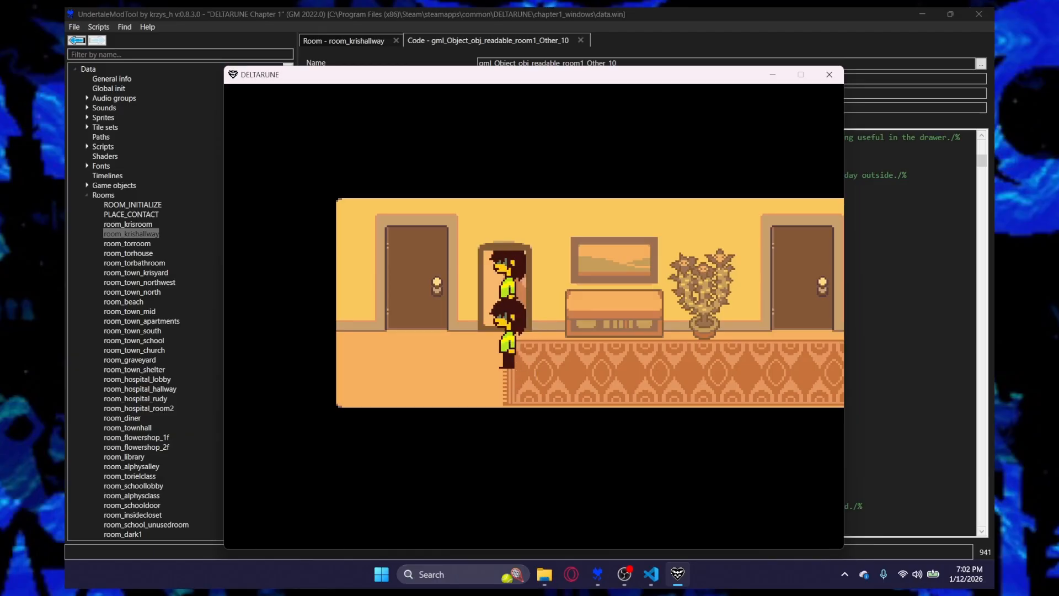
{"action": "key", "text": "Down"}
{"action": "key", "text": "Right"}
{"action": "key", "text": "Left"}
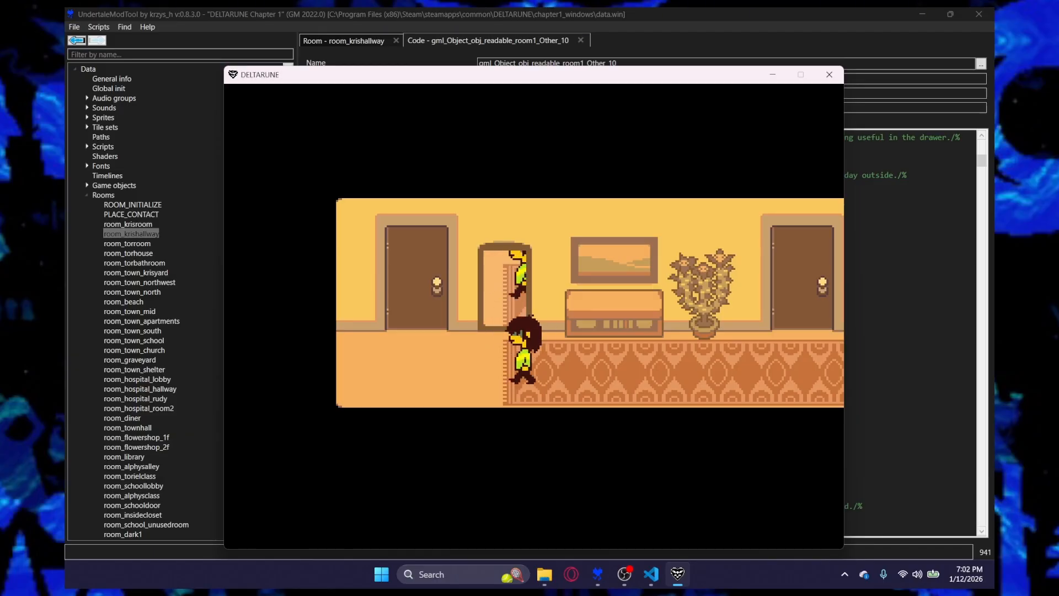
{"action": "key", "text": "Right"}
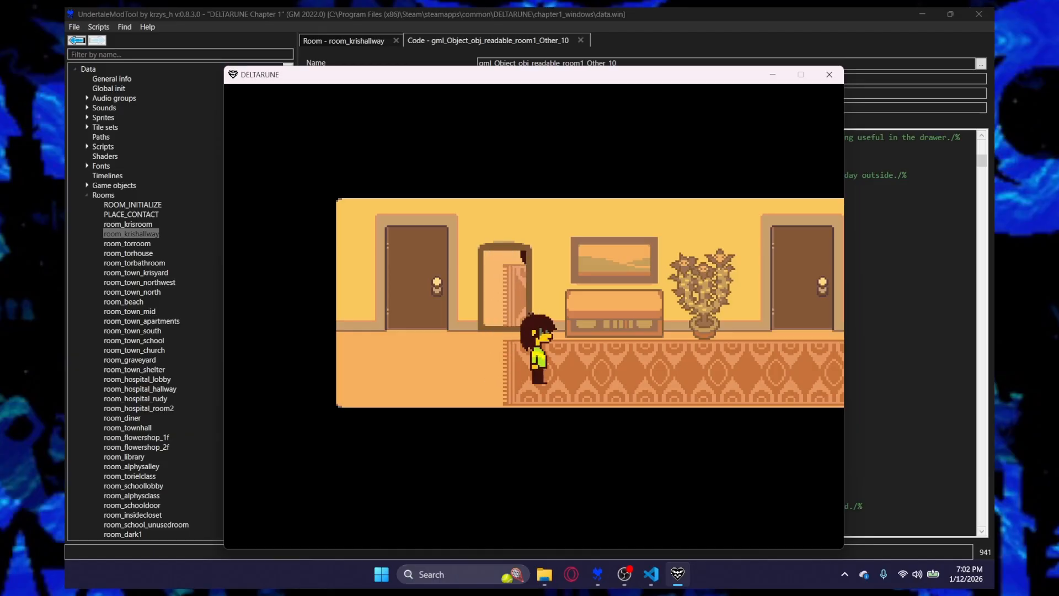
{"action": "key", "text": "Down"}
{"action": "key", "text": "Left"}
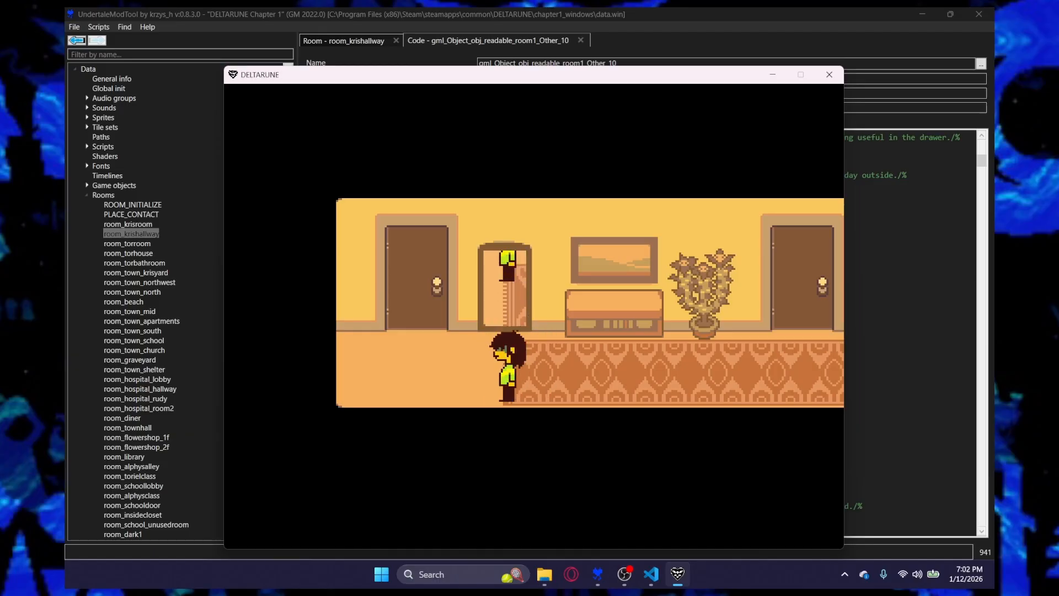